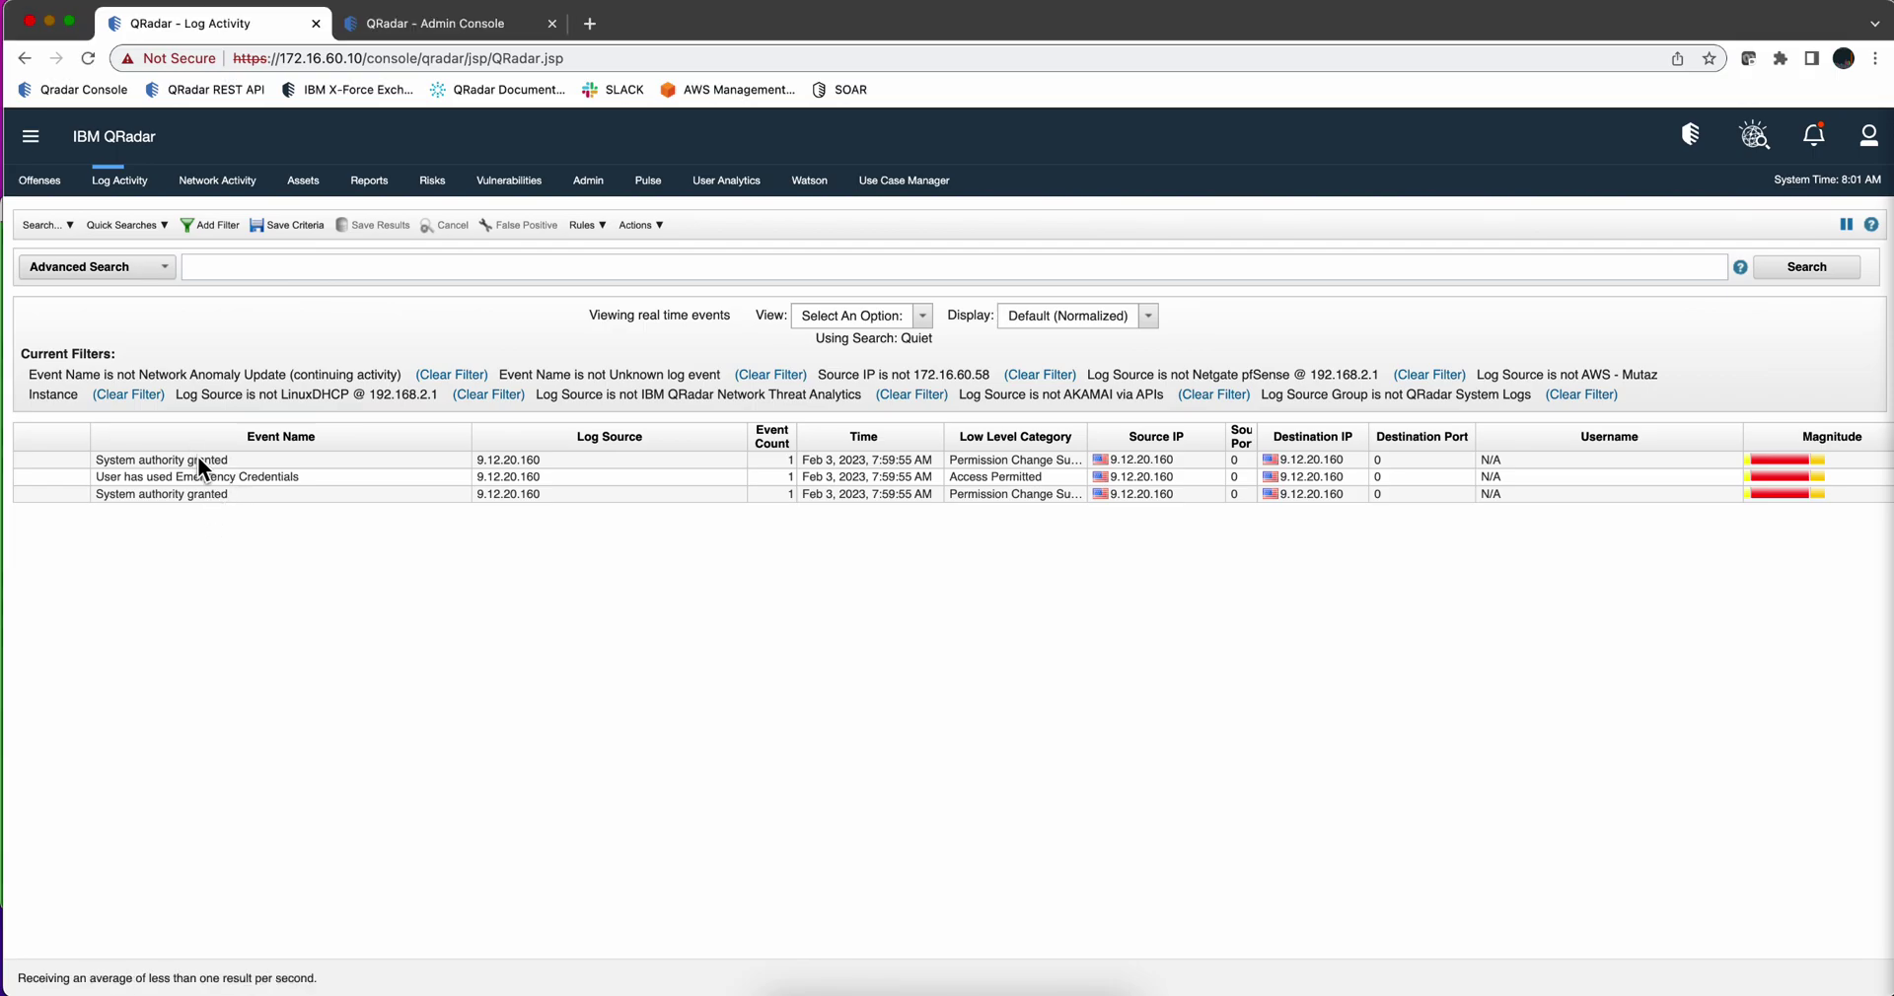
Pause the live event stream, inspect the Full Name property of the first System authority granted event, and return to the event list
{"action": "left_click", "coordinate": [1845, 225]}
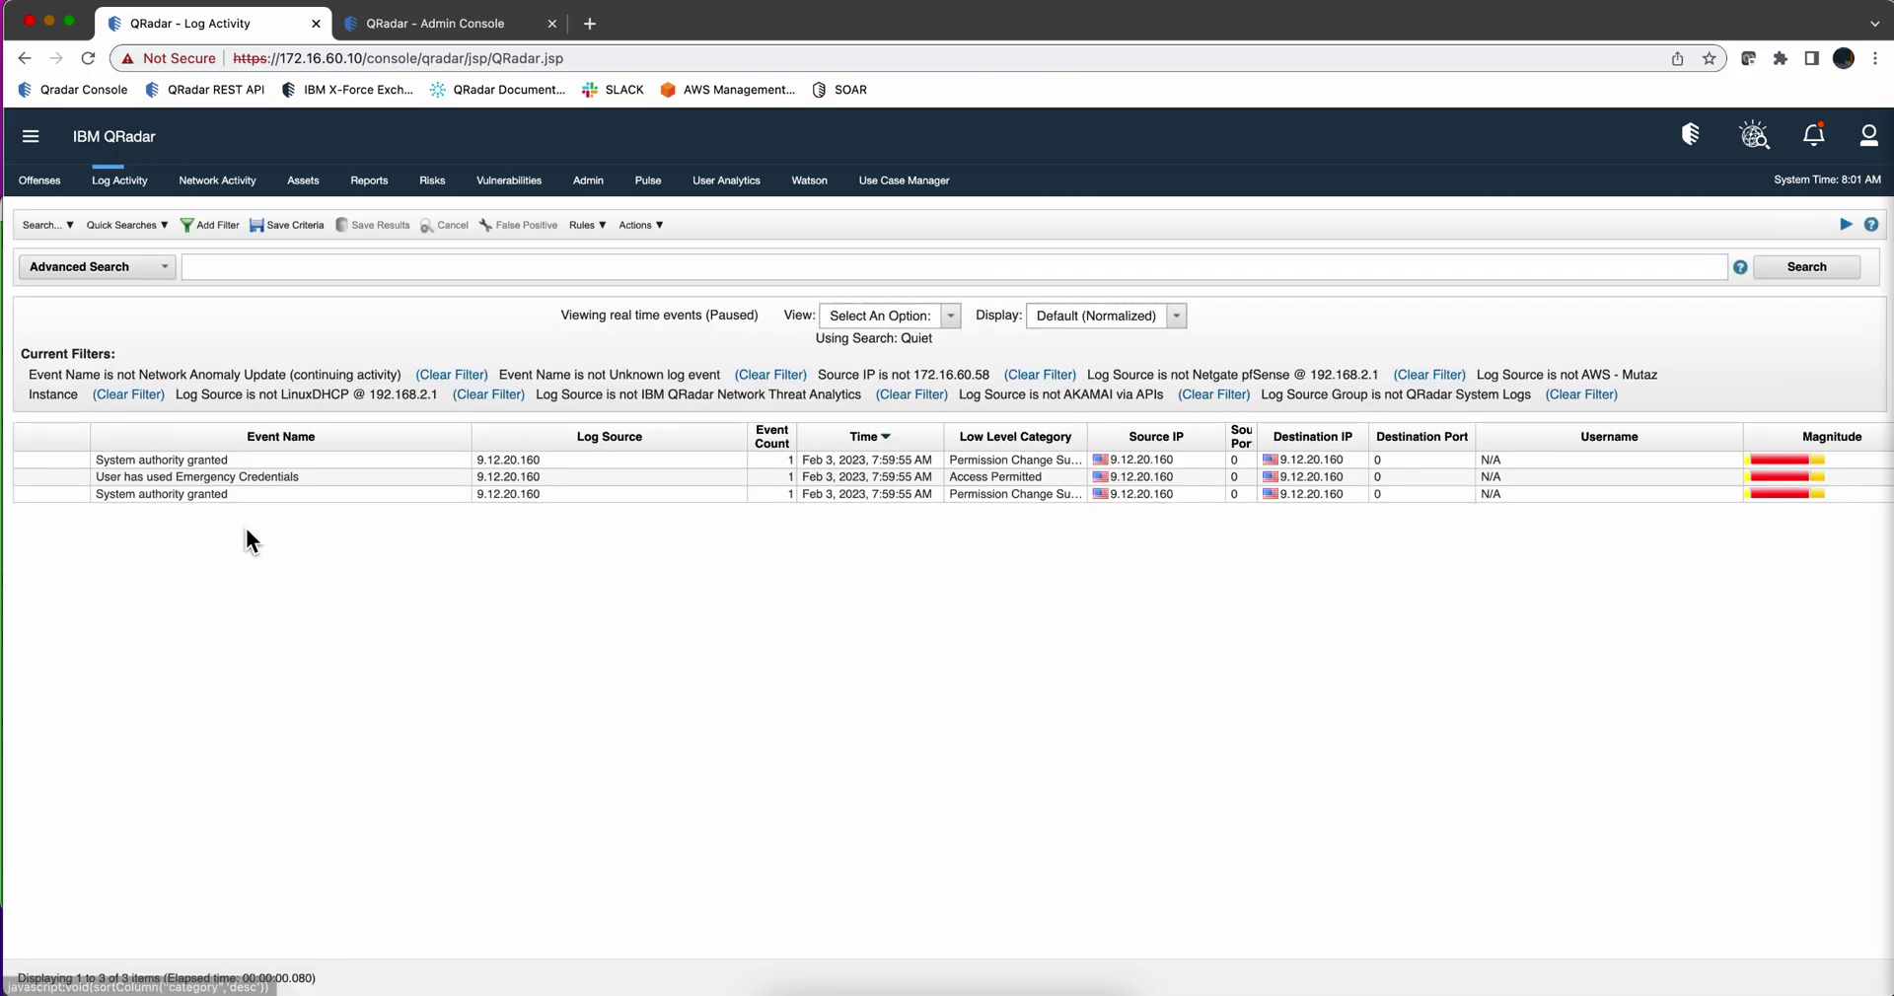
{"action": "double_click", "coordinate": [212, 457]}
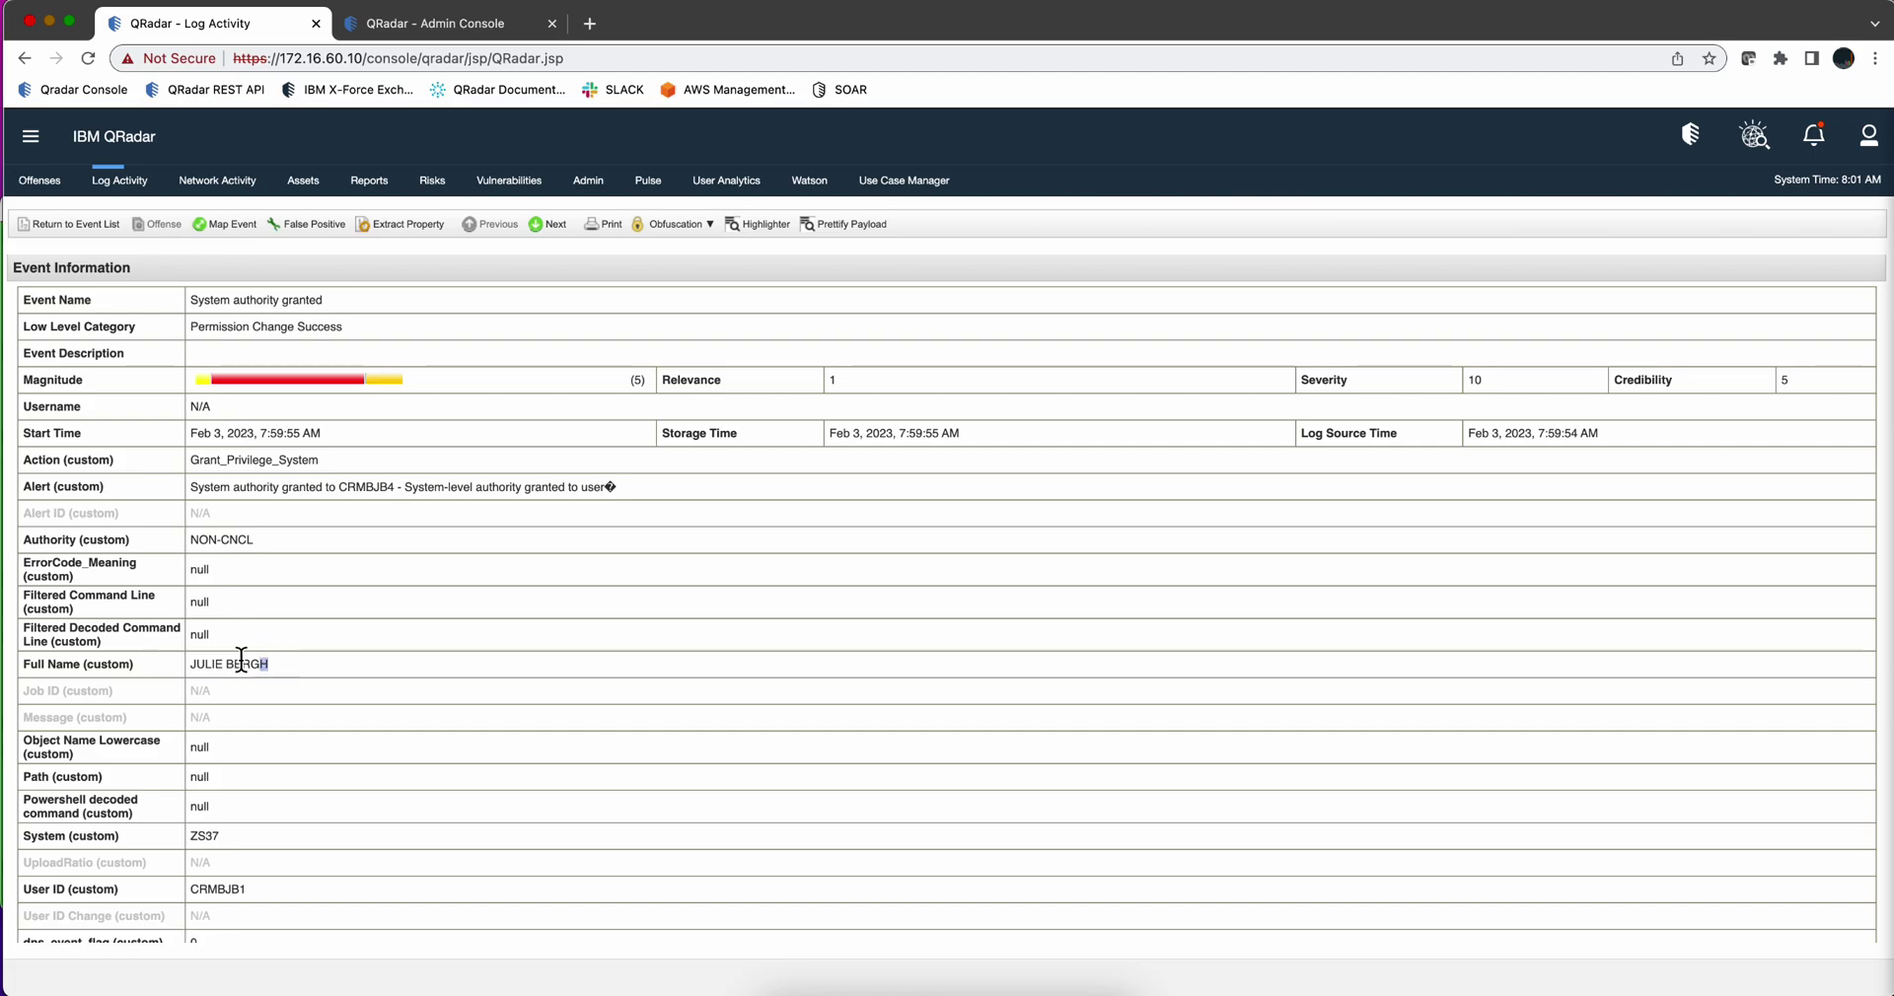
{"action": "left_click_drag", "start_coordinate": [270, 664], "coordinate": [223, 664]}
{"action": "left_click", "coordinate": [98, 226]}
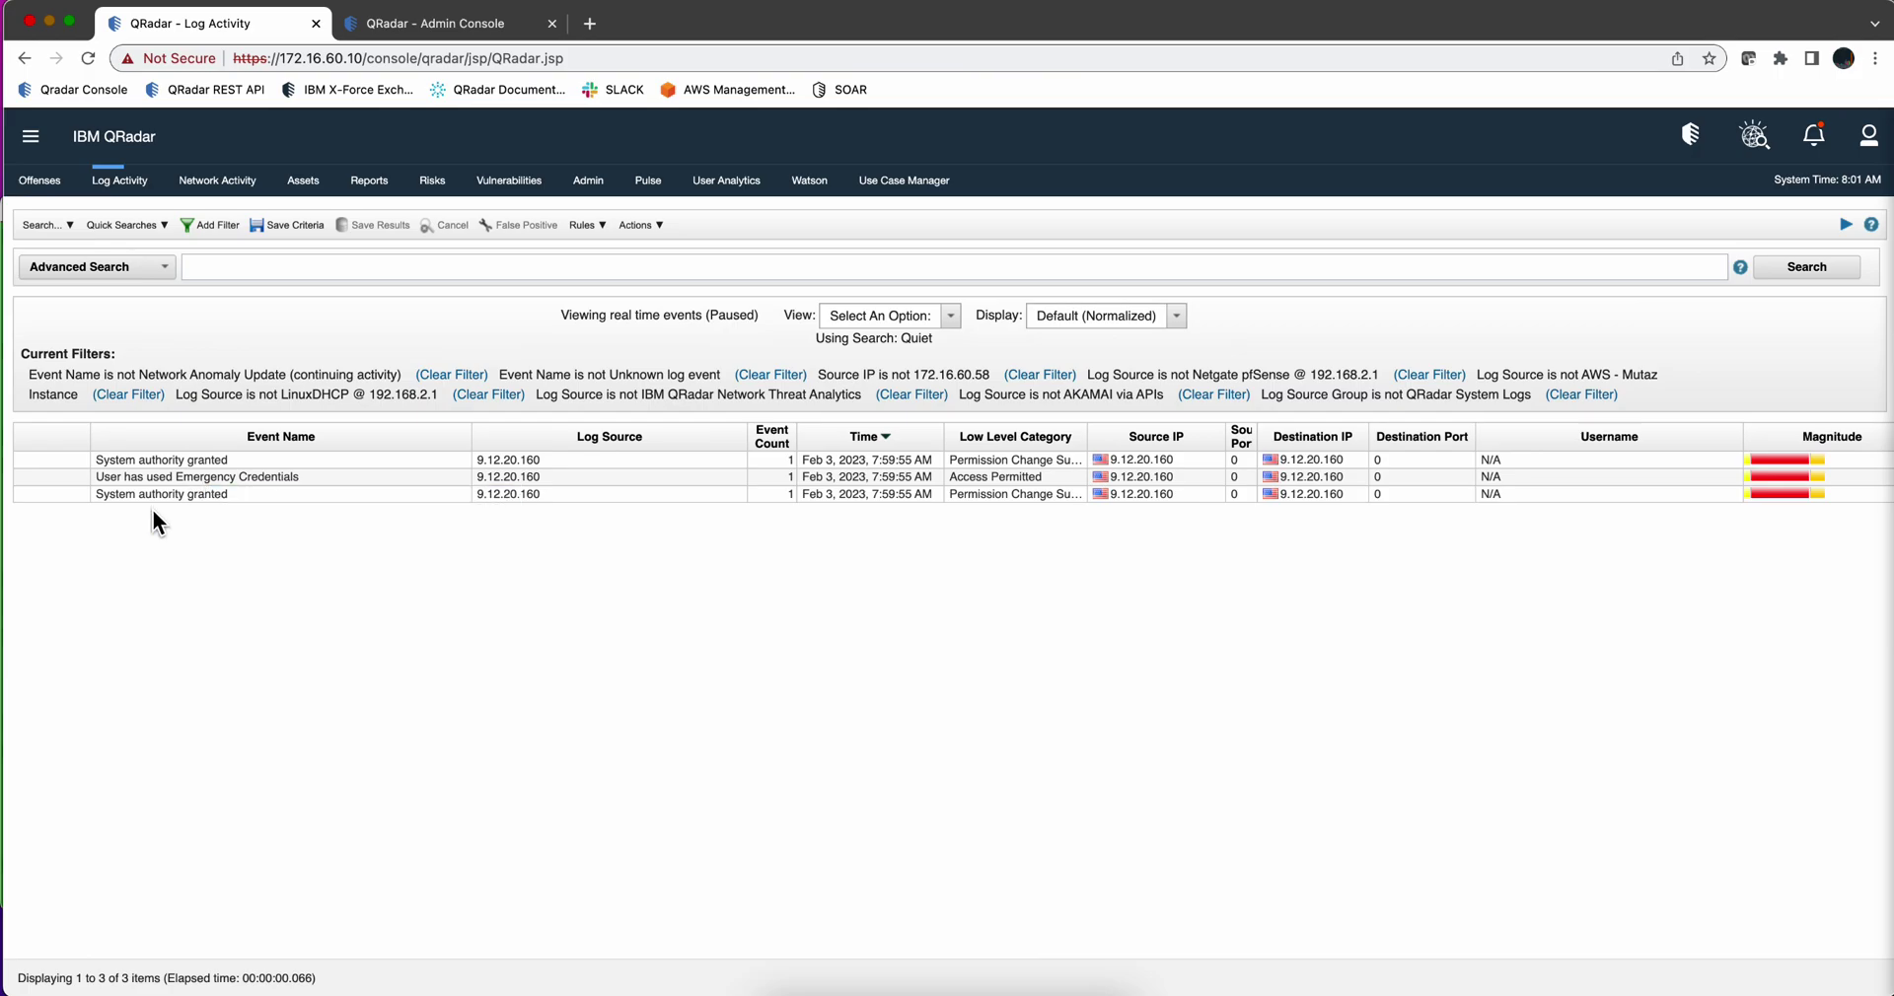
Open the User has used Emergency Credentials event and examine its Full Name custom property
{"action": "double_click", "coordinate": [162, 477]}
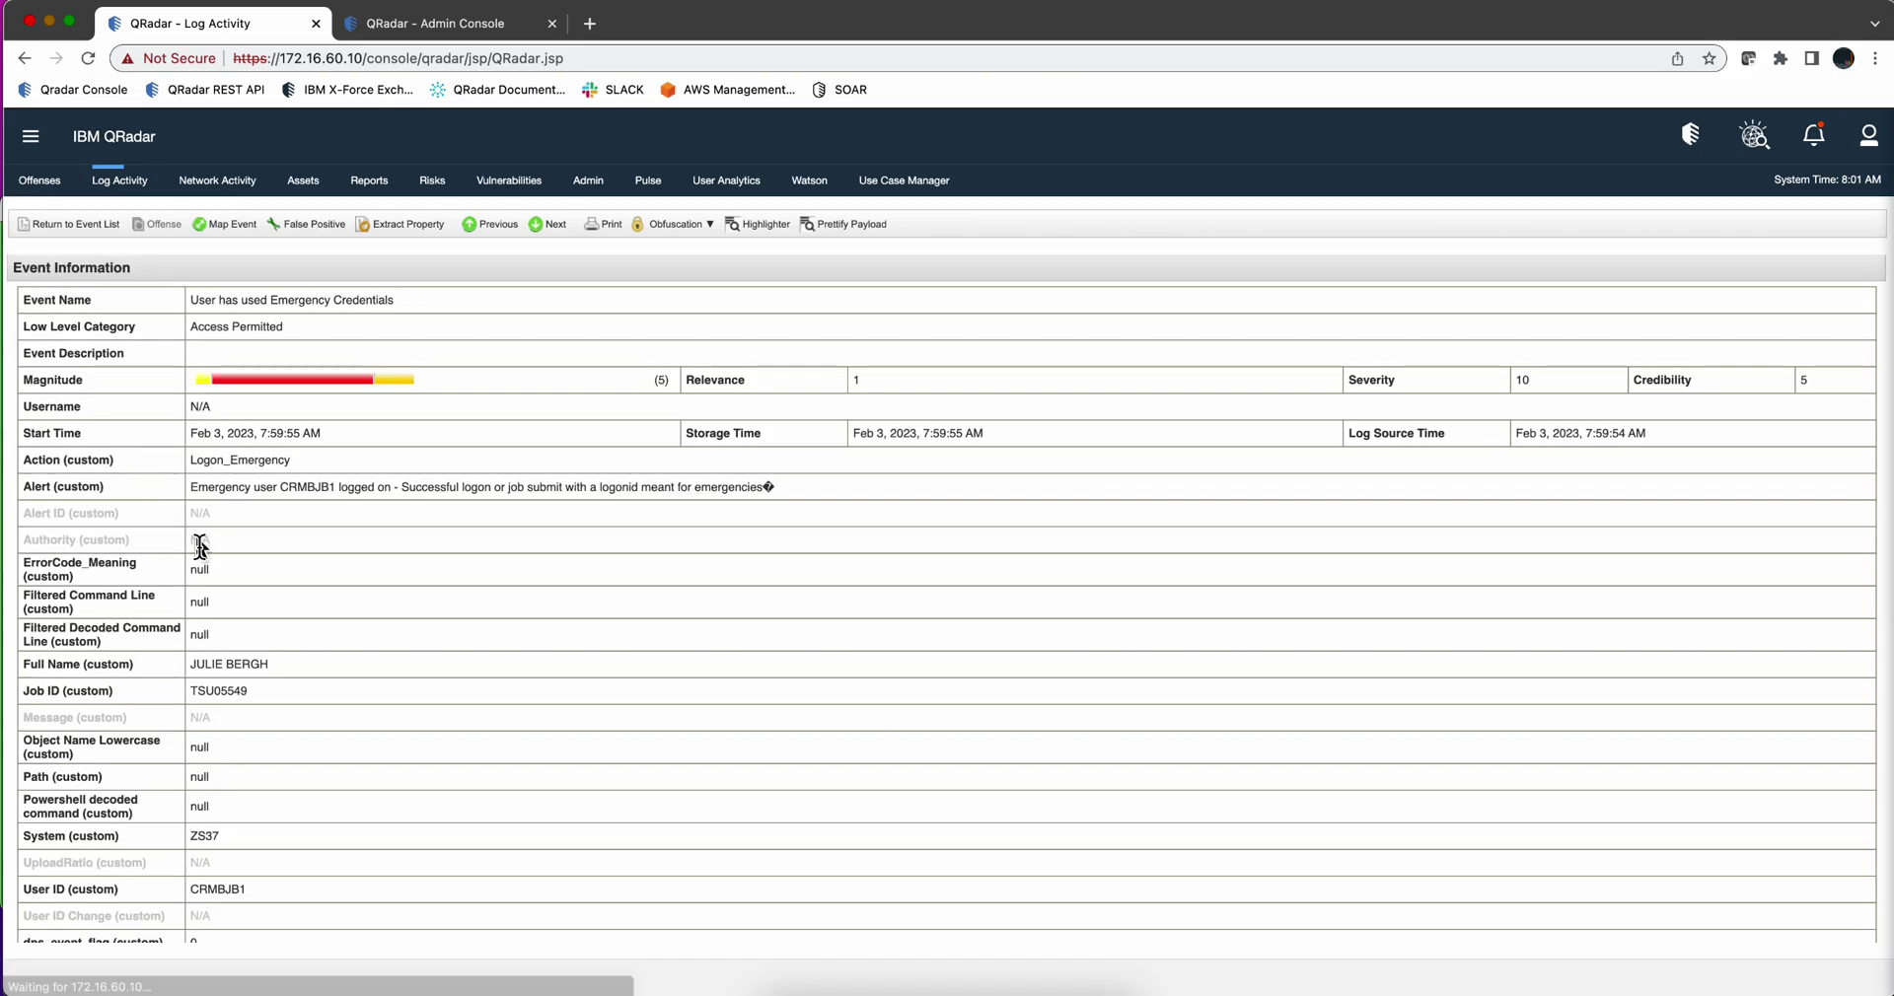
{"action": "scroll", "coordinate": [257, 621], "scroll_direction": "down", "scroll_amount": 1}
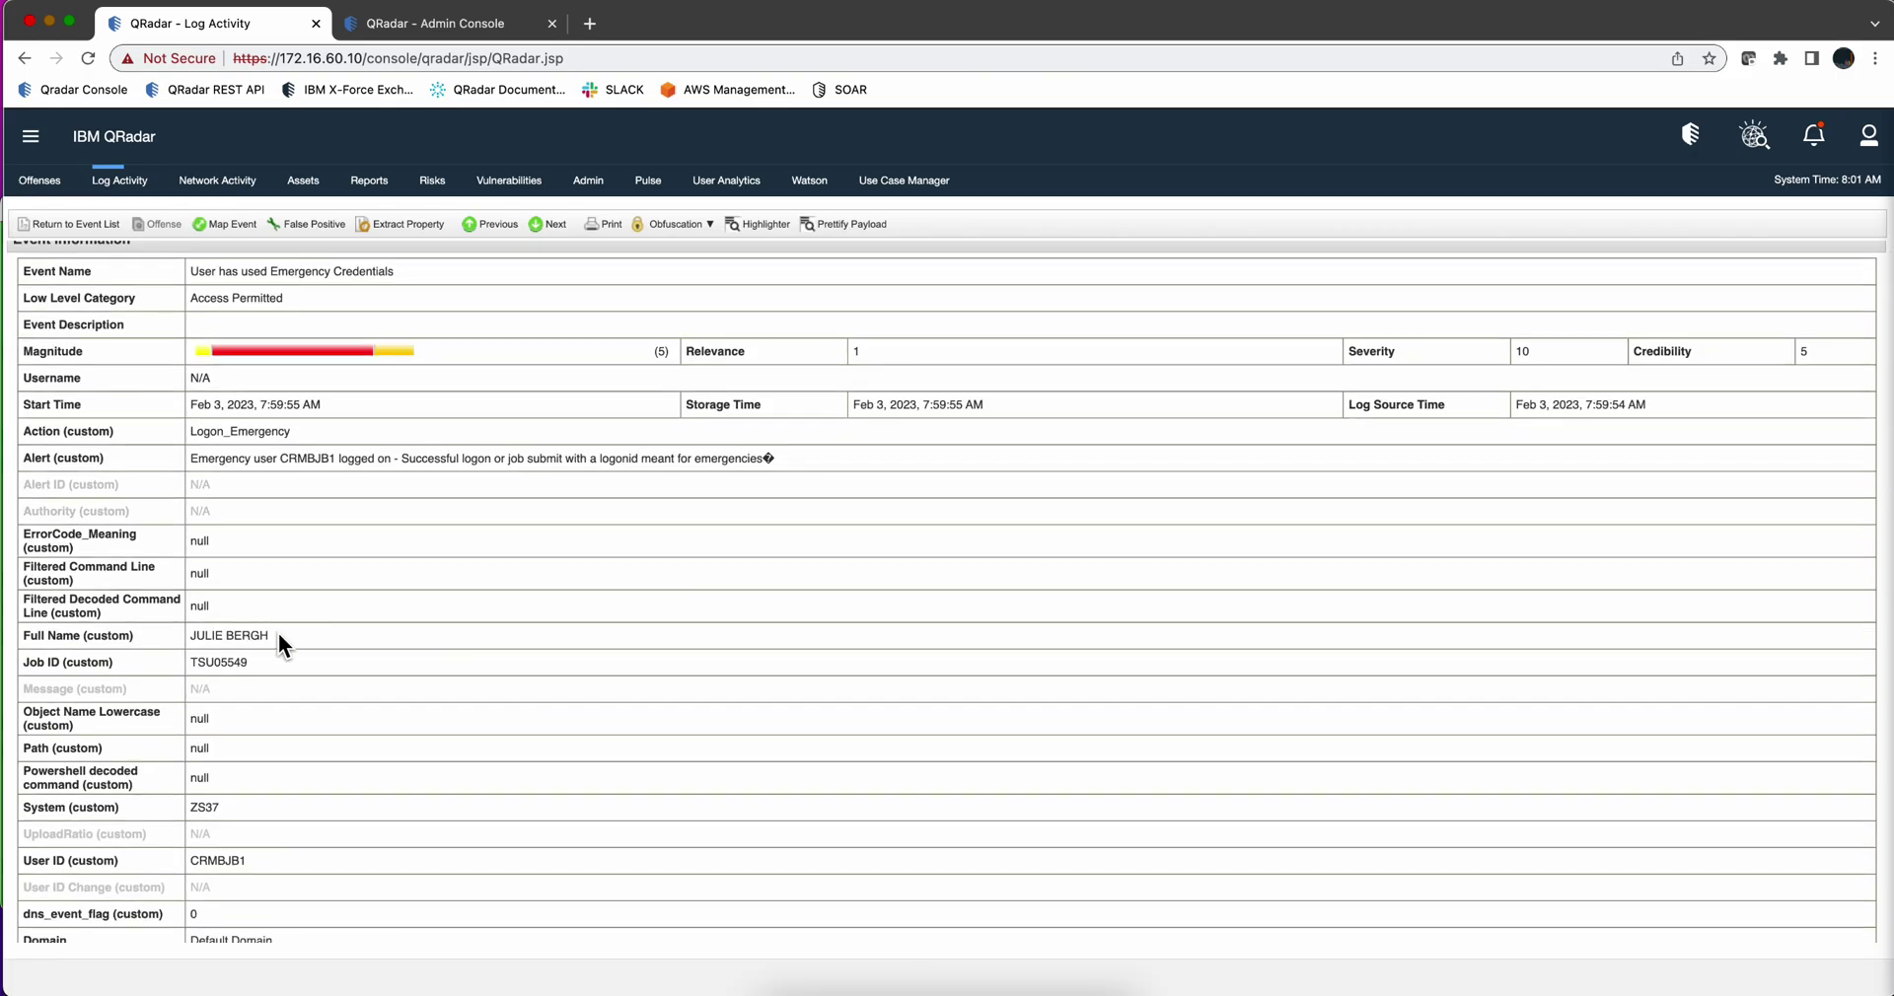
{"action": "left_click_drag", "start_coordinate": [277, 636], "coordinate": [188, 636]}
{"action": "left_click_drag", "start_coordinate": [138, 633], "coordinate": [22, 636]}
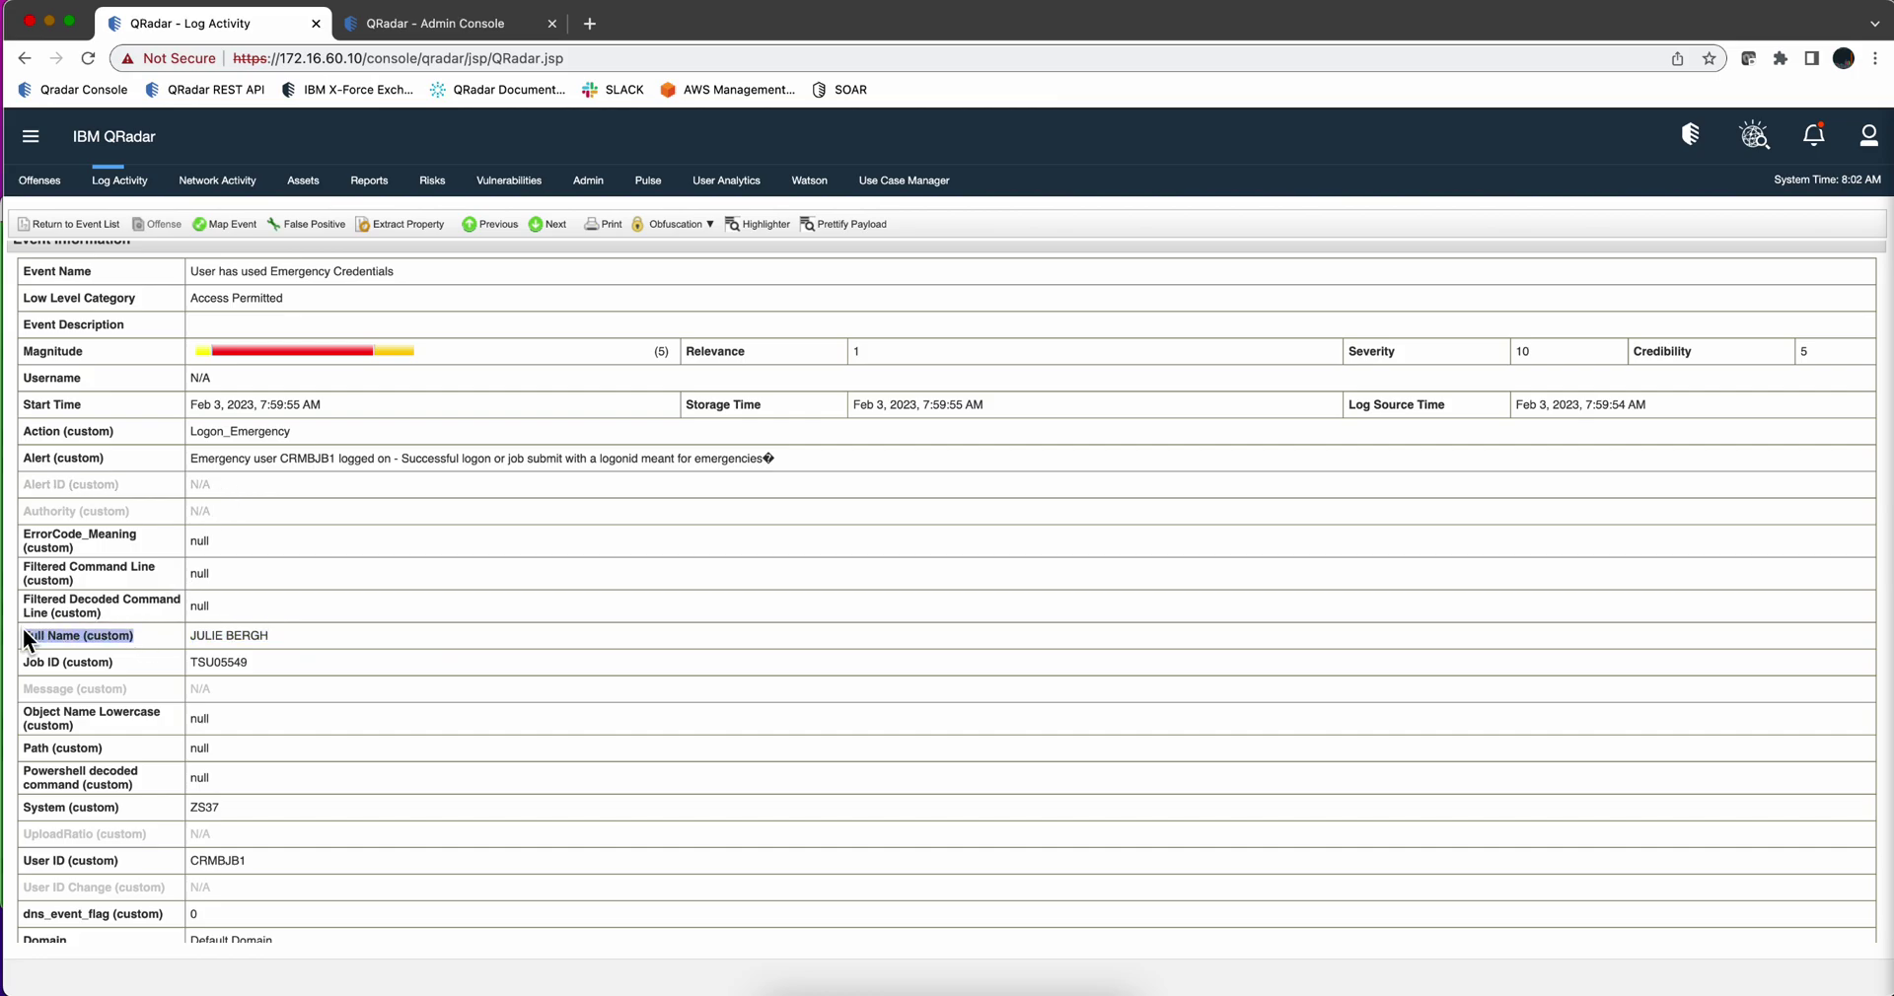
Switch to the Admin console and search the Custom Event Properties for "full name"
{"action": "left_click", "coordinate": [500, 27]}
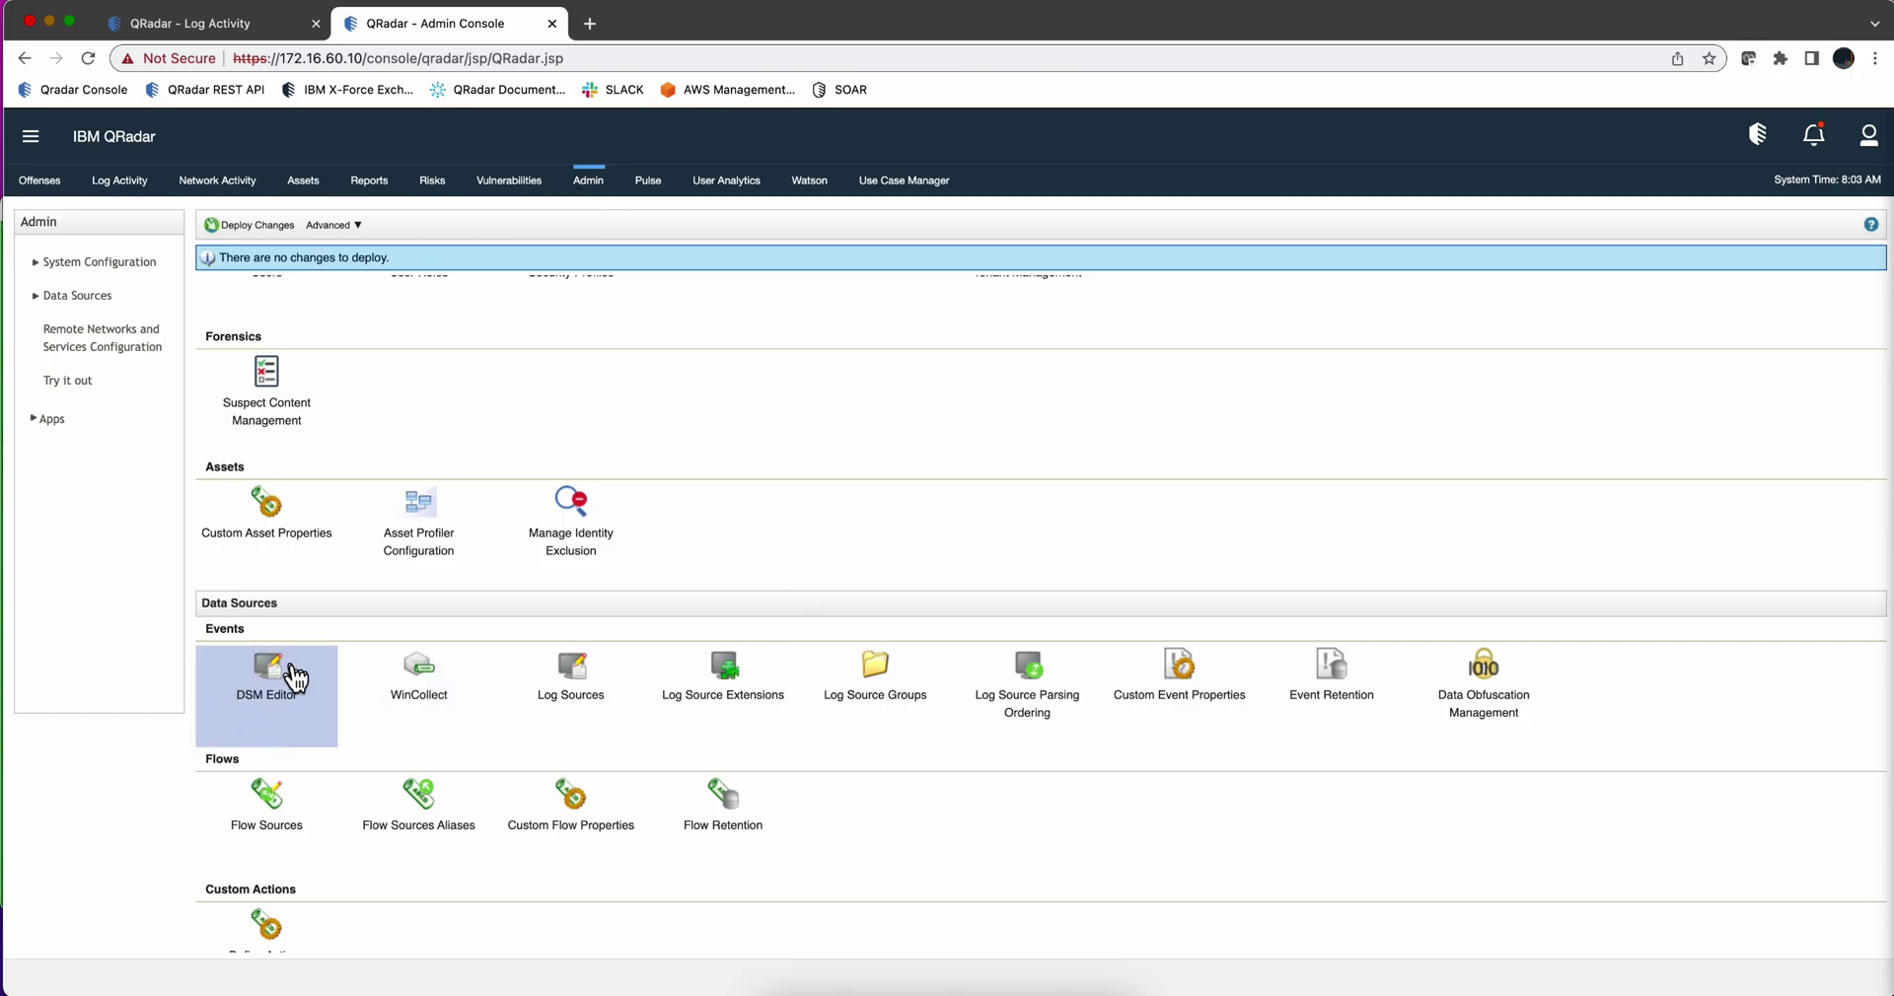
{"action": "left_click", "coordinate": [1176, 679]}
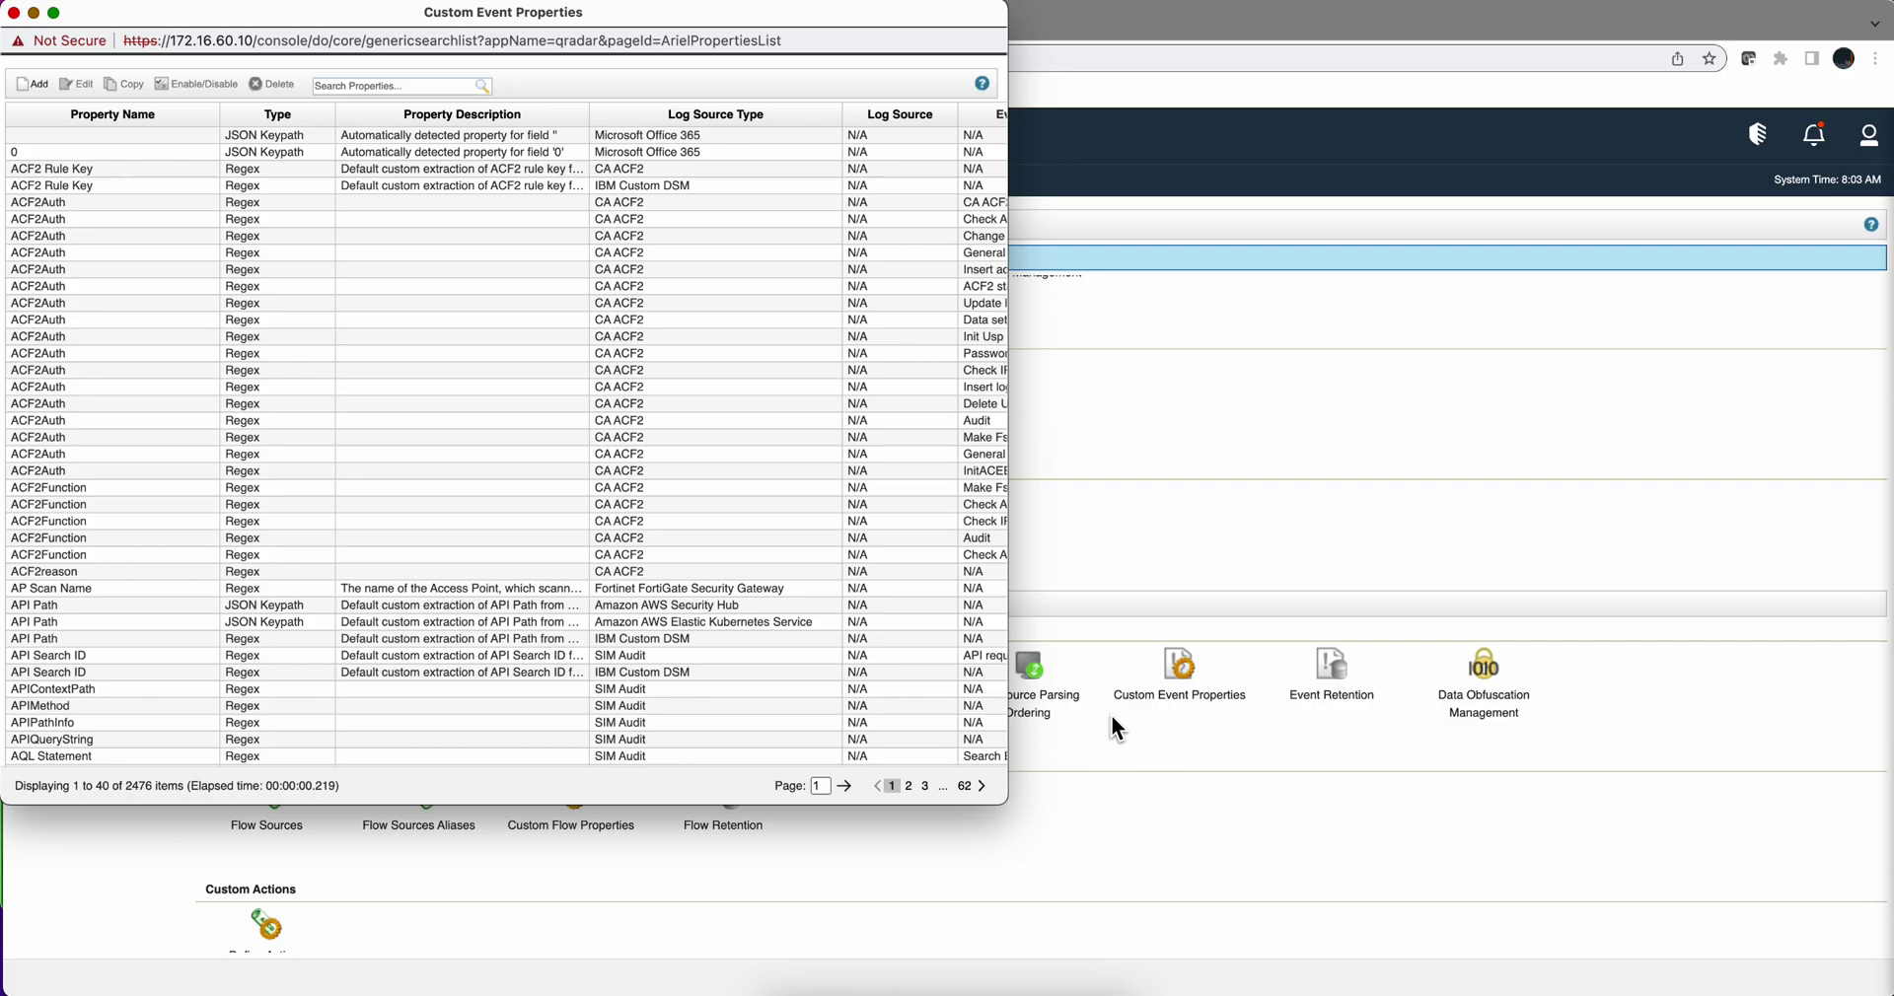
{"action": "left_click_drag", "start_coordinate": [998, 806], "coordinate": [1211, 841]}
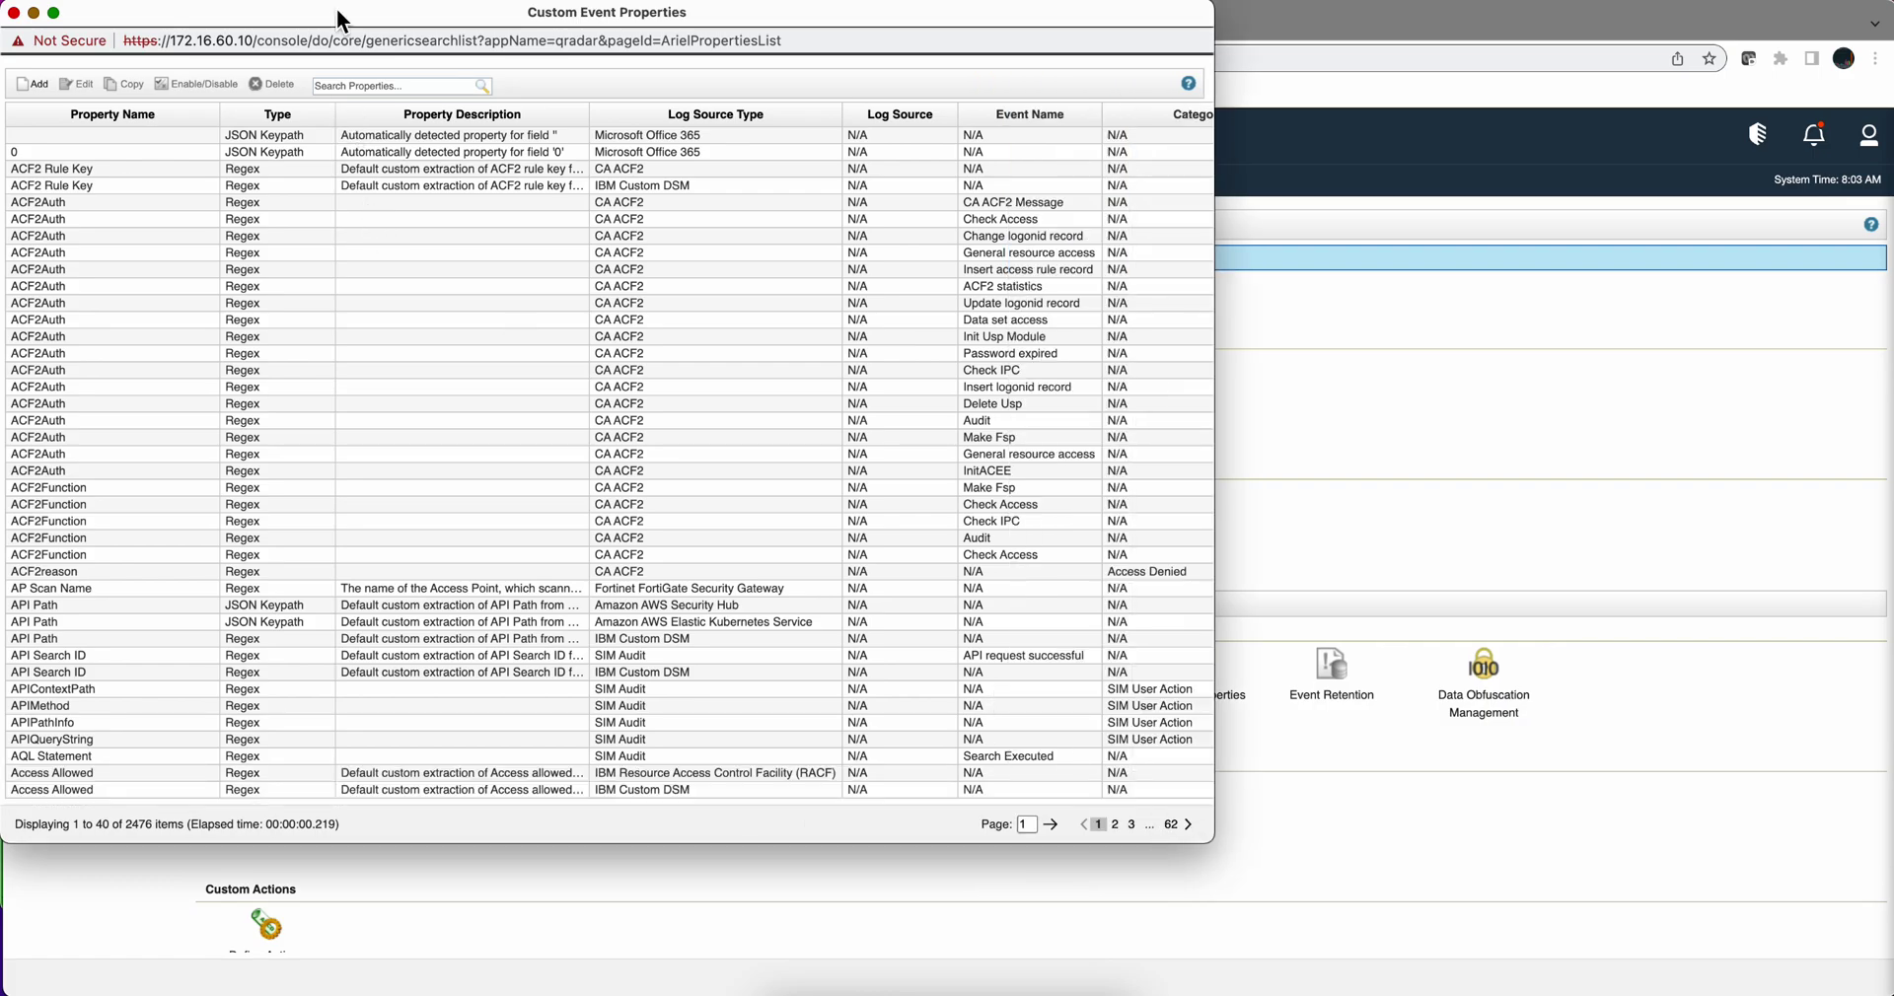
{"action": "left_click", "coordinate": [336, 83]}
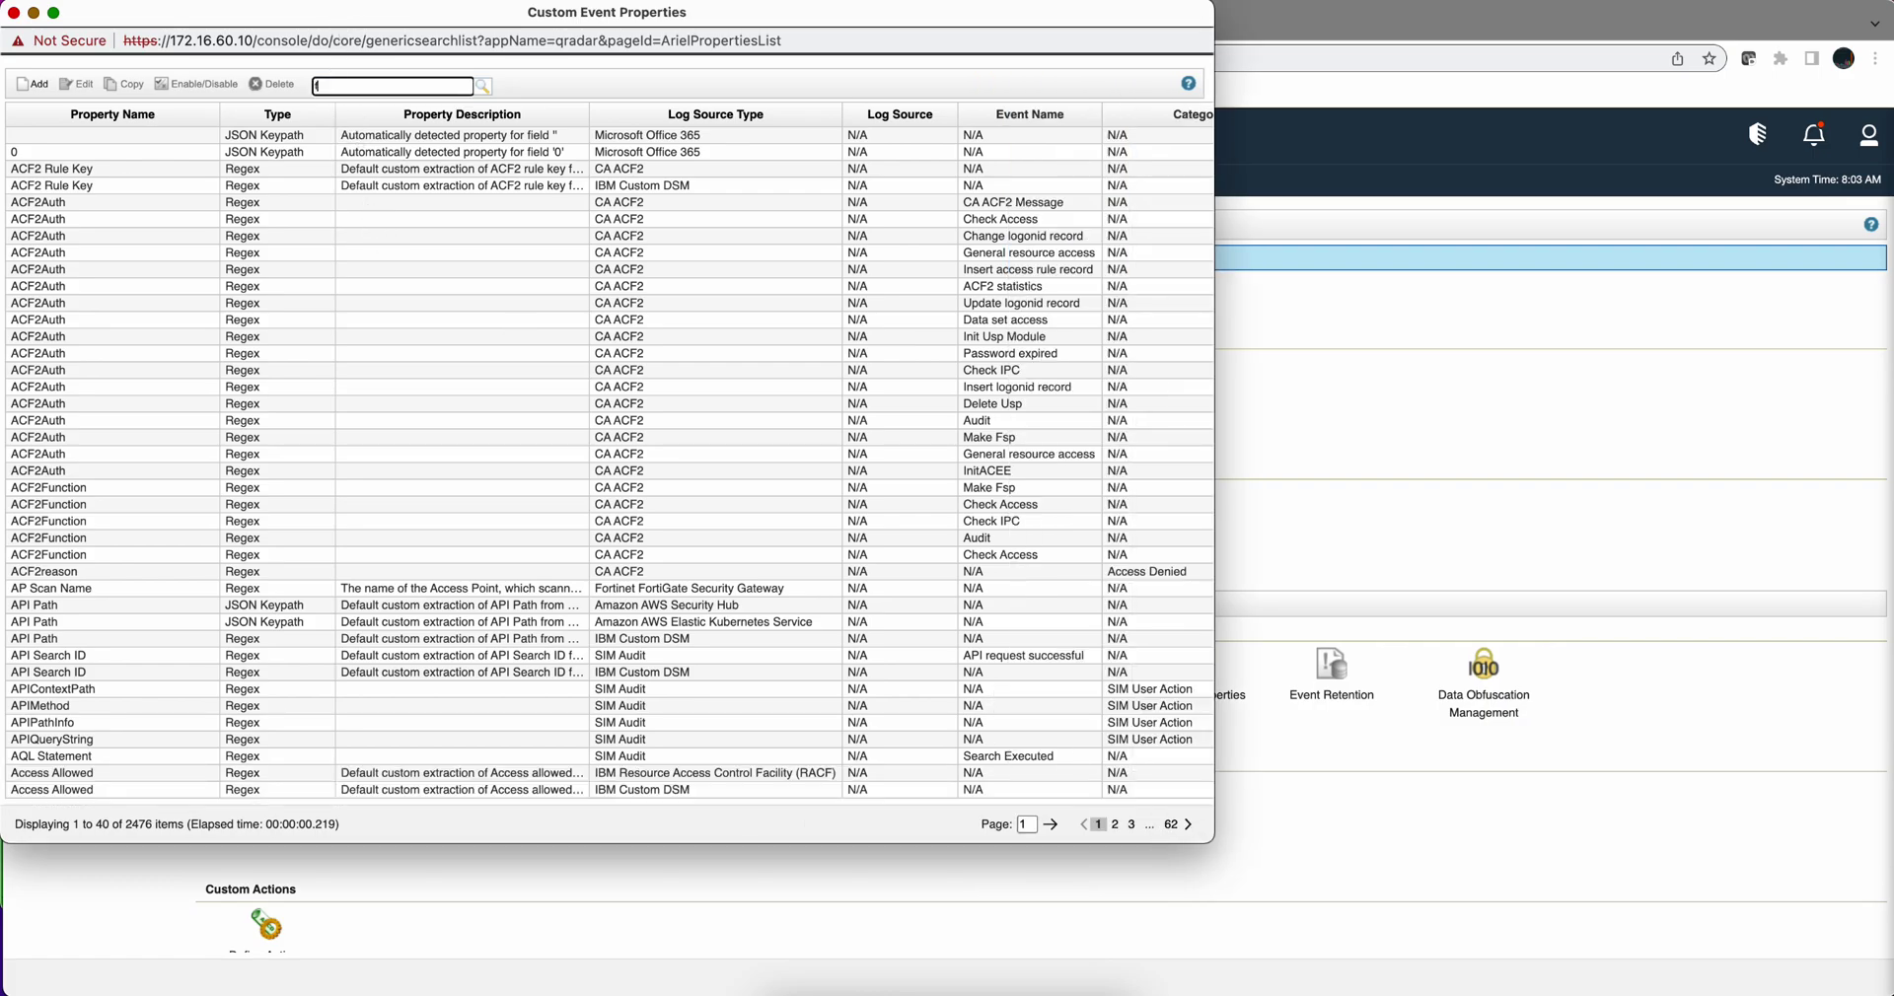
{"action": "type", "text": "full name"}
{"action": "left_click", "coordinate": [482, 87]}
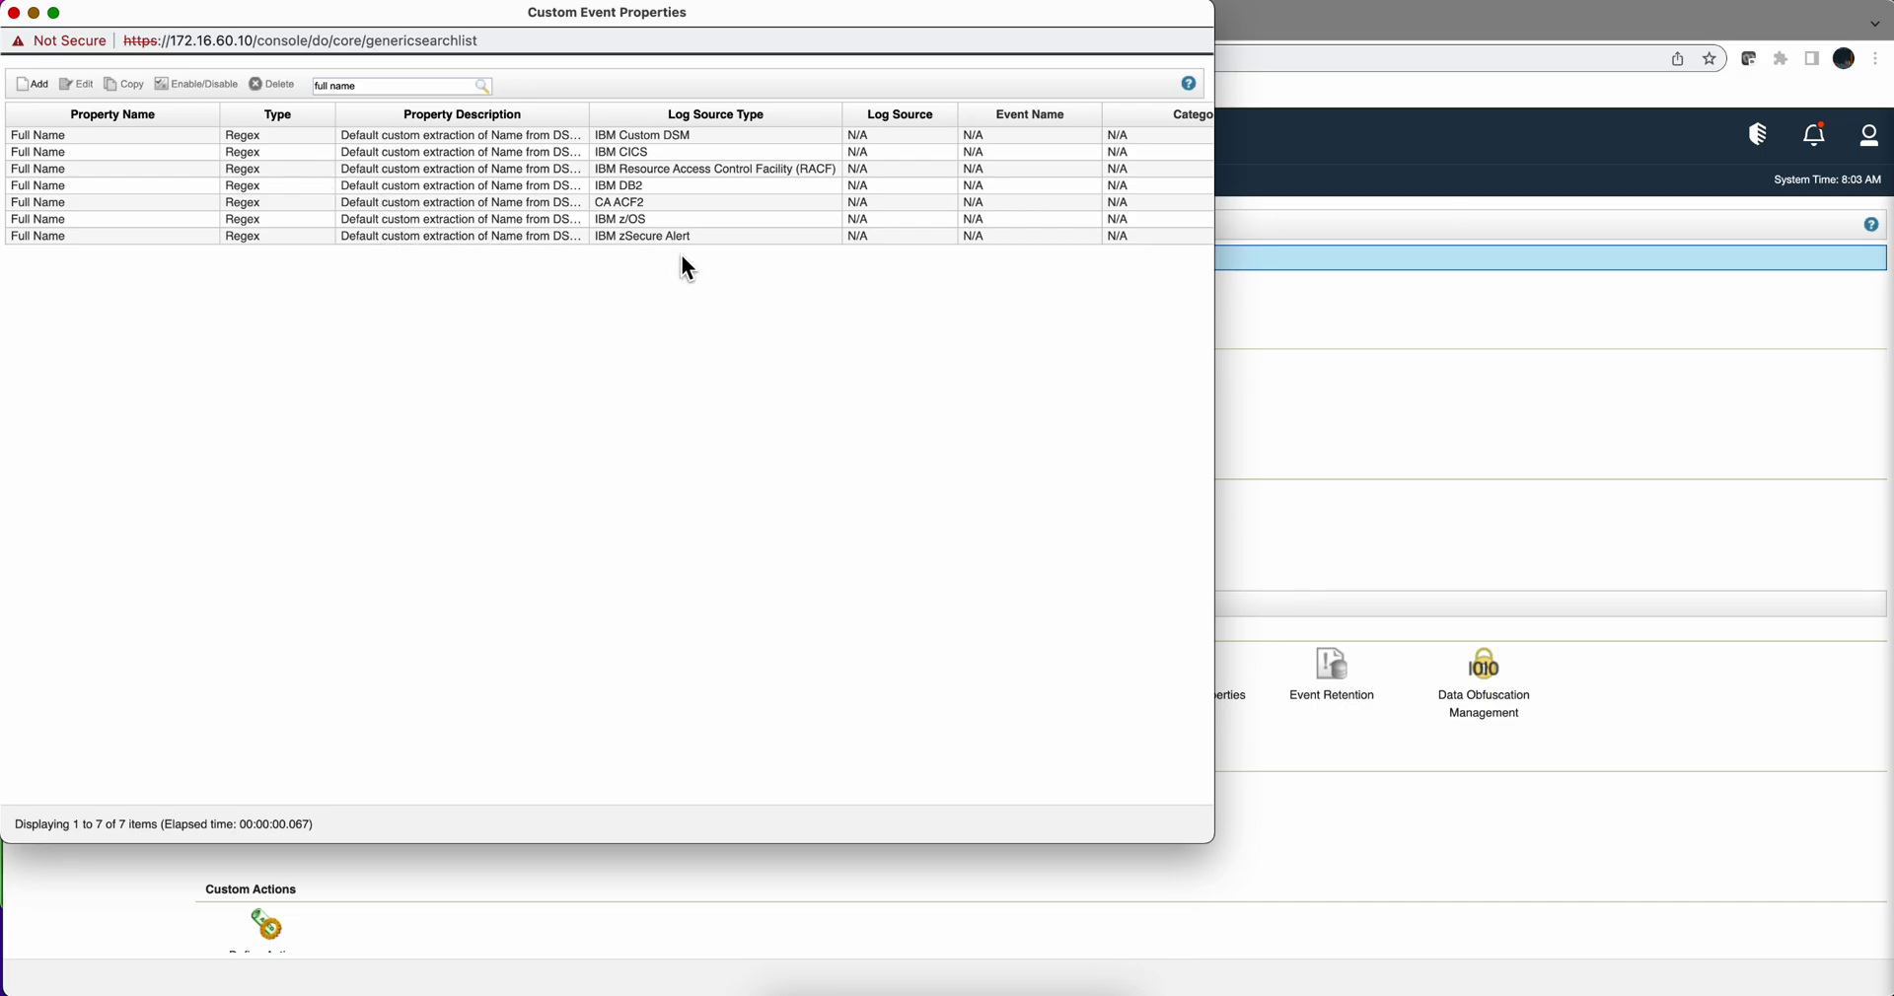
Review the Full Name property definition and regex for the IBM zSecure Alert log source type, then close both property windows
{"action": "left_click", "coordinate": [639, 239]}
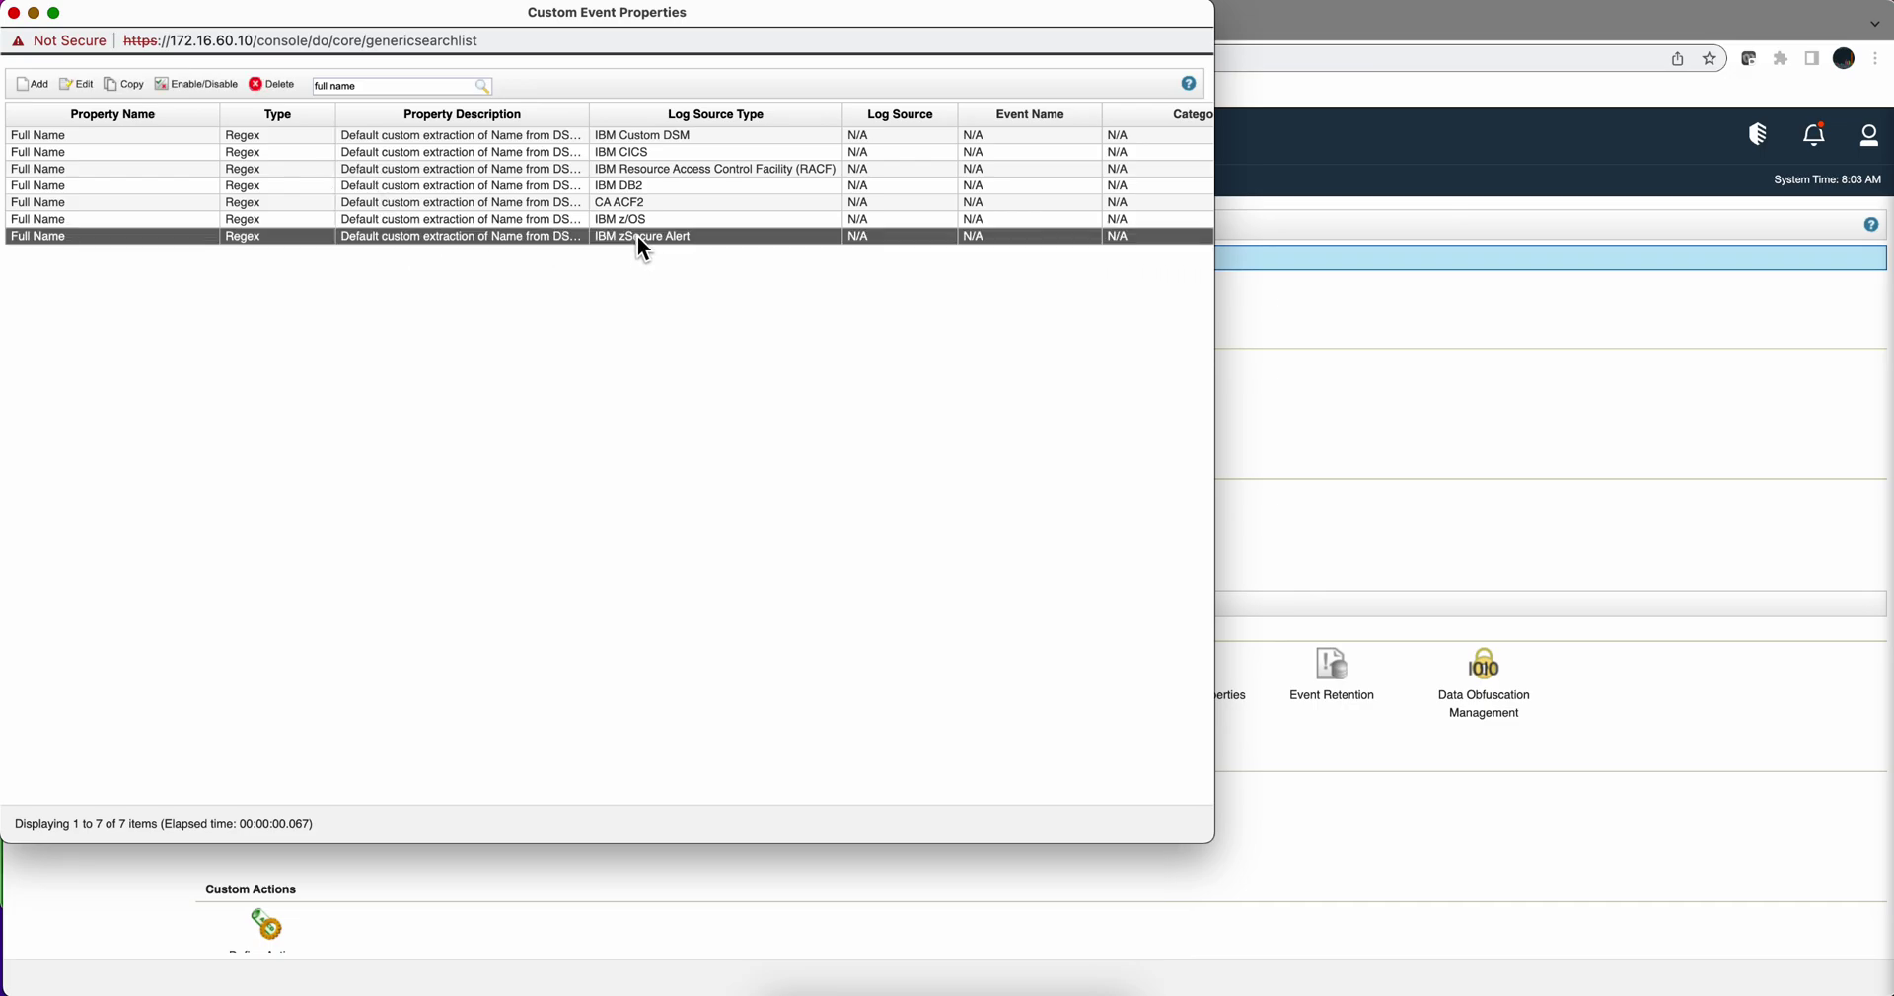
{"action": "double_click", "coordinate": [579, 237]}
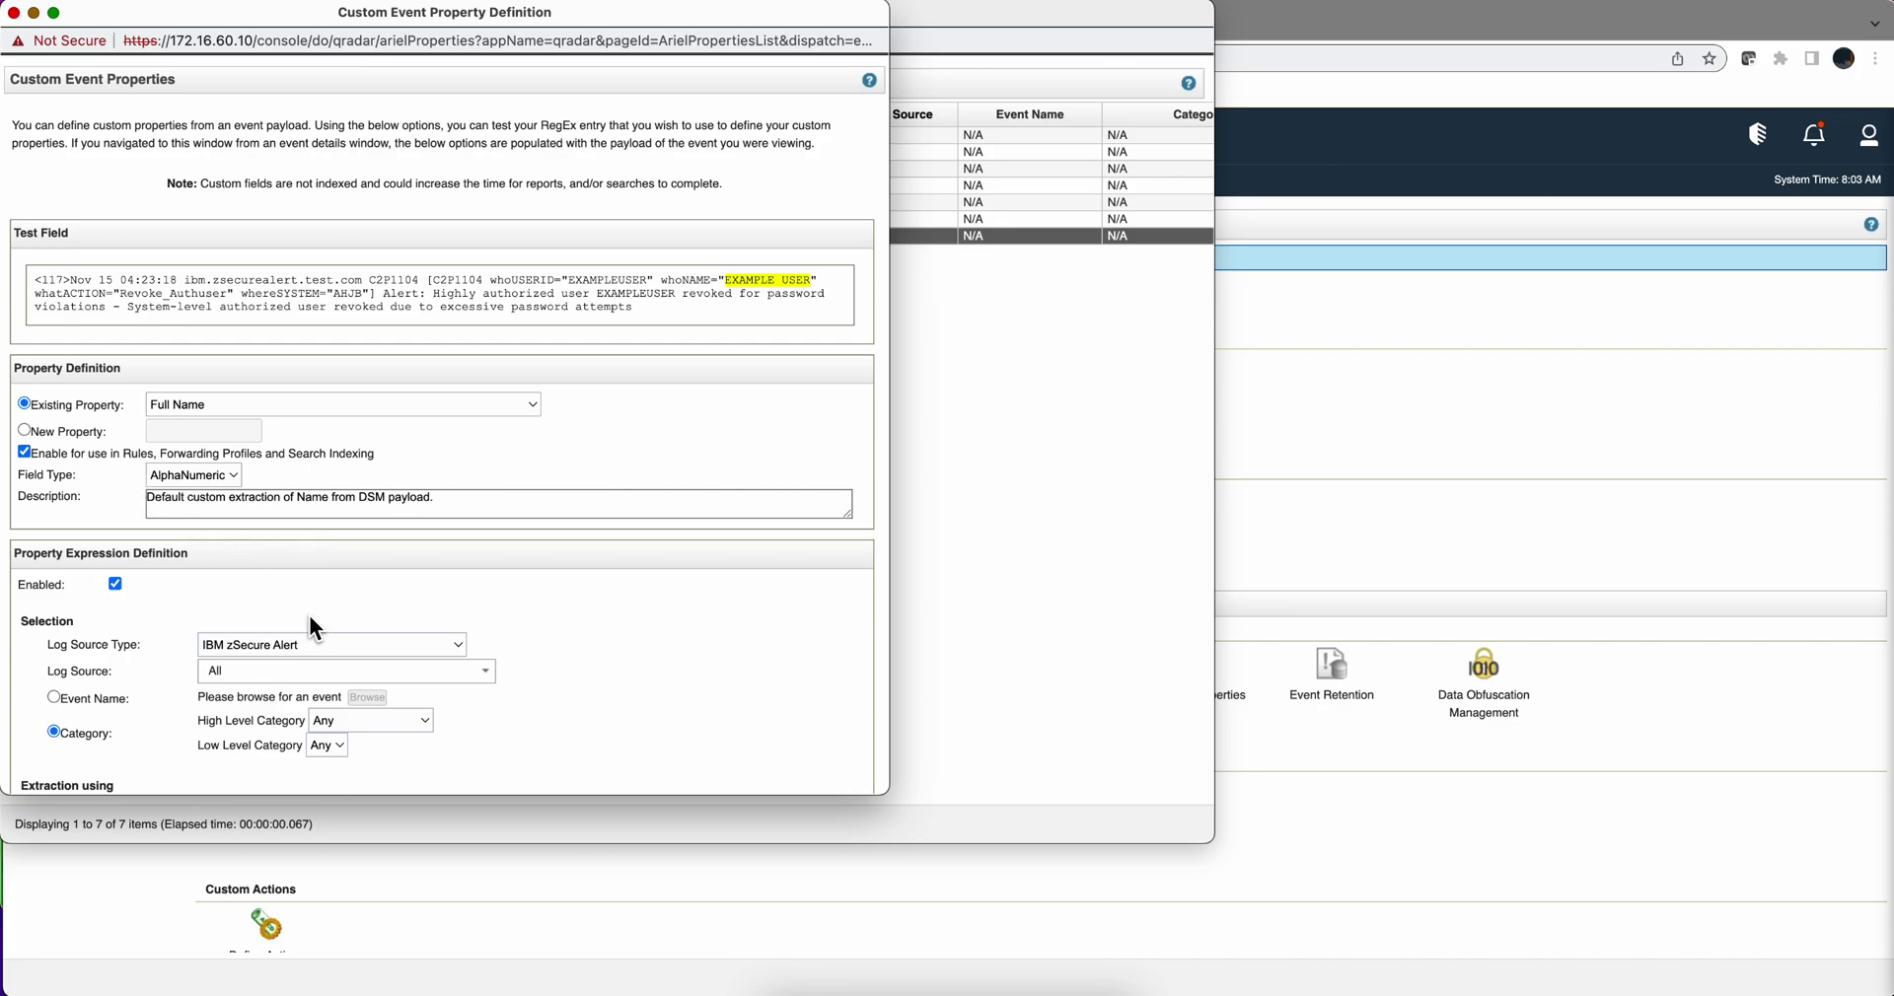
{"action": "scroll", "coordinate": [310, 614], "scroll_direction": "down", "scroll_amount": 3}
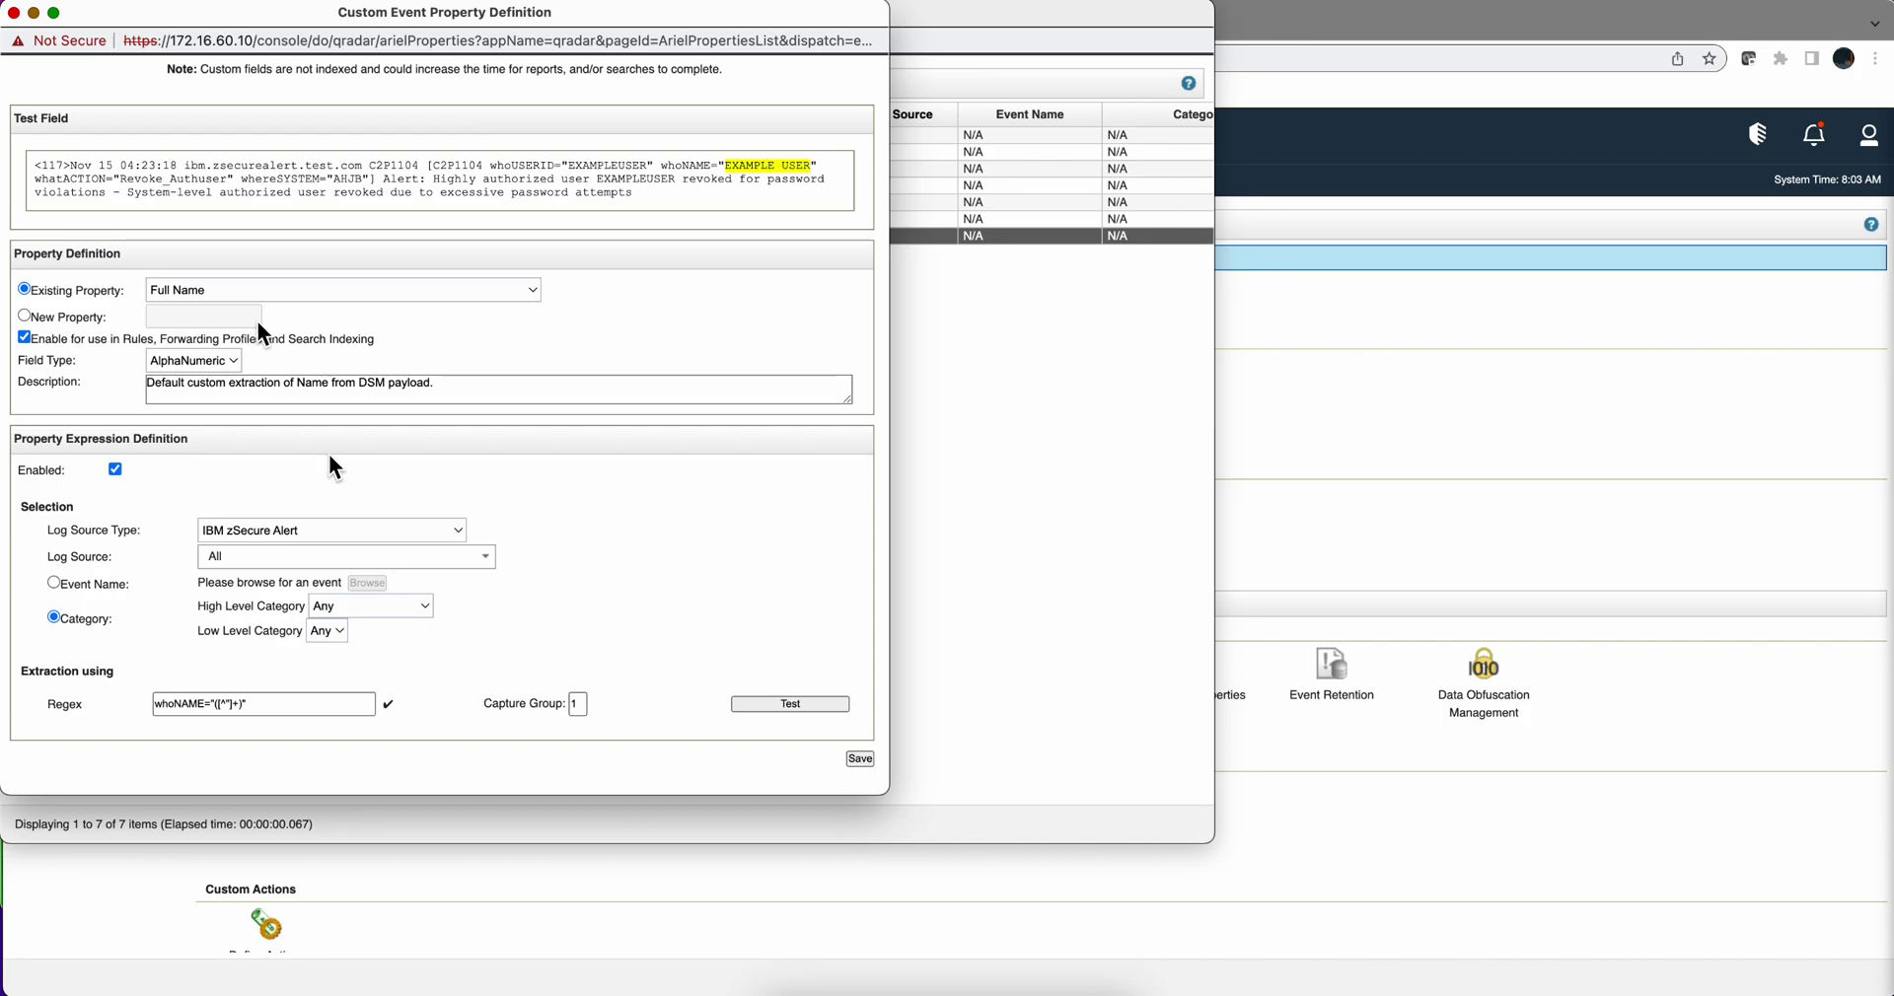
{"action": "left_click", "coordinate": [14, 11]}
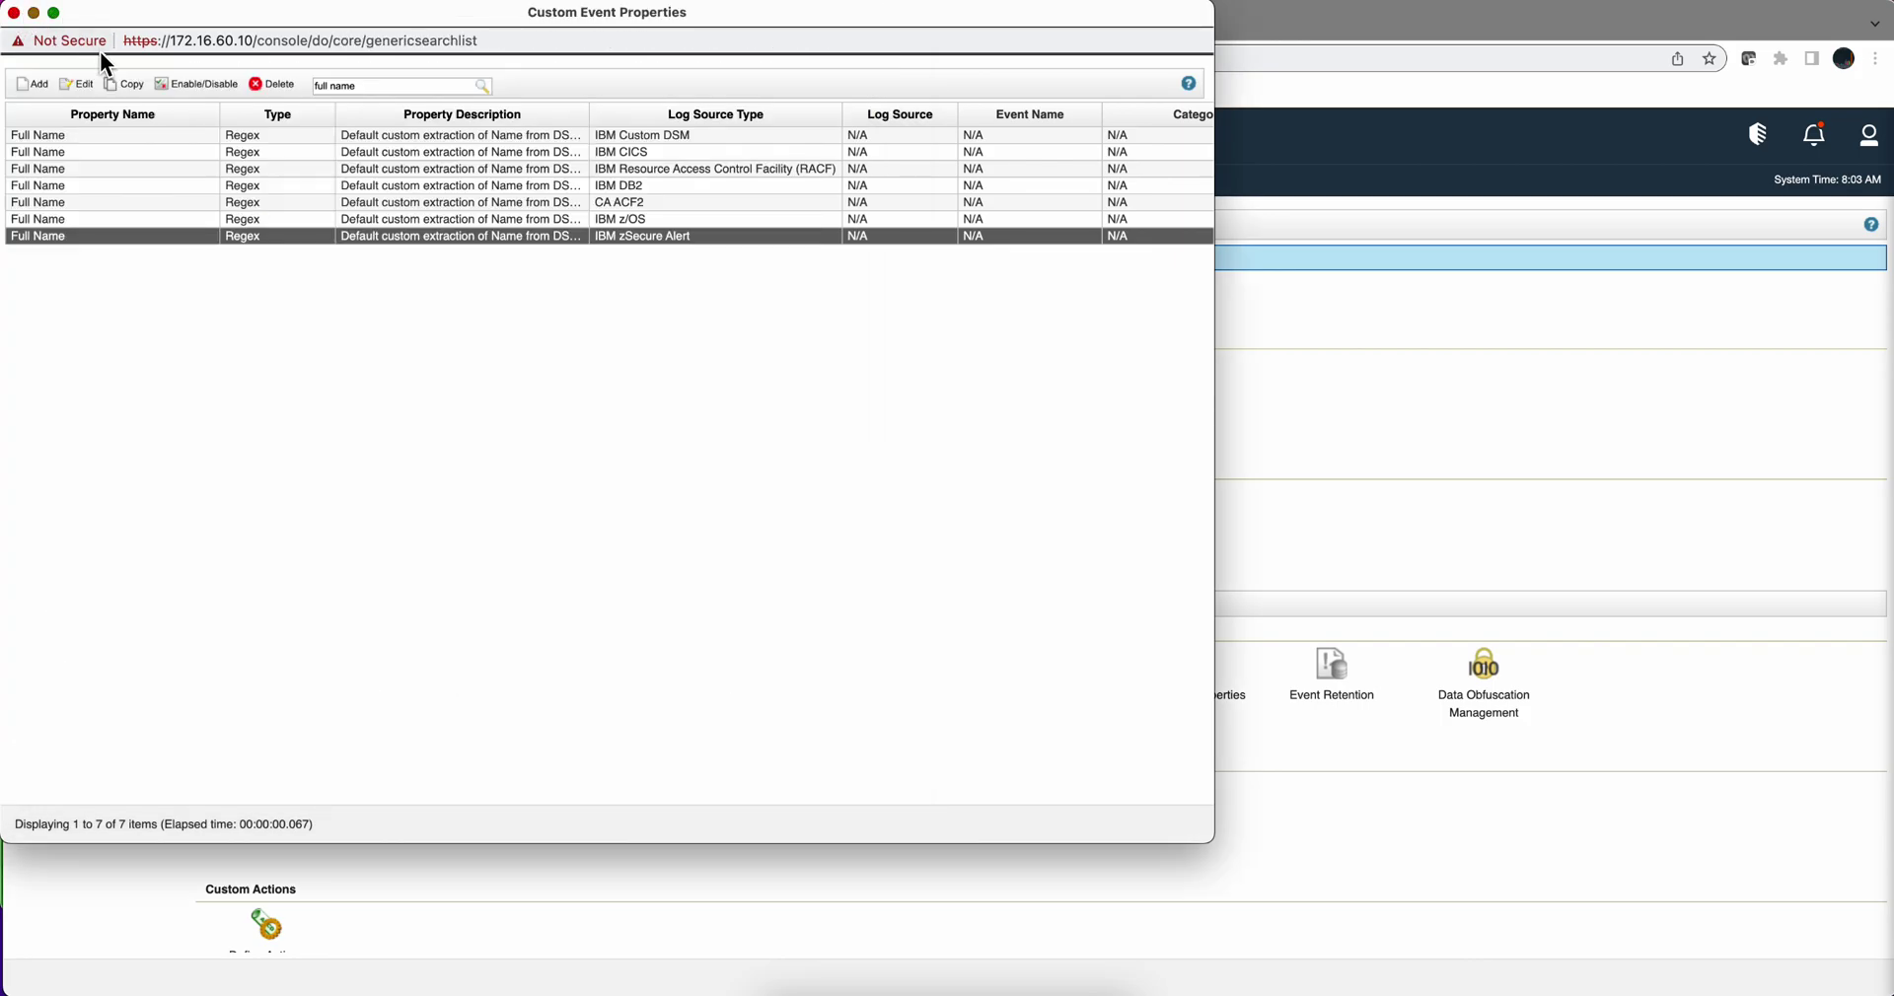
{"action": "left_click", "coordinate": [14, 12]}
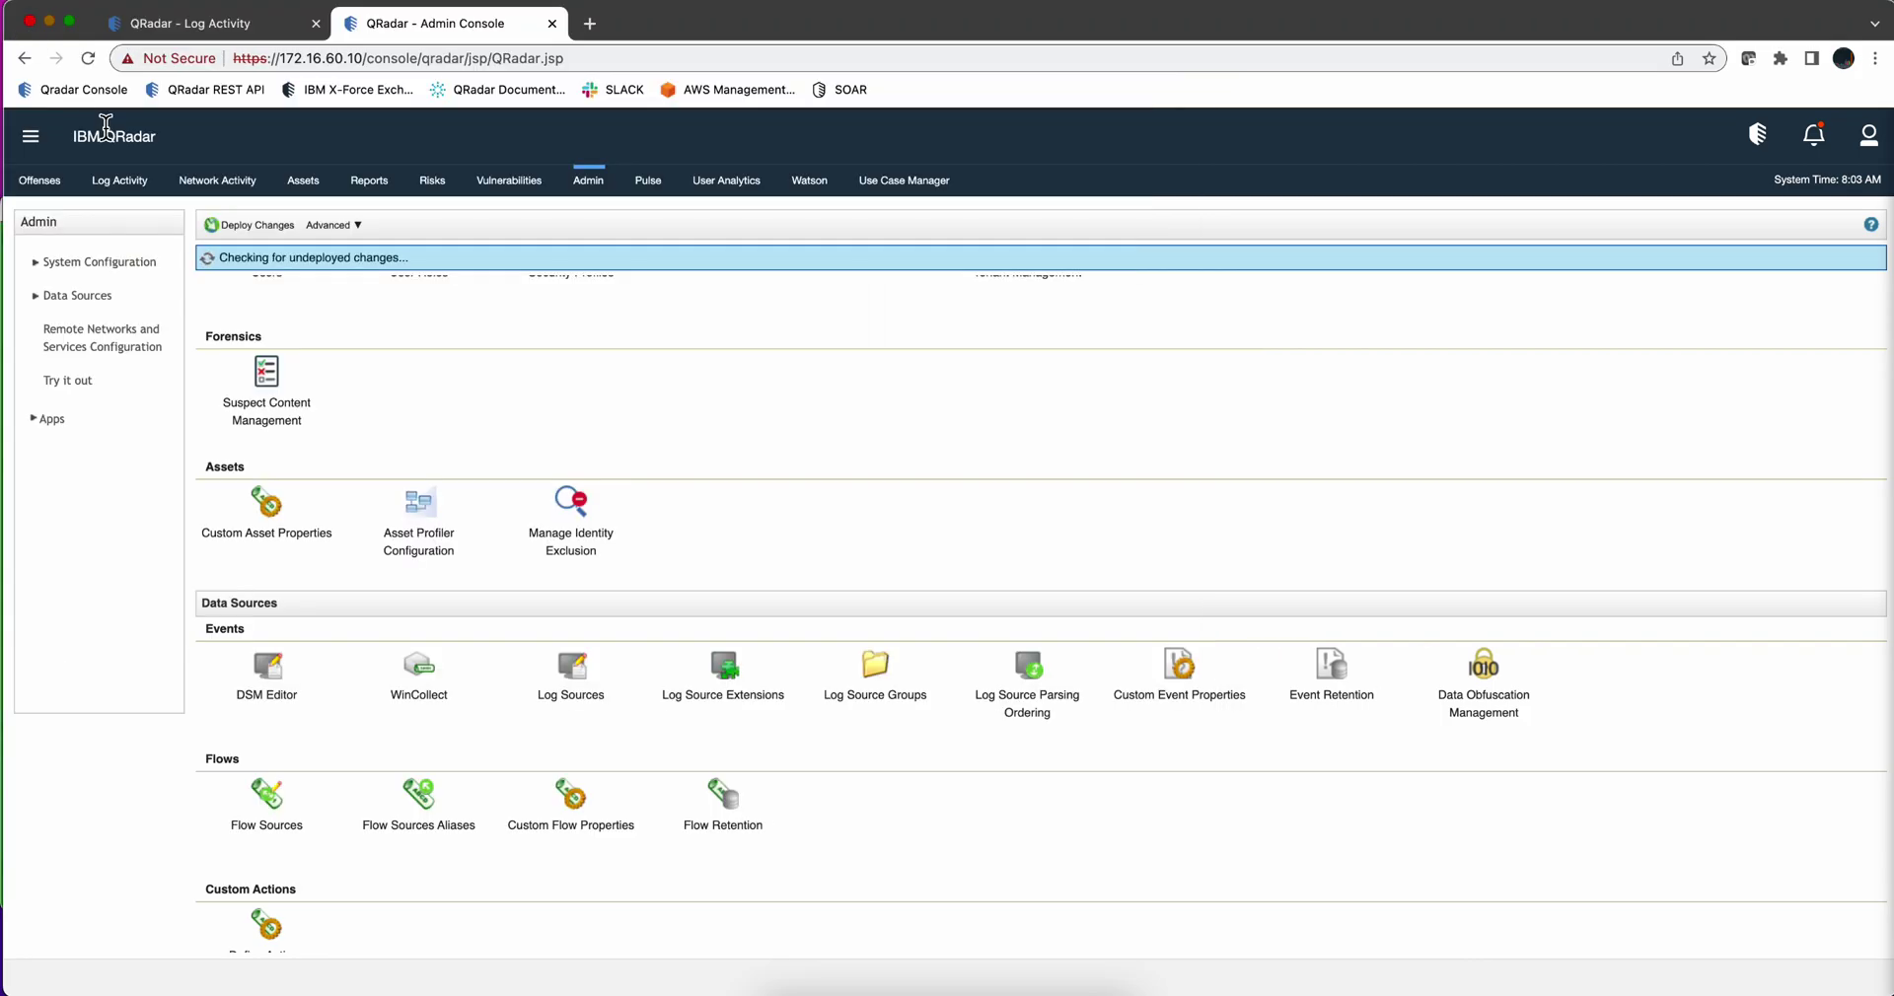
Start a new event rule from the Offenses rules list
{"action": "left_click", "coordinate": [197, 27]}
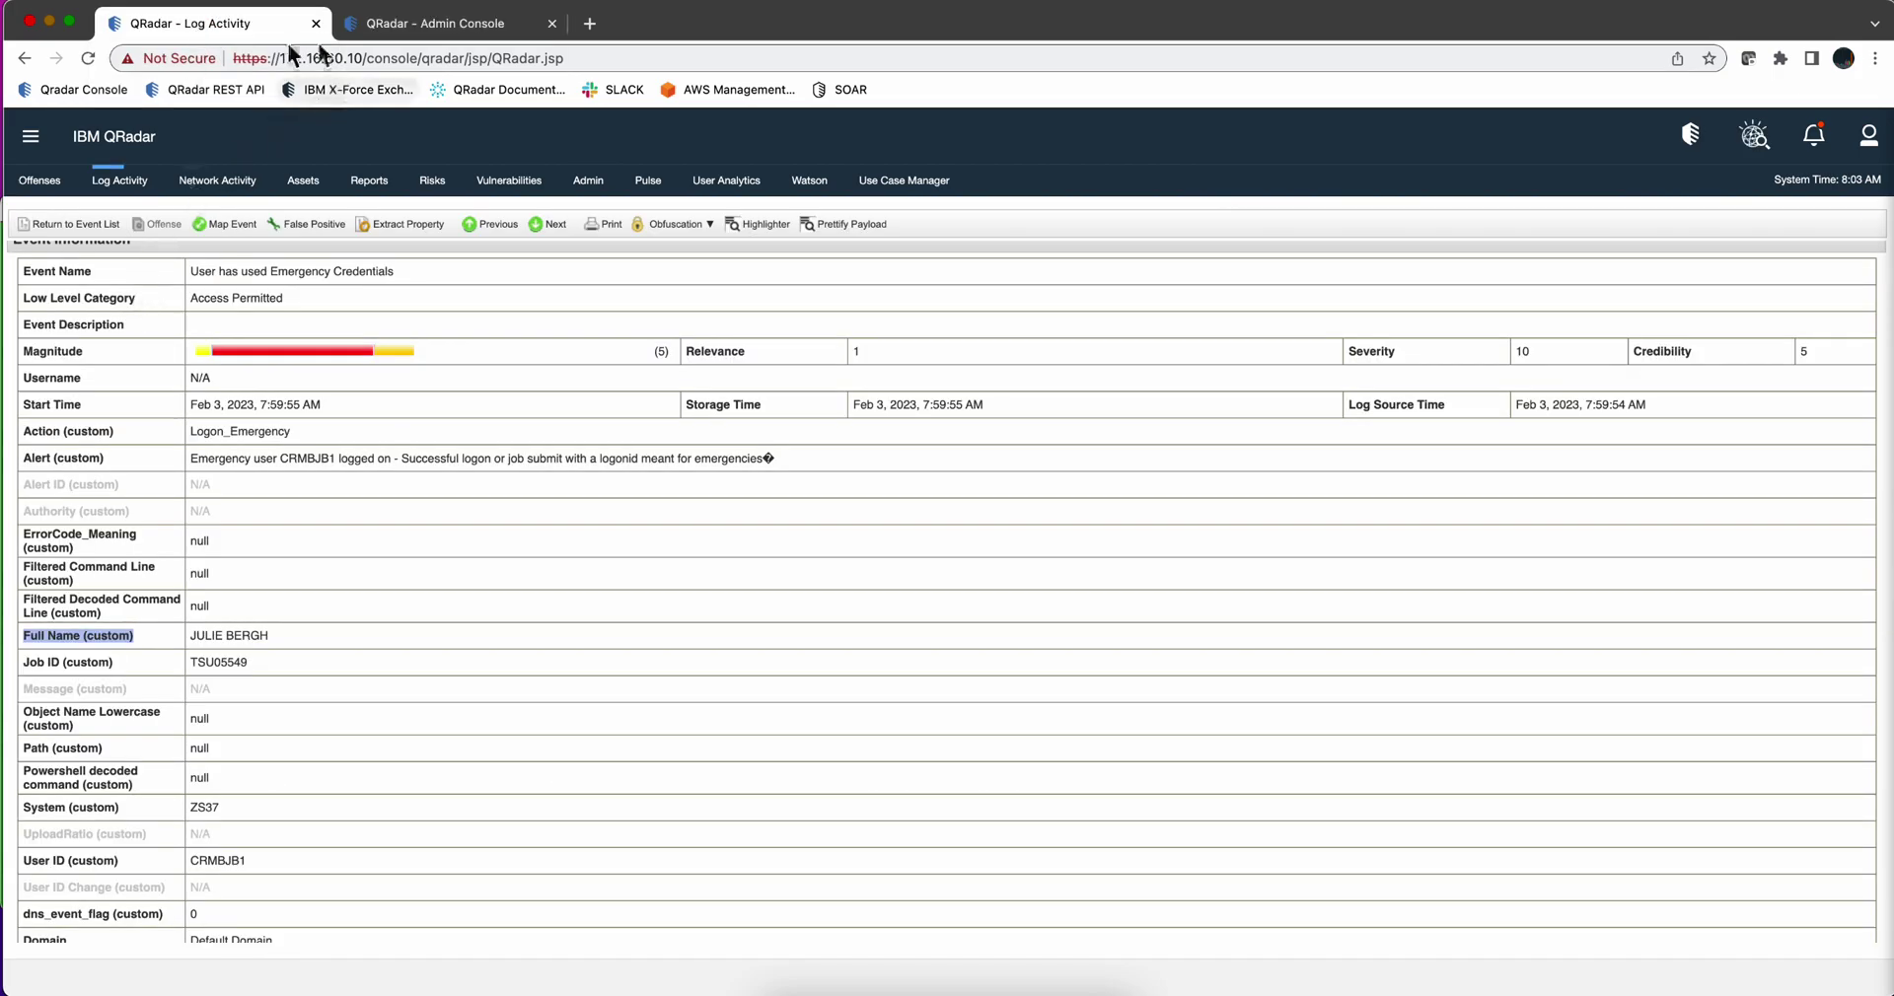
{"action": "left_click", "coordinate": [44, 182]}
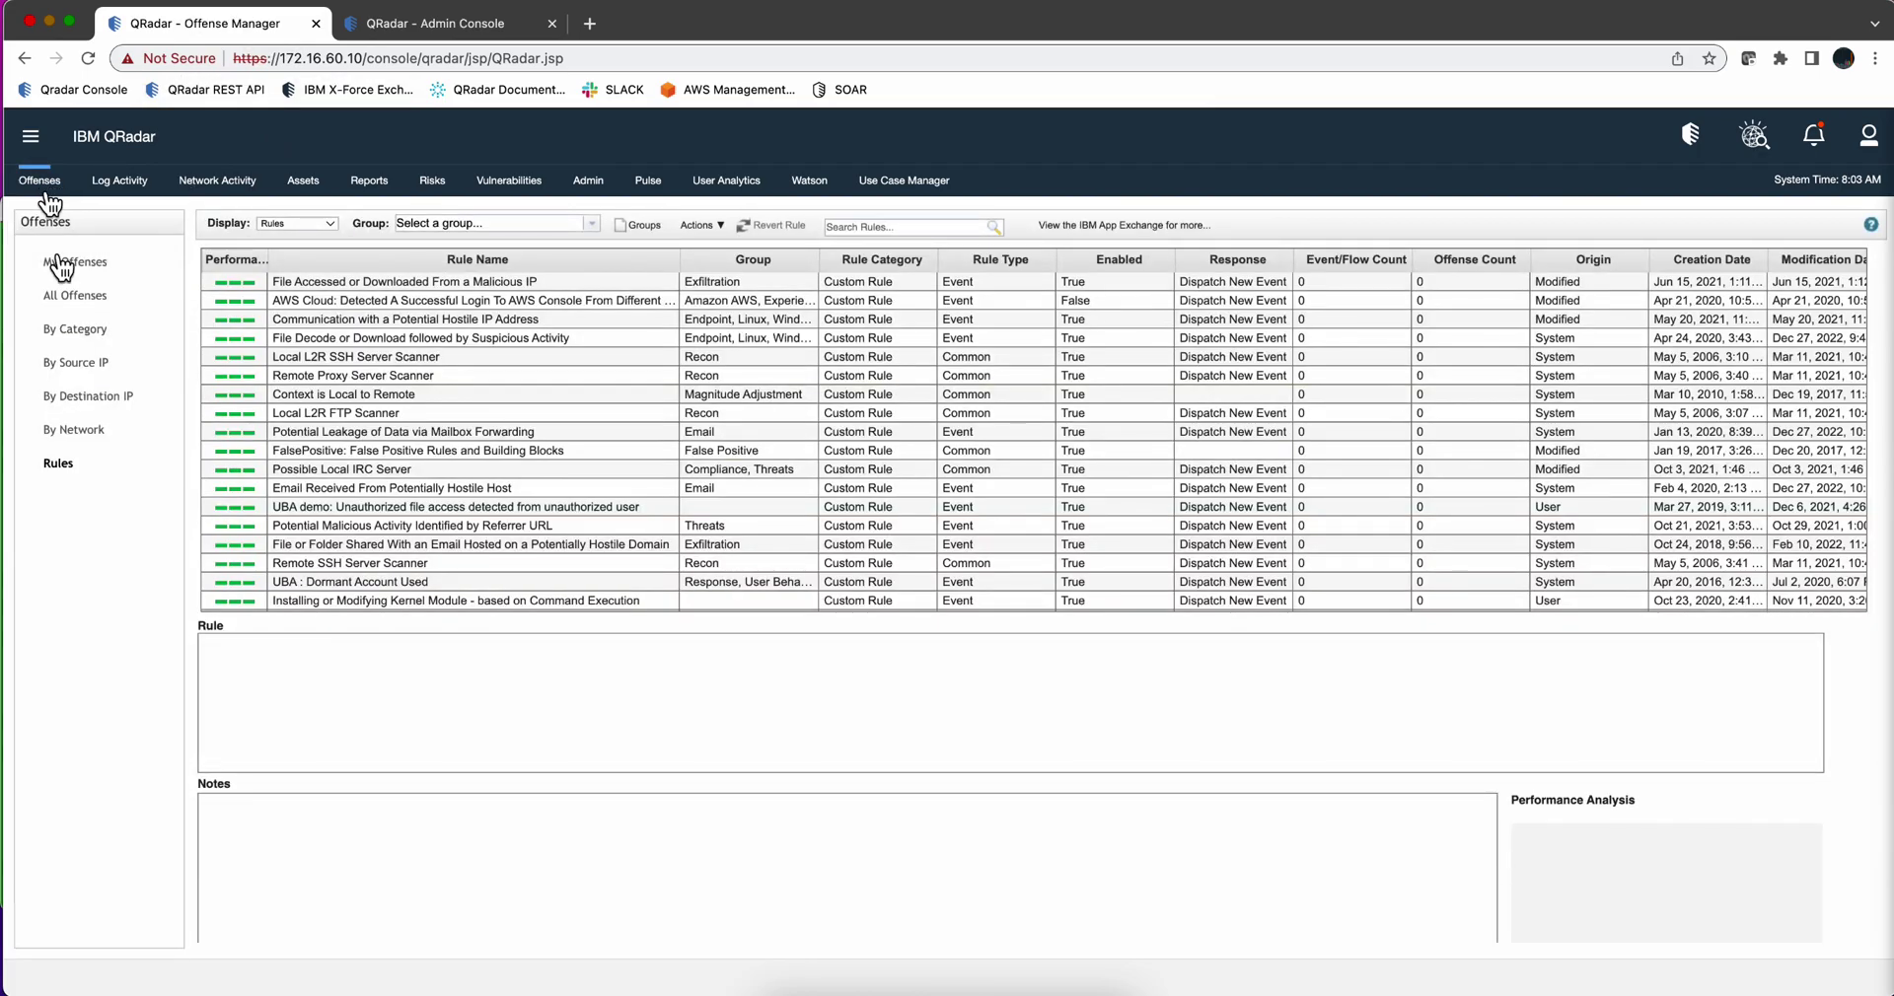
{"action": "left_click", "coordinate": [708, 224]}
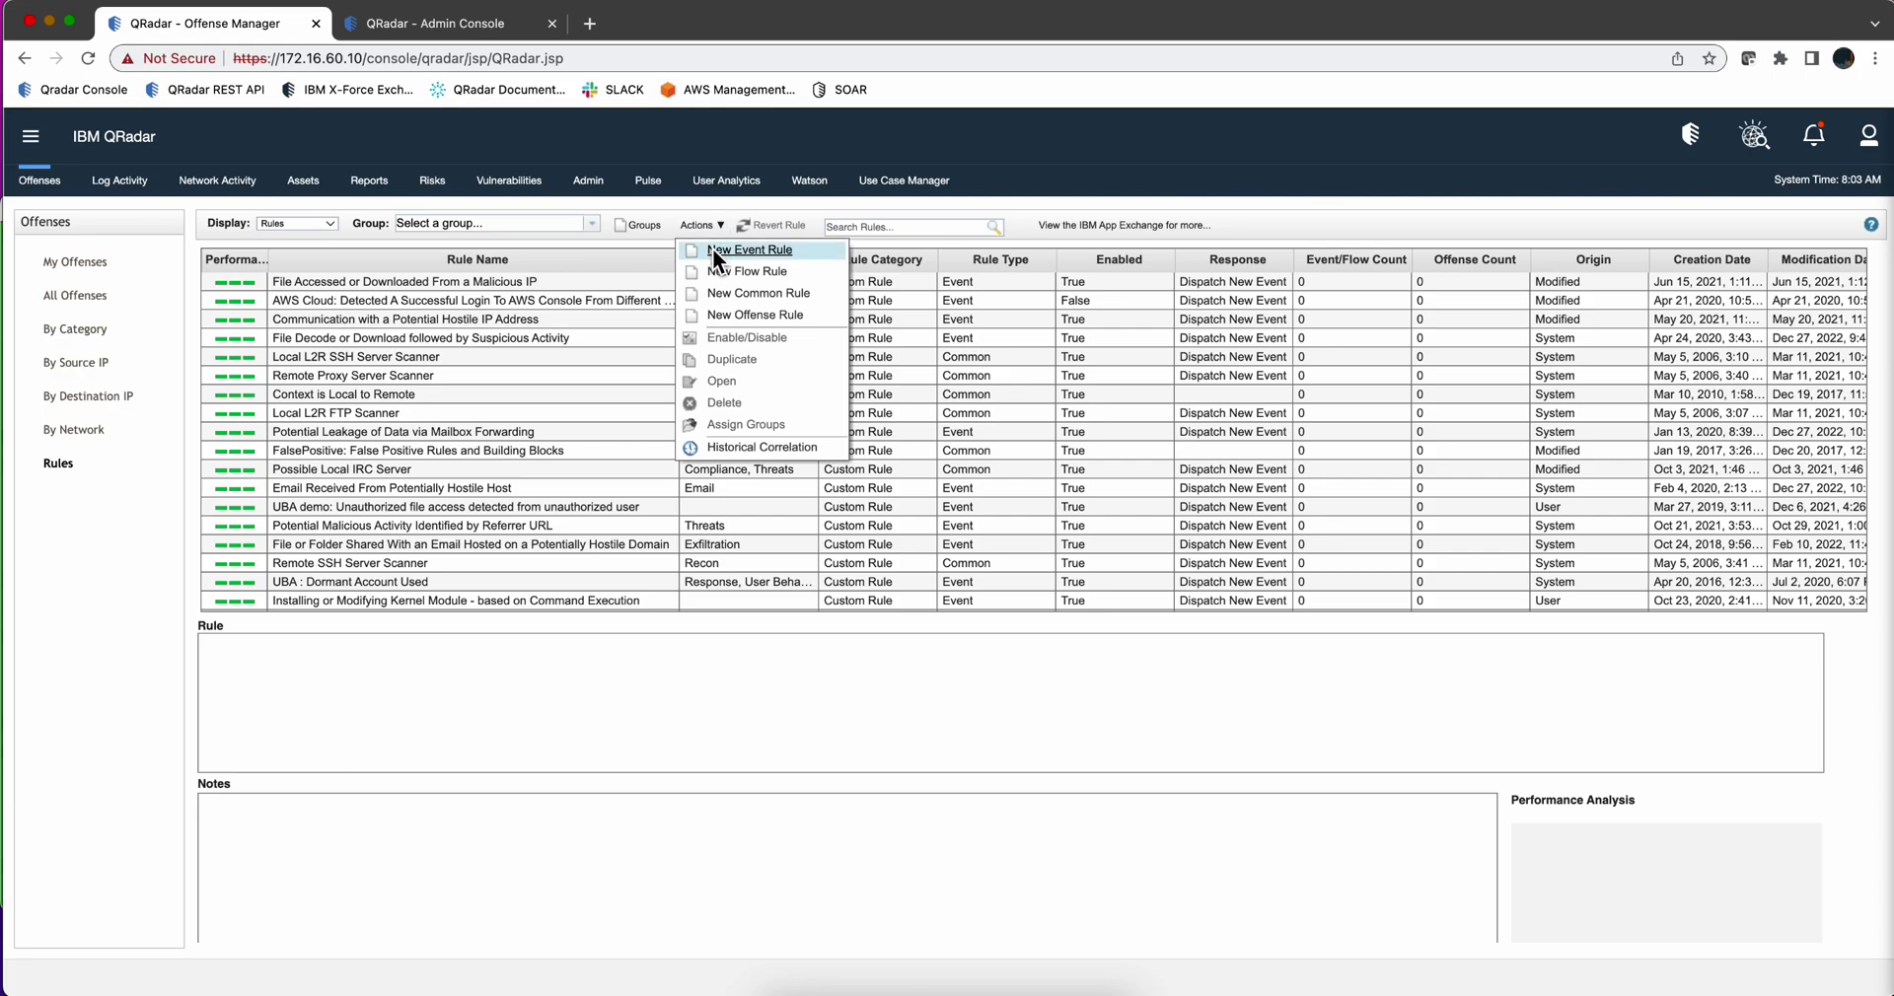
{"action": "left_click", "coordinate": [712, 249]}
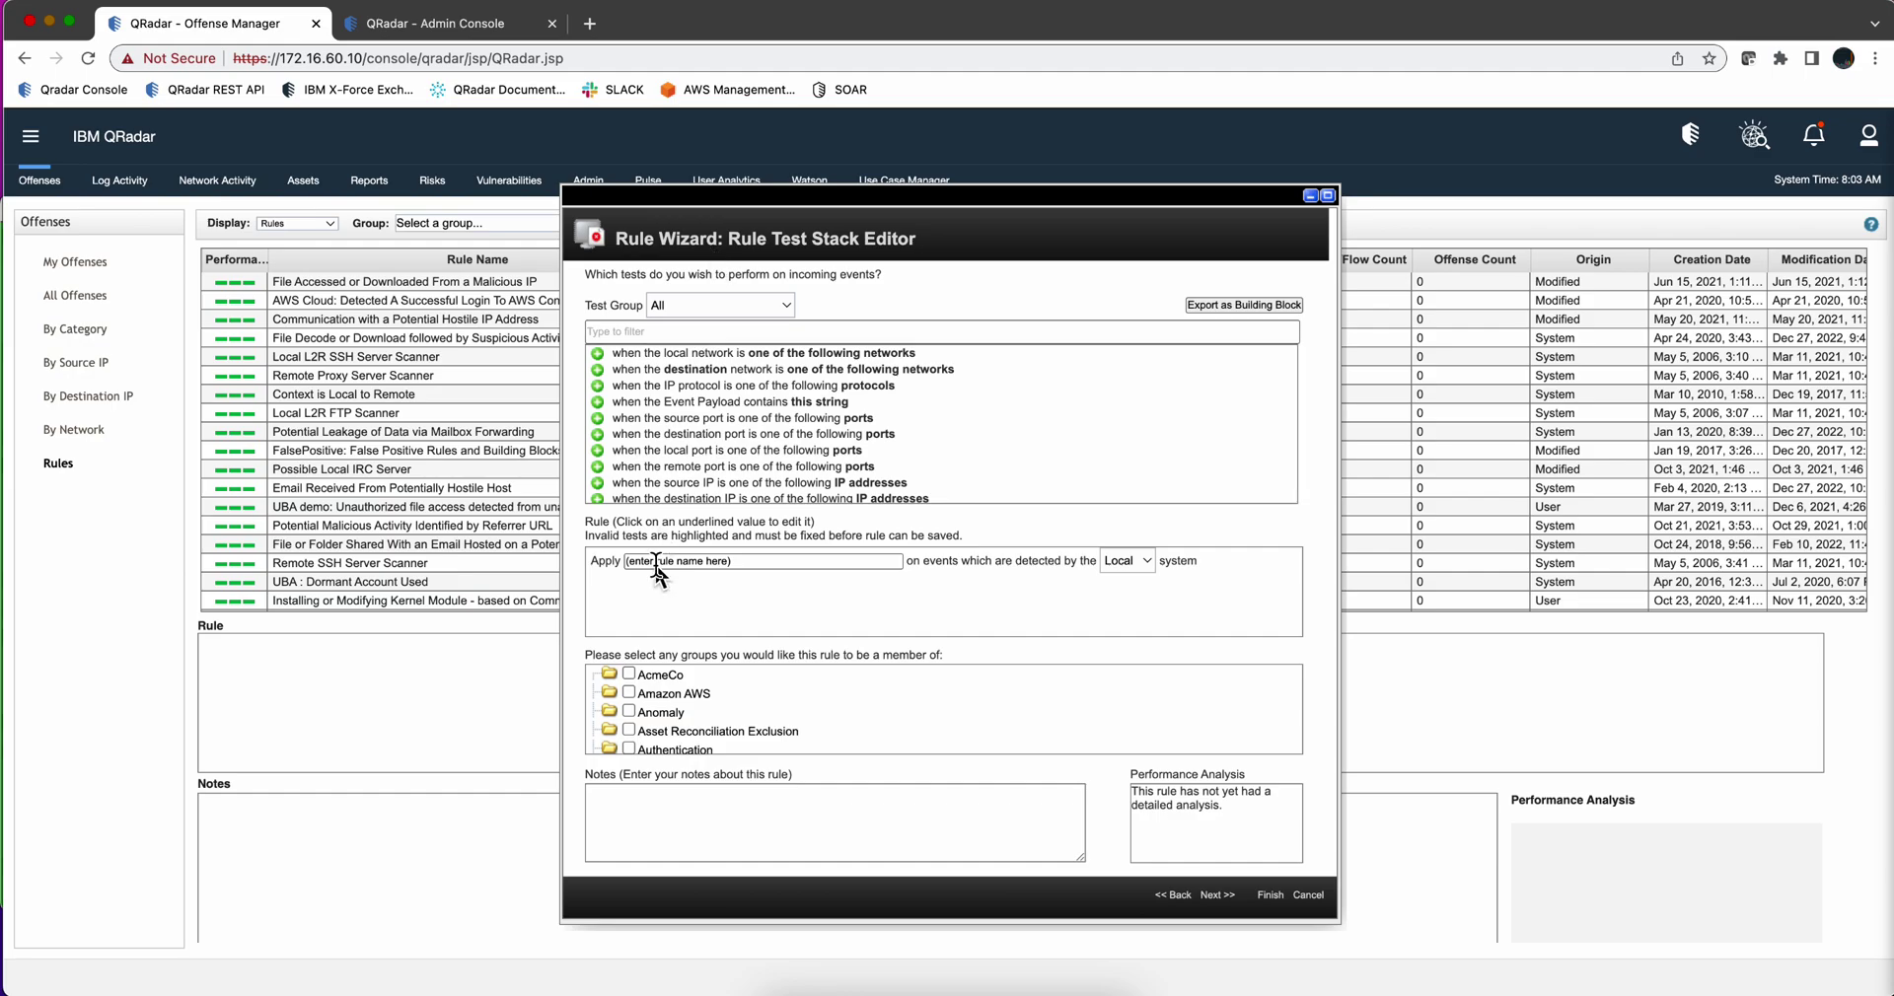
Name the rule "Populate Reference Set with Emergency Access", correcting the misspelled word
{"action": "left_click", "coordinate": [656, 560]}
{"action": "left_click", "coordinate": [656, 560]}
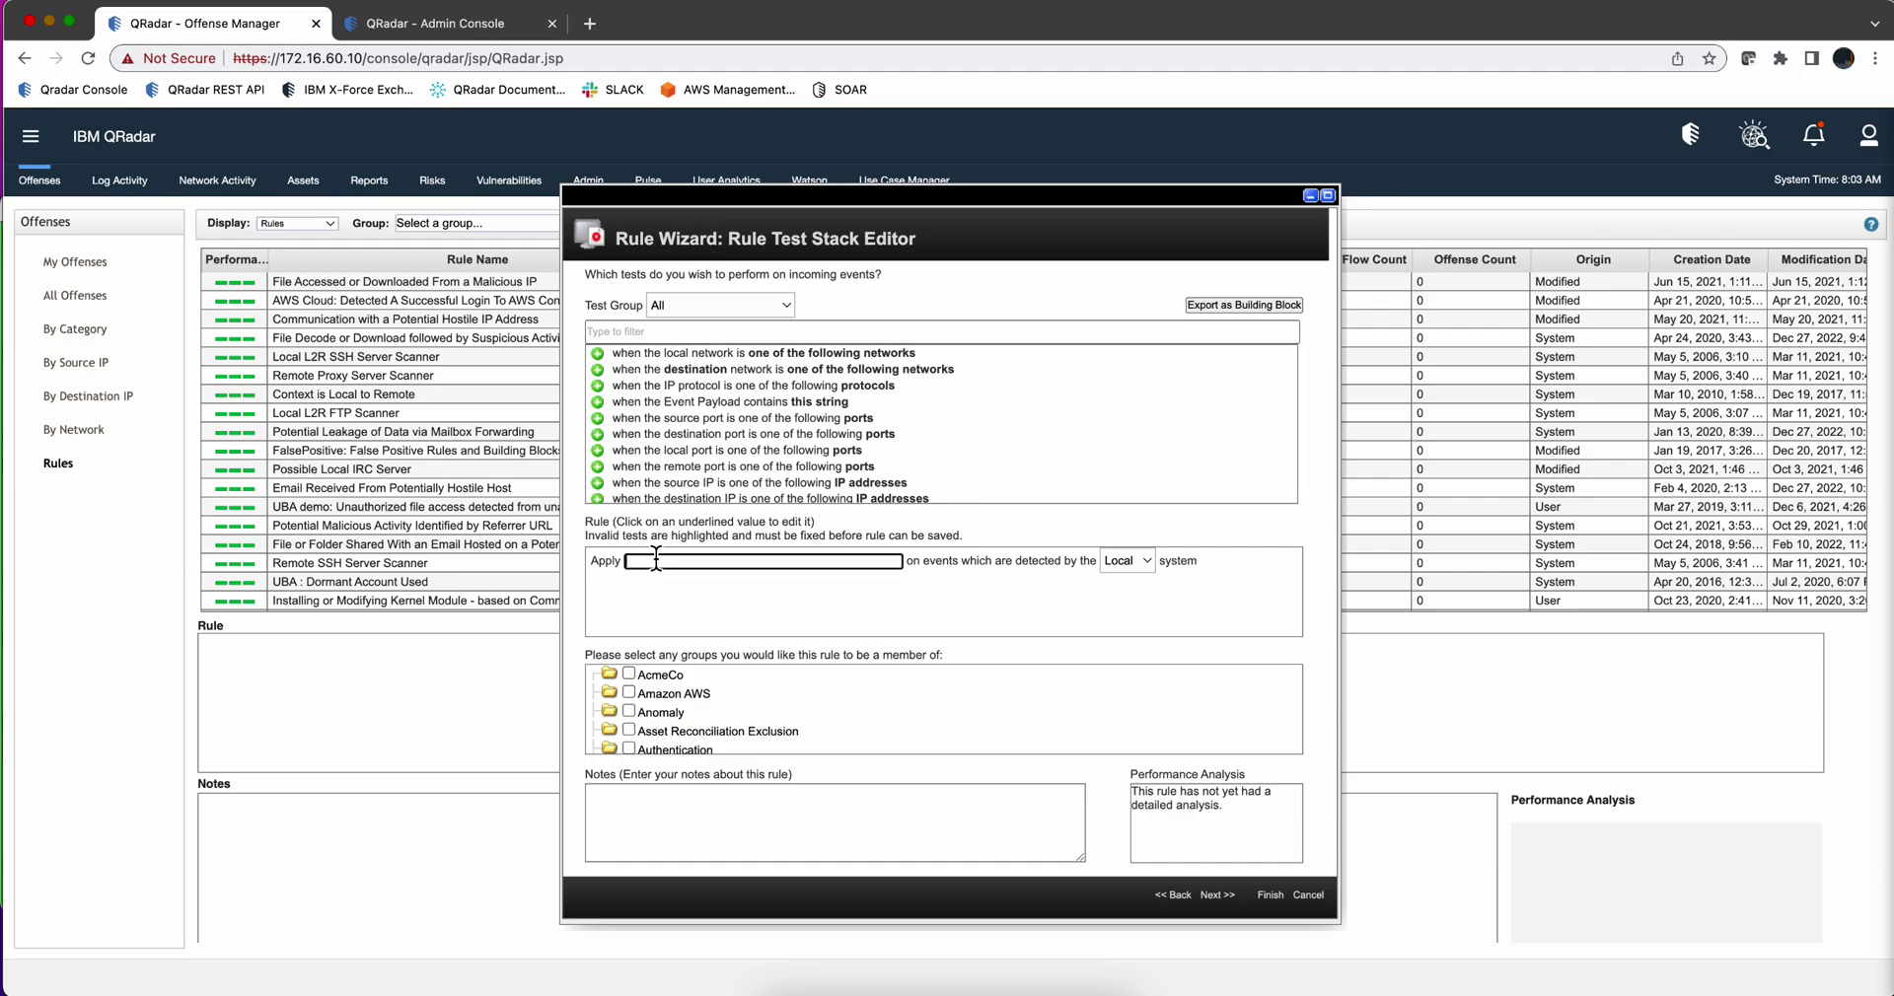
{"action": "type", "text": "Populate Reference Set with Emere"}
{"action": "key", "text": "BackSpace"}
{"action": "type", "text": "gency Access"}
{"action": "right_click", "coordinate": [776, 564]}
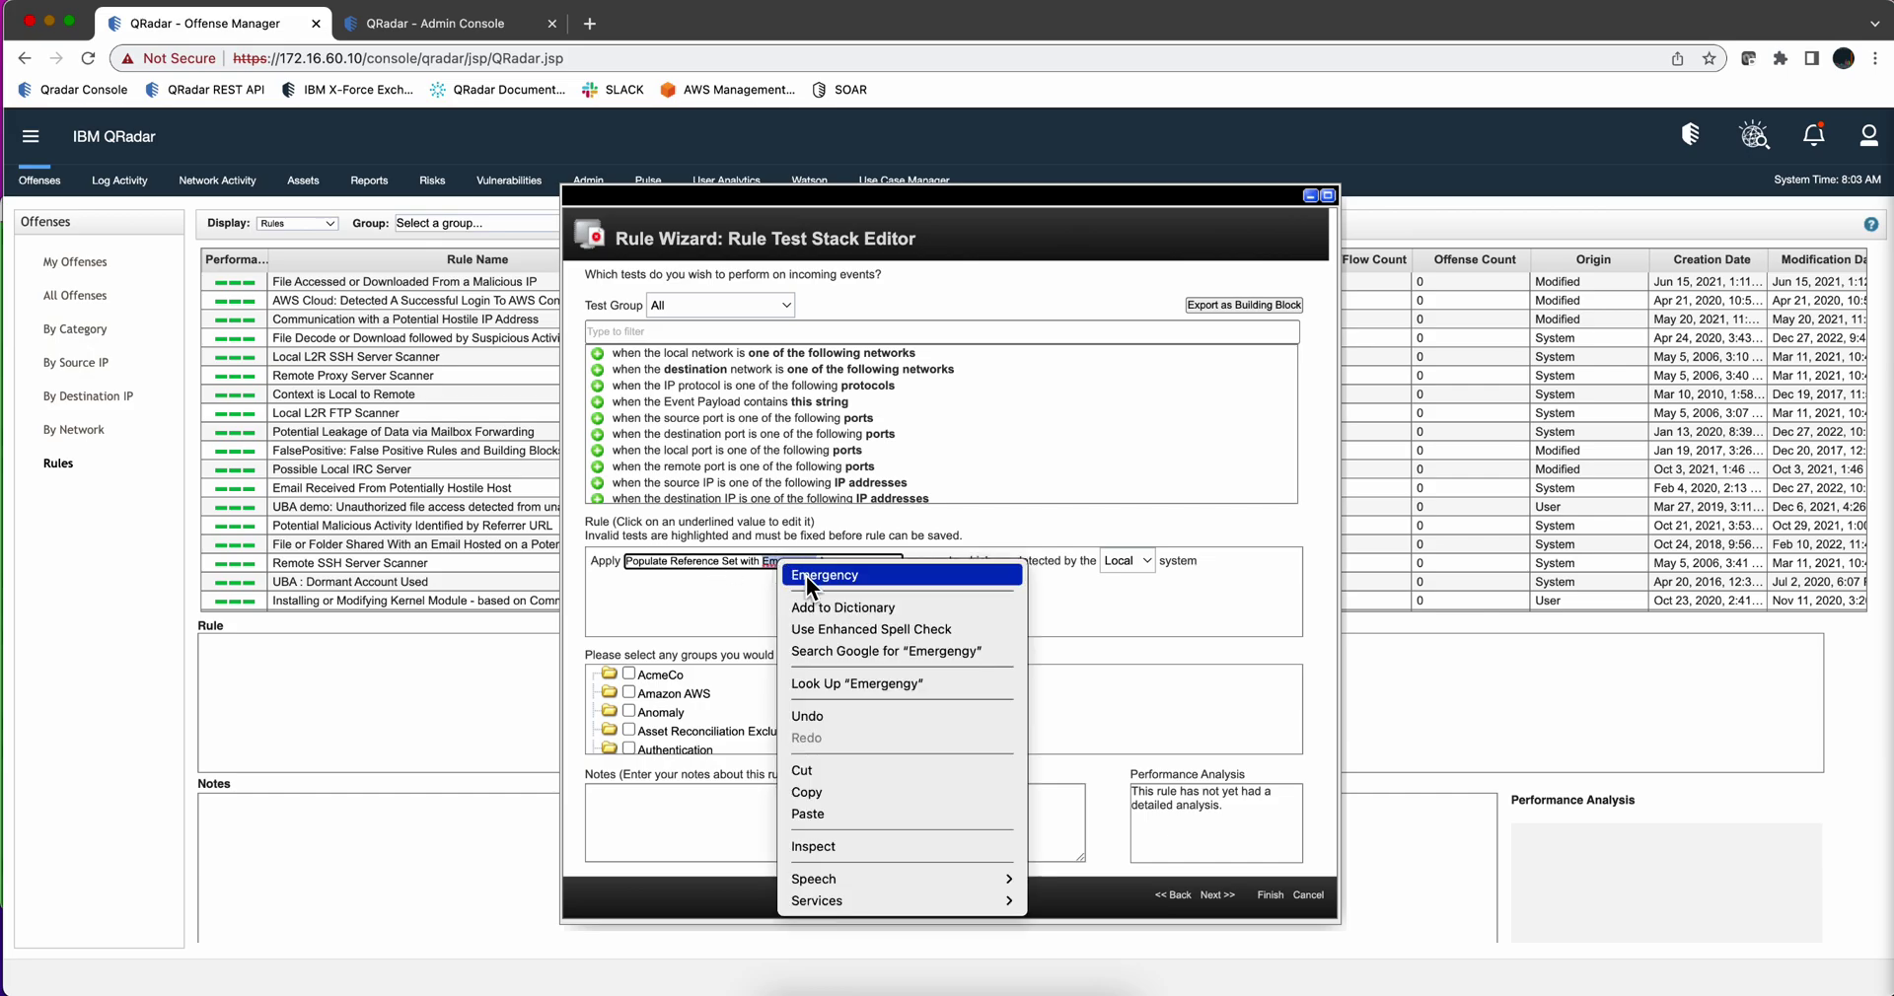
{"action": "left_click", "coordinate": [807, 576]}
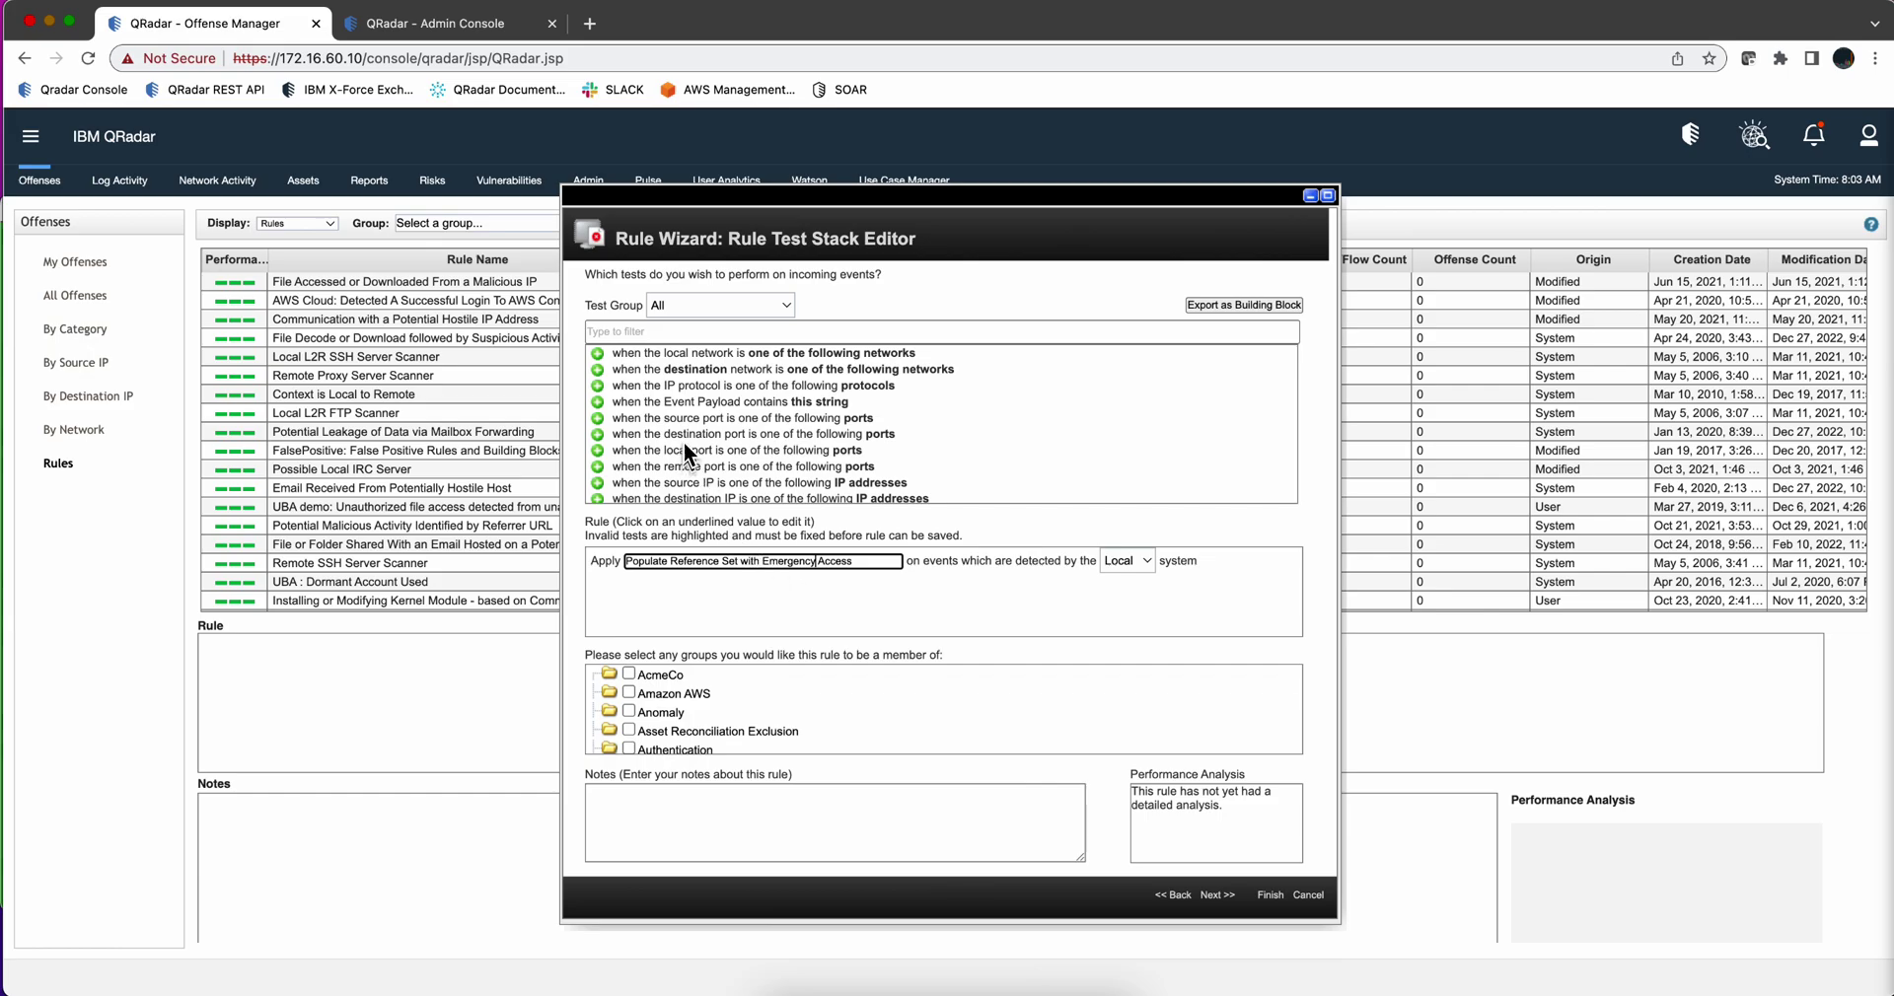
Look up the QID of the User has used Emergency Credentials event in its event mapping details
{"action": "left_click", "coordinate": [646, 332]}
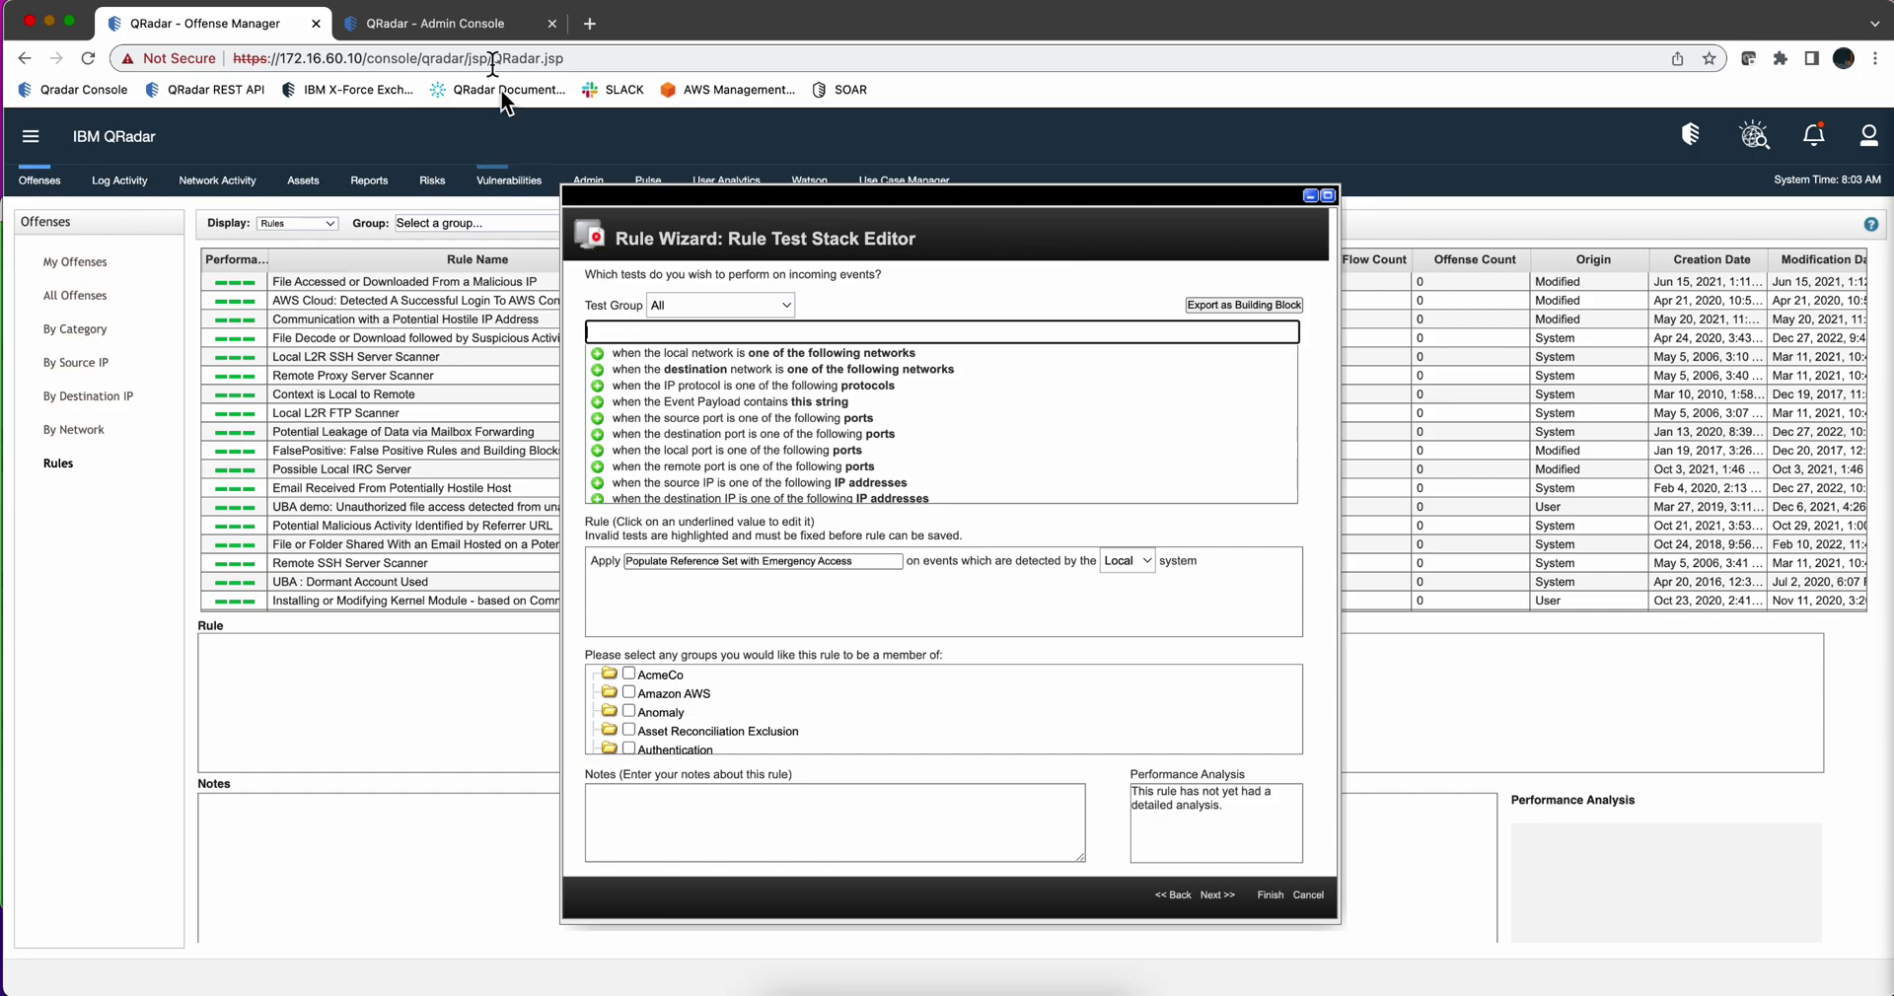
{"action": "left_click", "coordinate": [475, 26]}
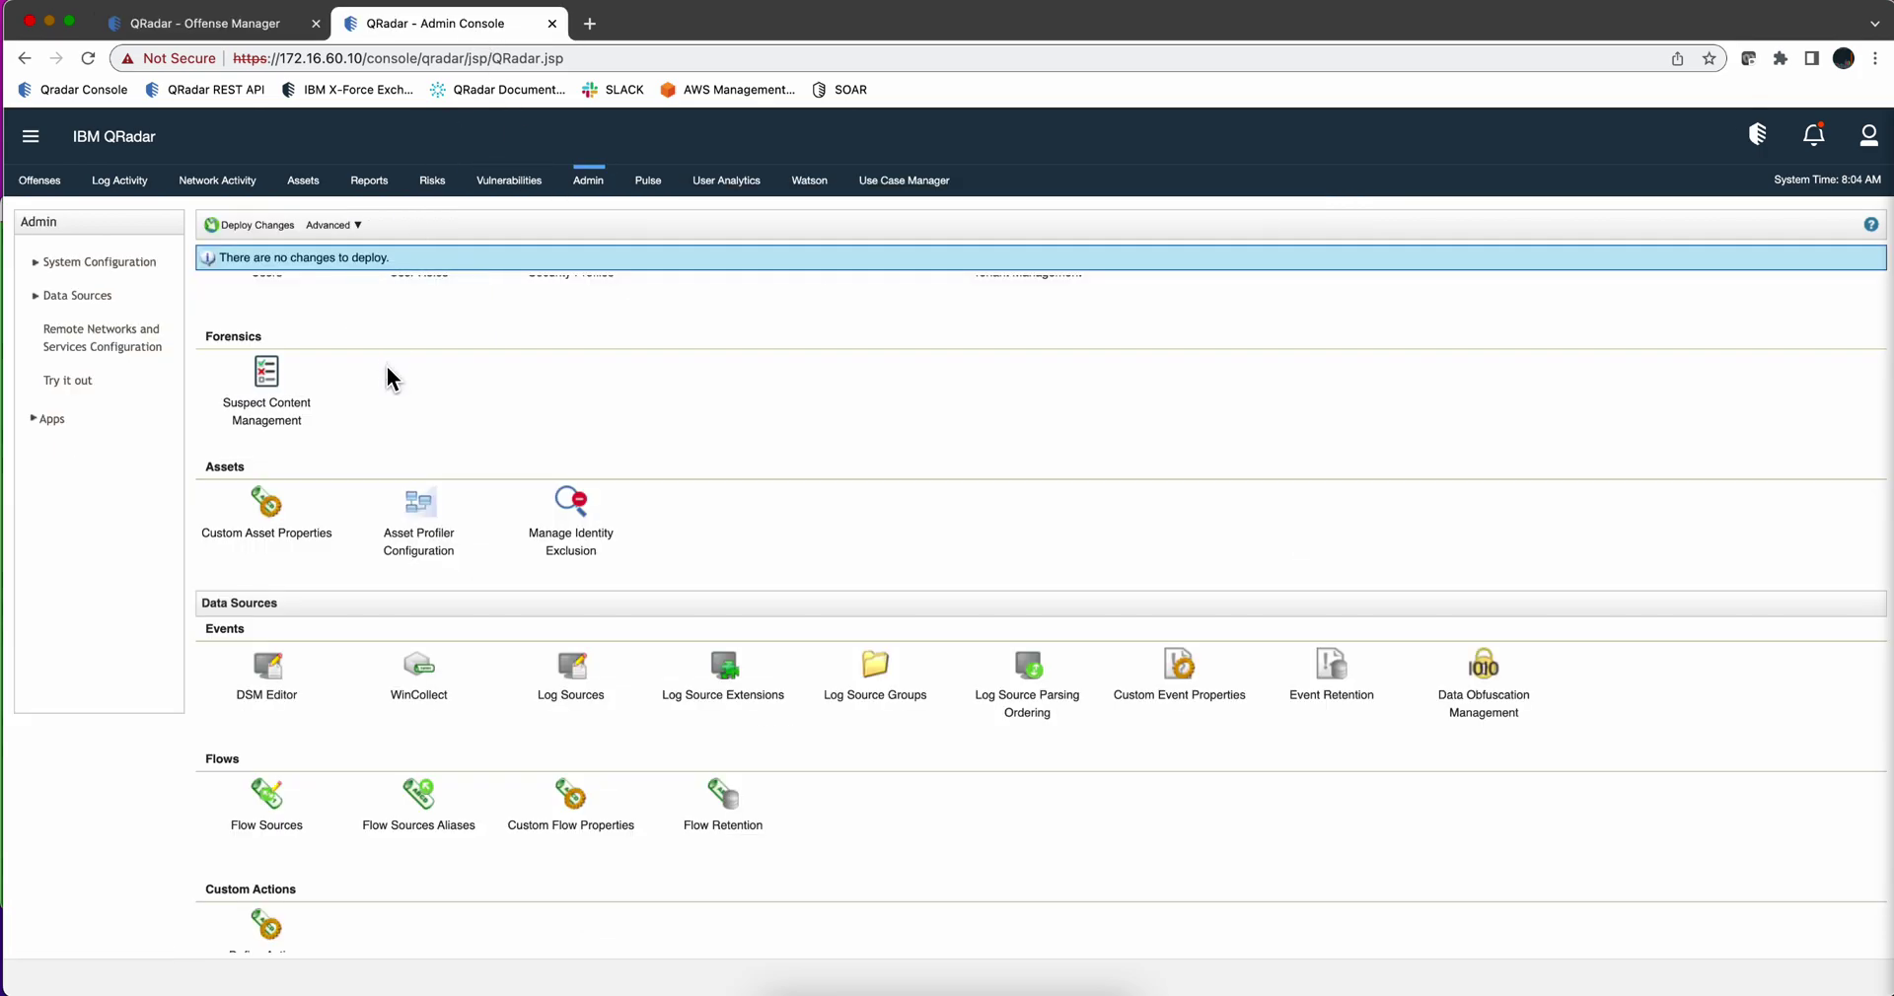
{"action": "left_click", "coordinate": [91, 187]}
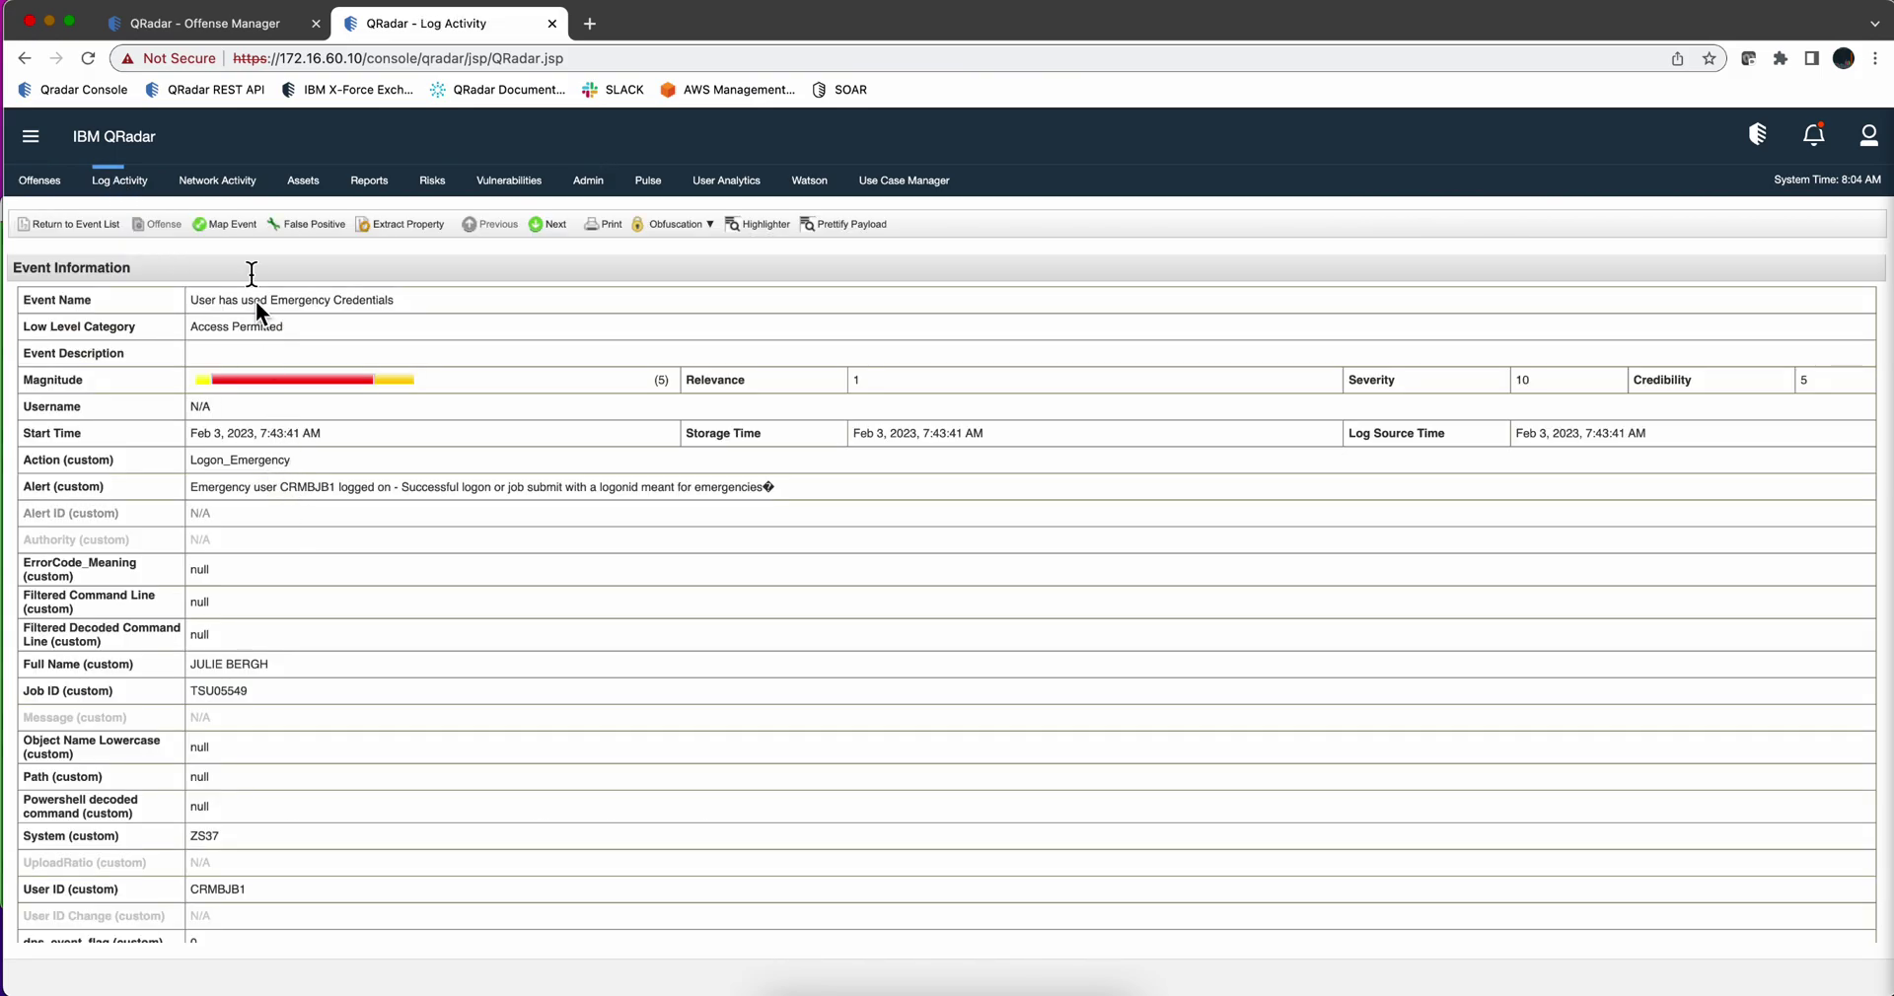
{"action": "left_click", "coordinate": [228, 229]}
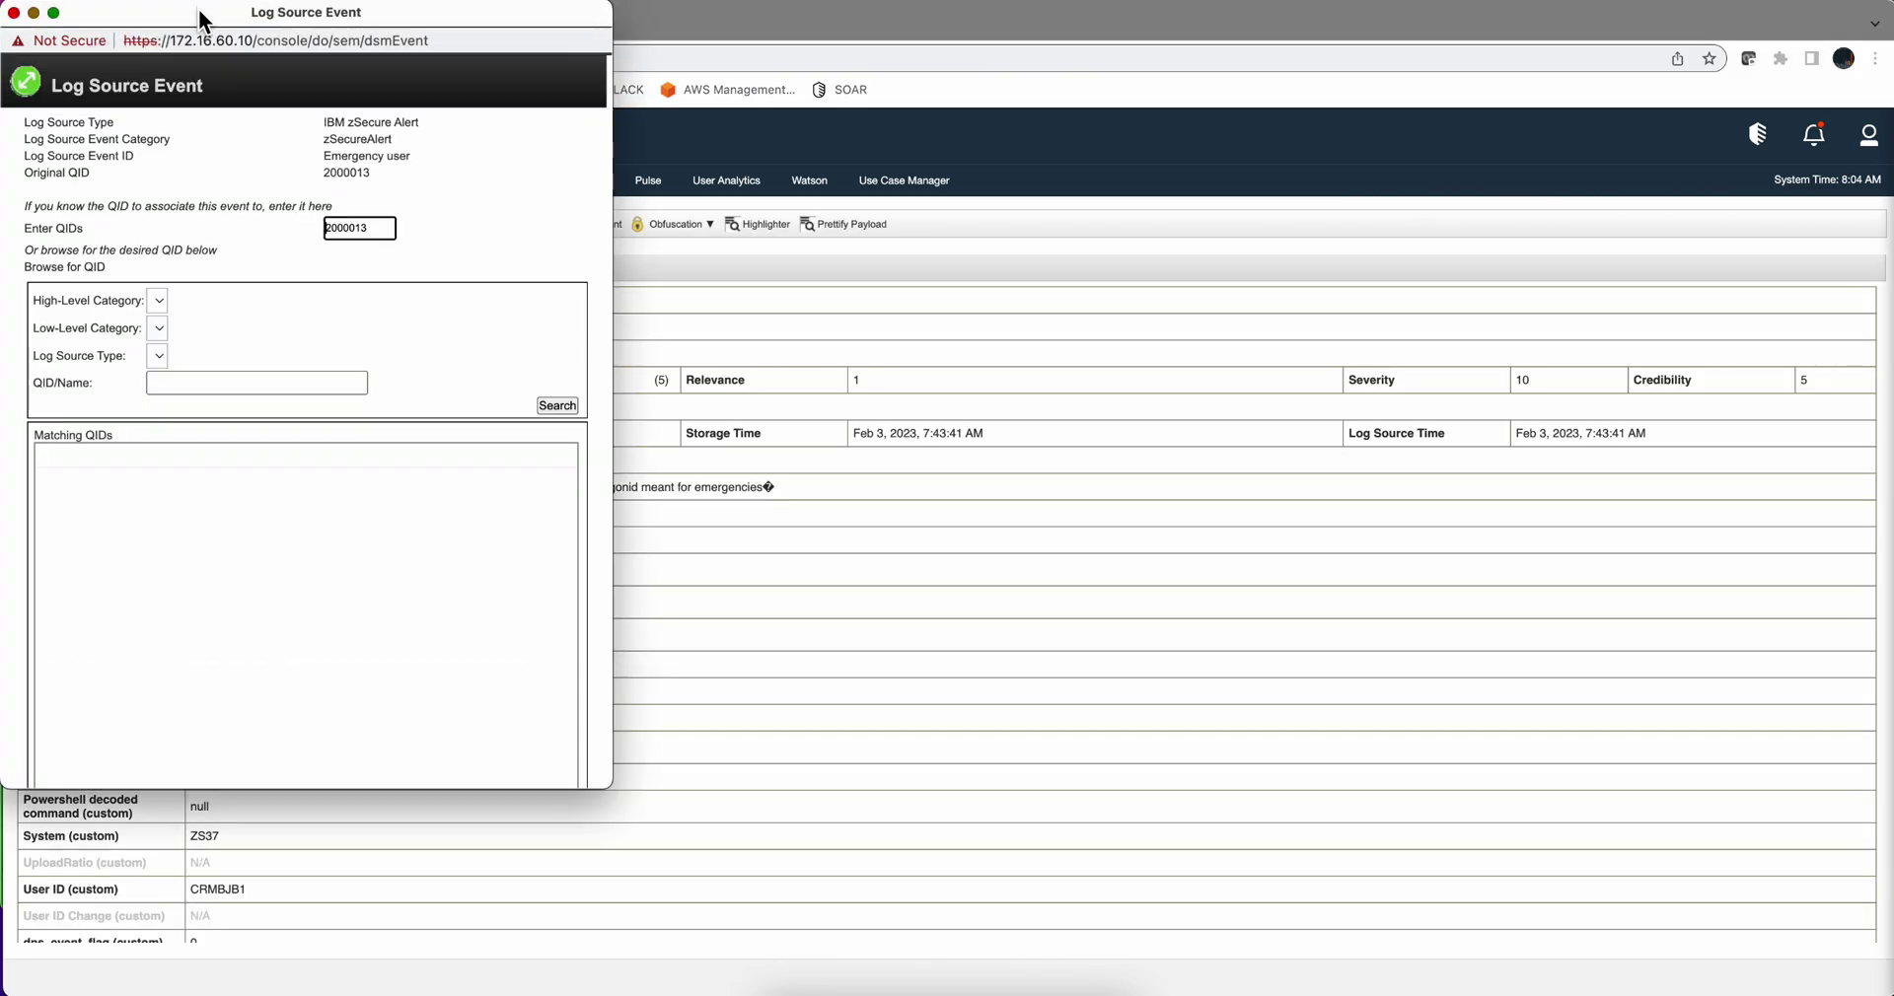
{"action": "left_click_drag", "start_coordinate": [198, 14], "coordinate": [351, 141]}
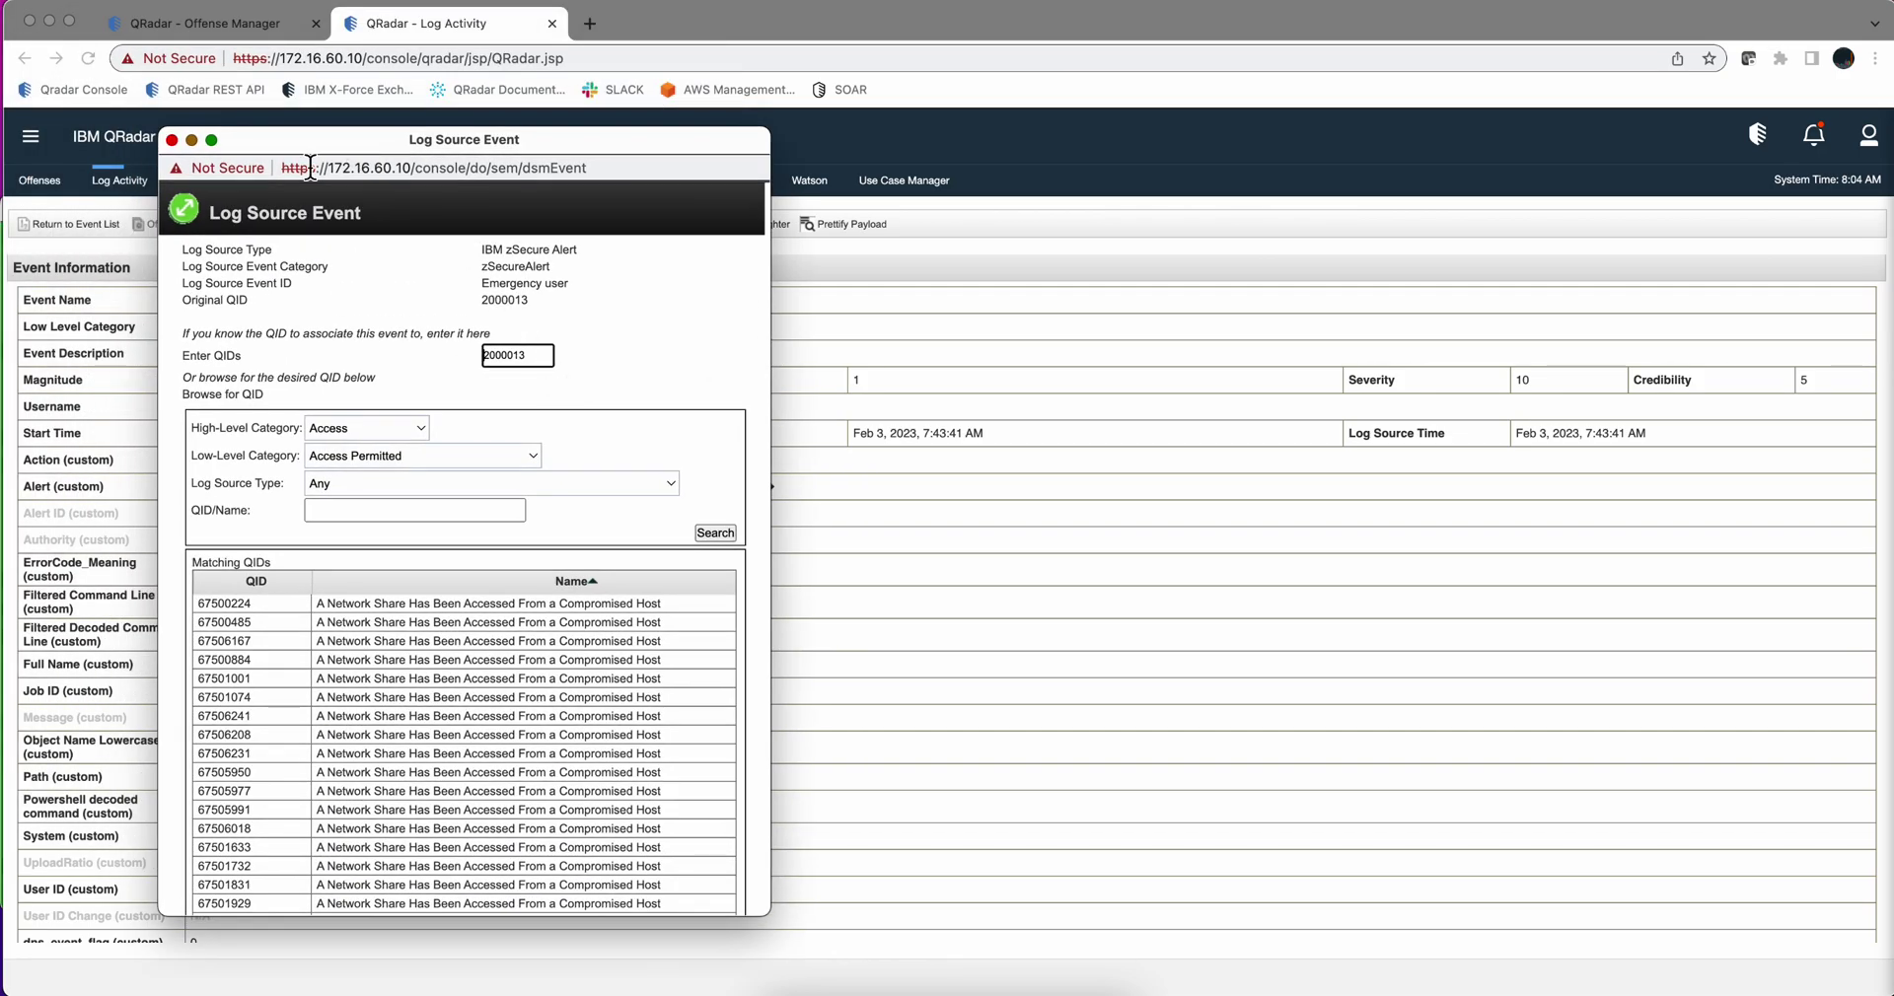
{"action": "left_click", "coordinate": [168, 136]}
Add the test "when the event QID is one of the following QIDs" to the emergency access rule in the Rule Wizard
{"action": "left_click", "coordinate": [227, 25]}
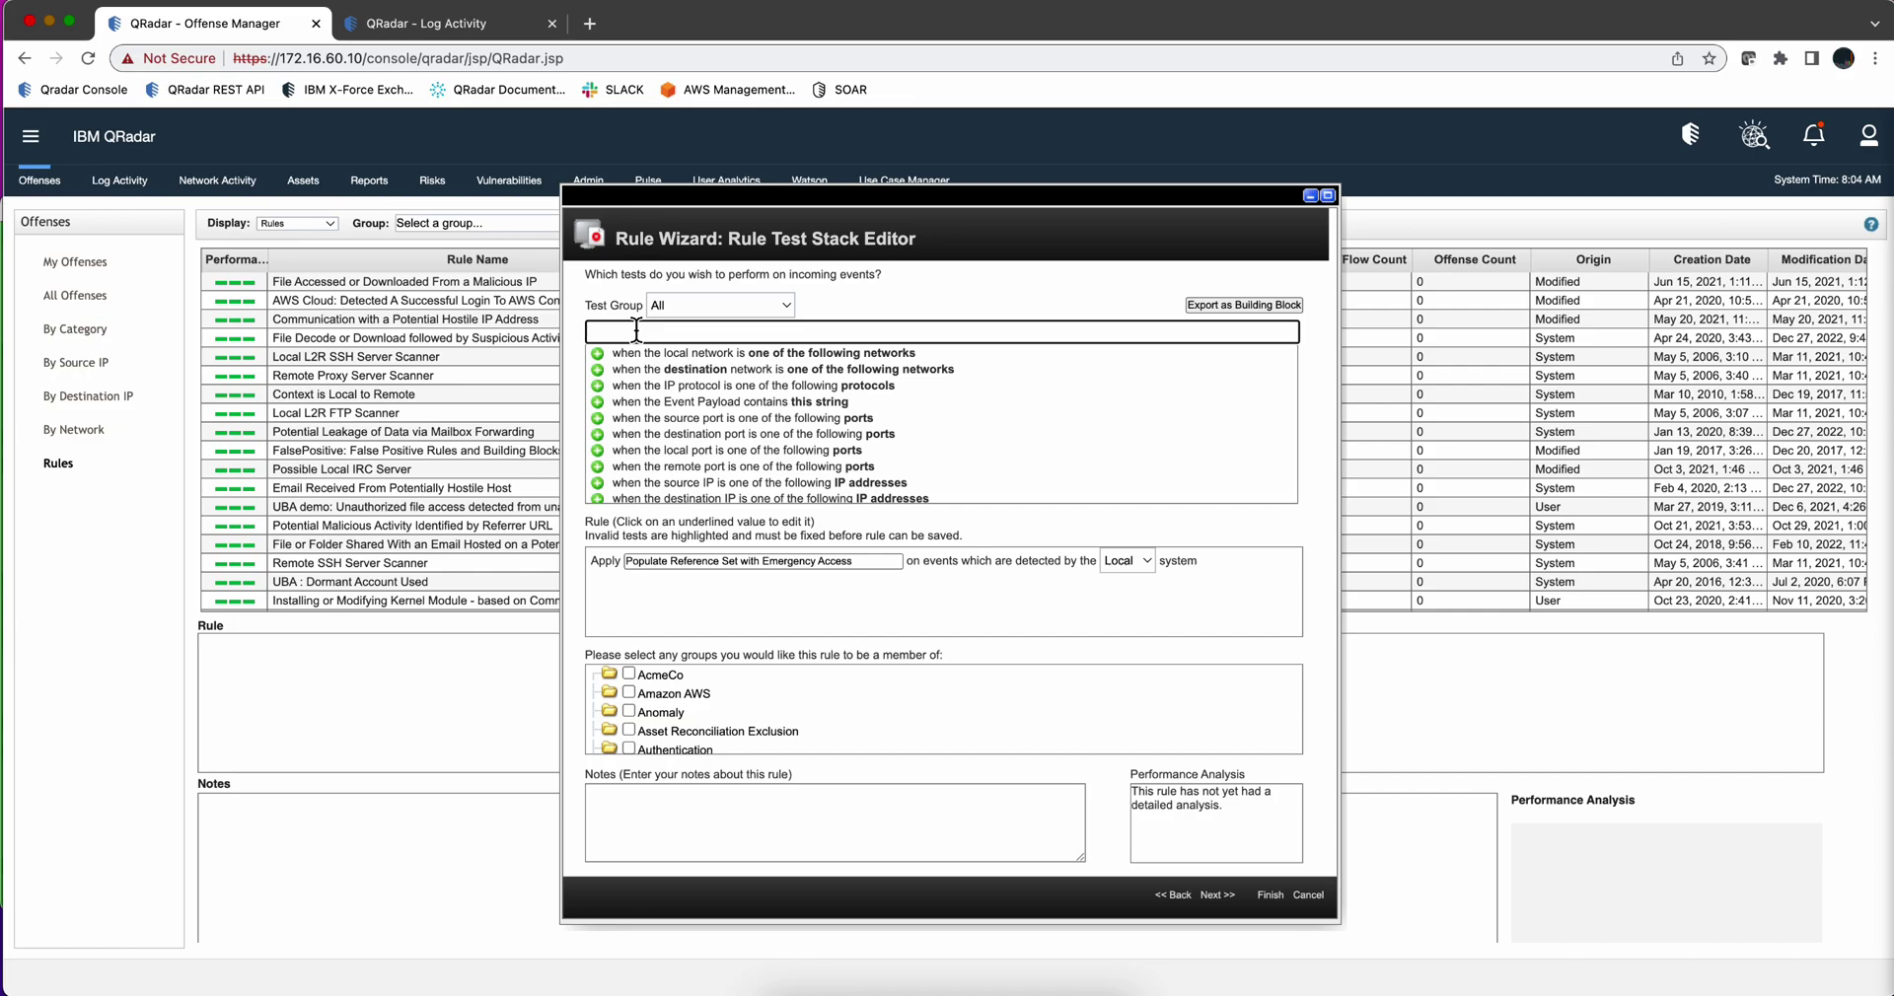
{"action": "type", "text": "qid"}
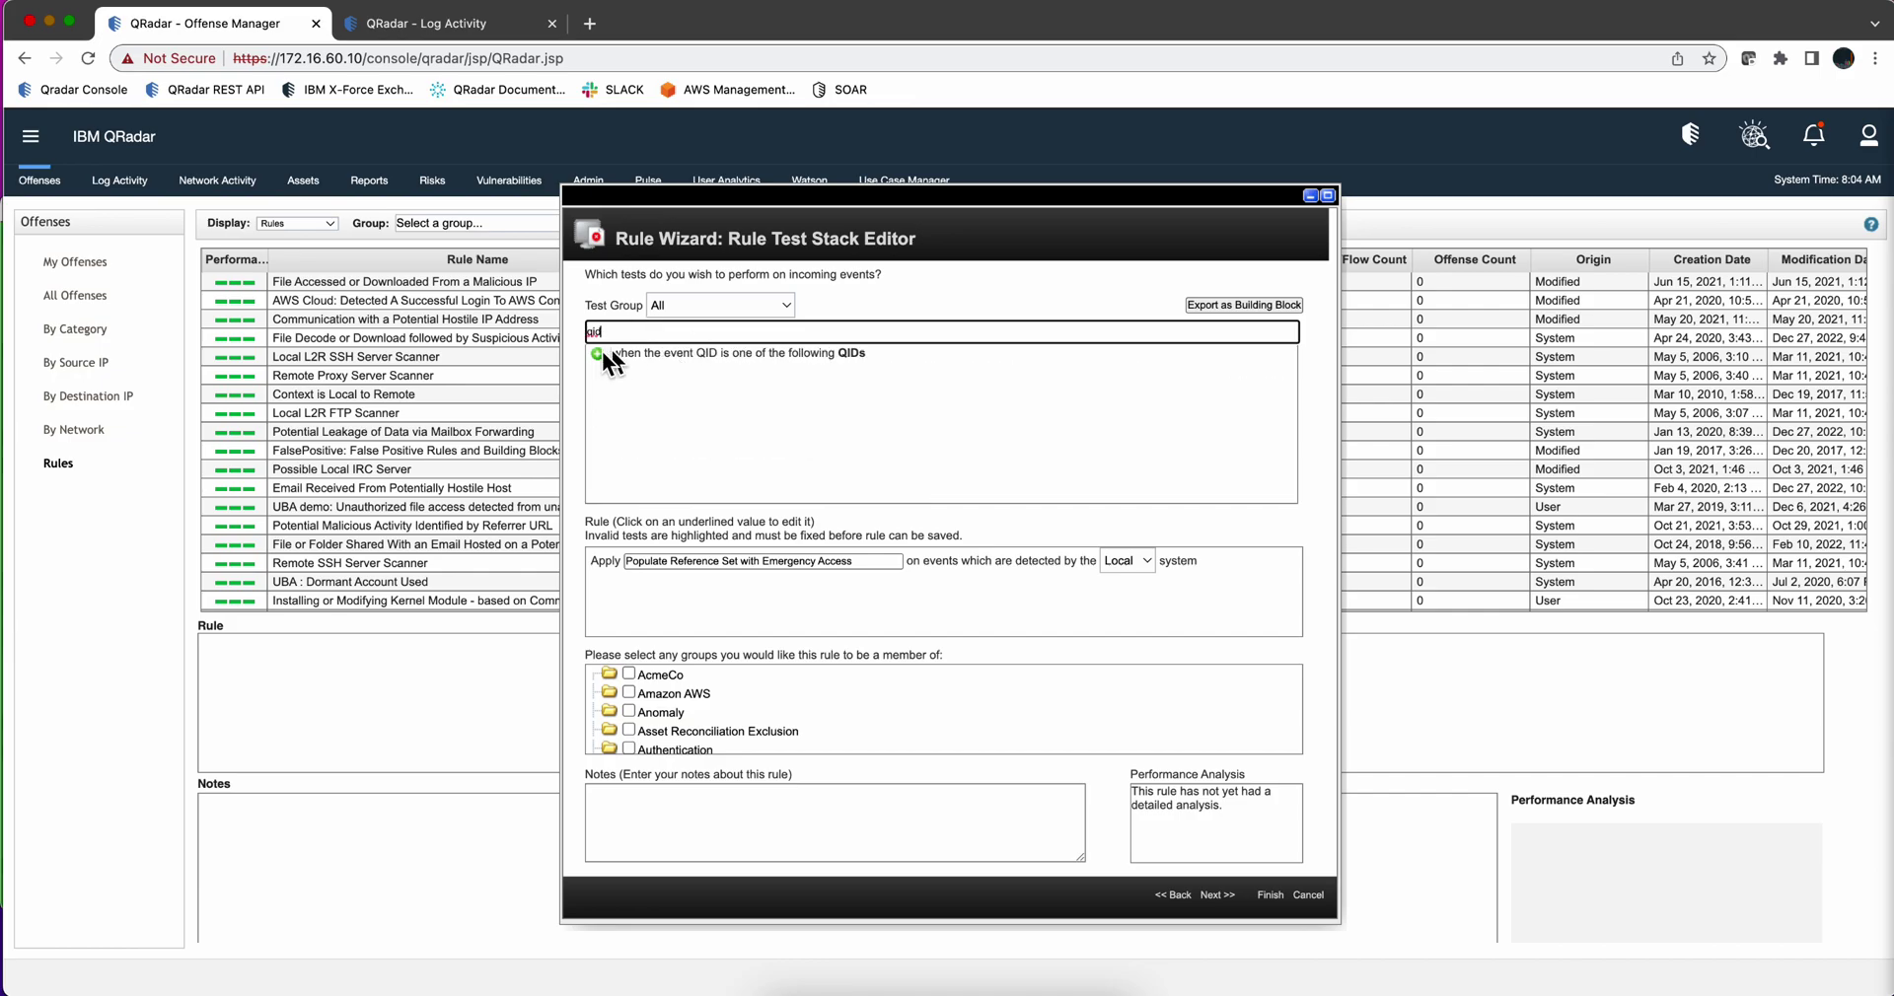
{"action": "left_click", "coordinate": [597, 355]}
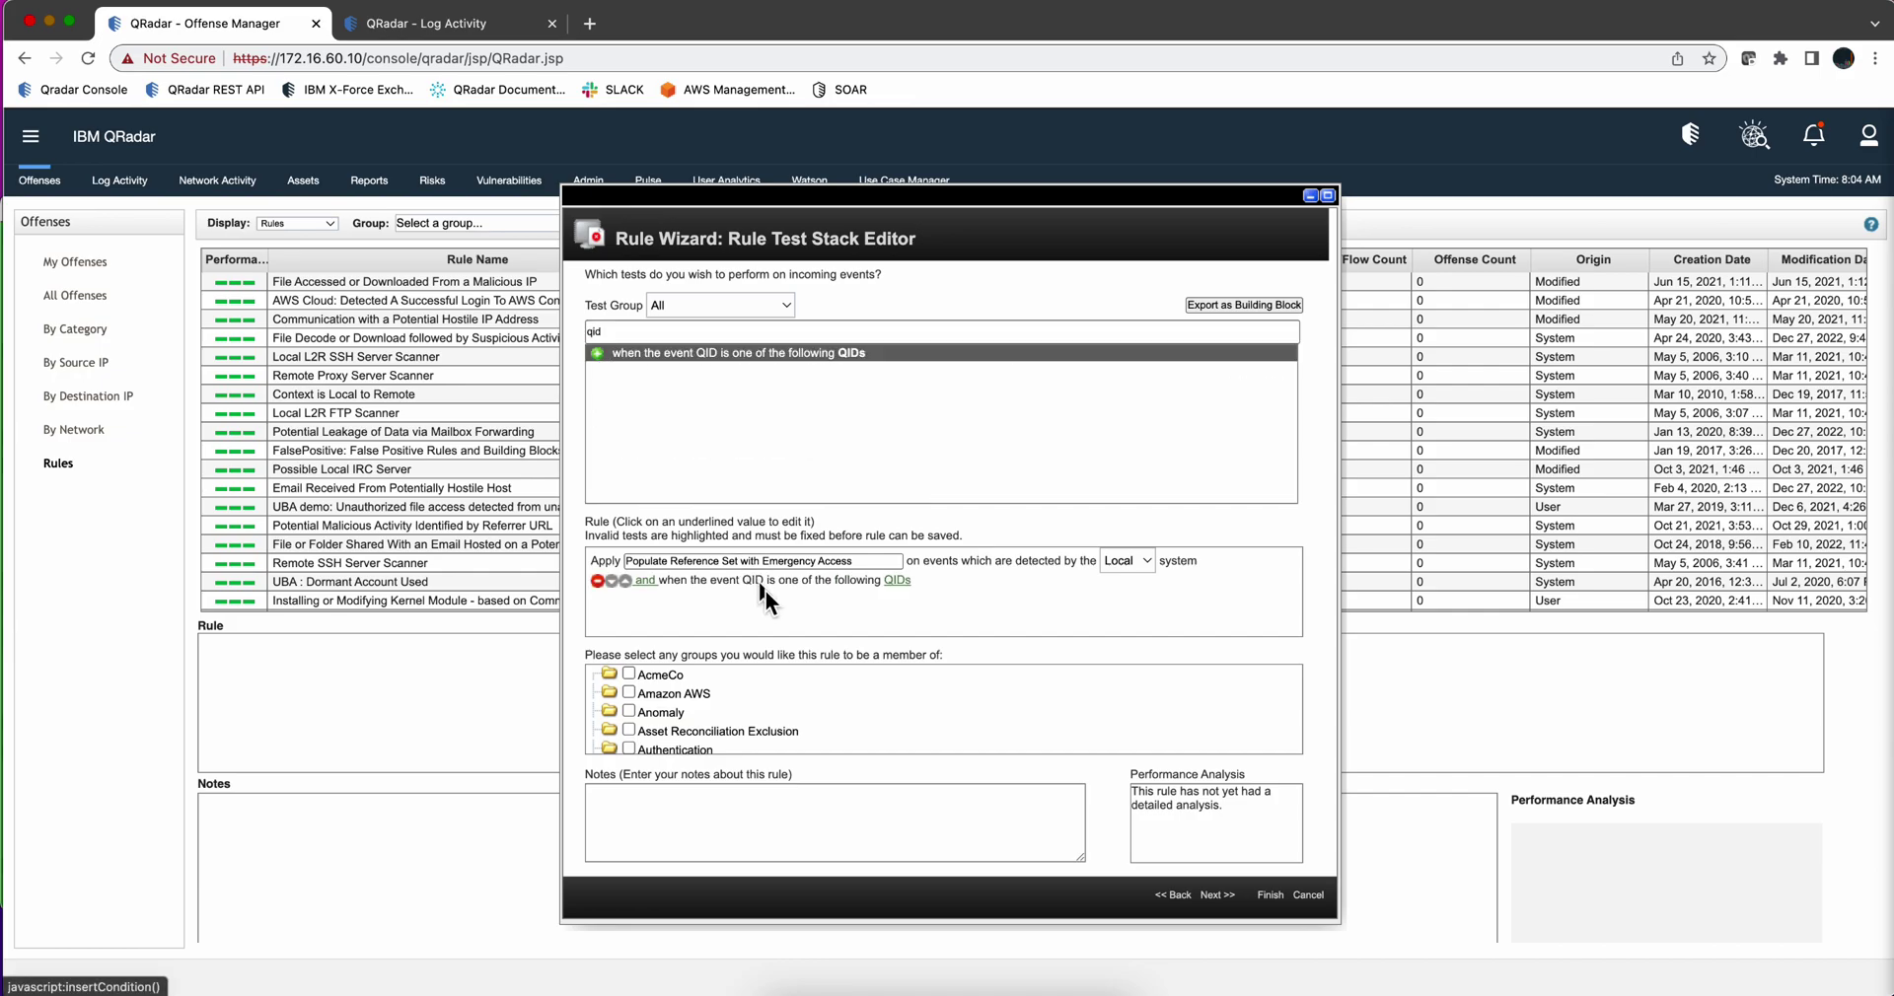
Search for QID 2000013 in the test's QID selection and add User has used Emergency Credentials to the selected items
{"action": "left_click", "coordinate": [896, 581]}
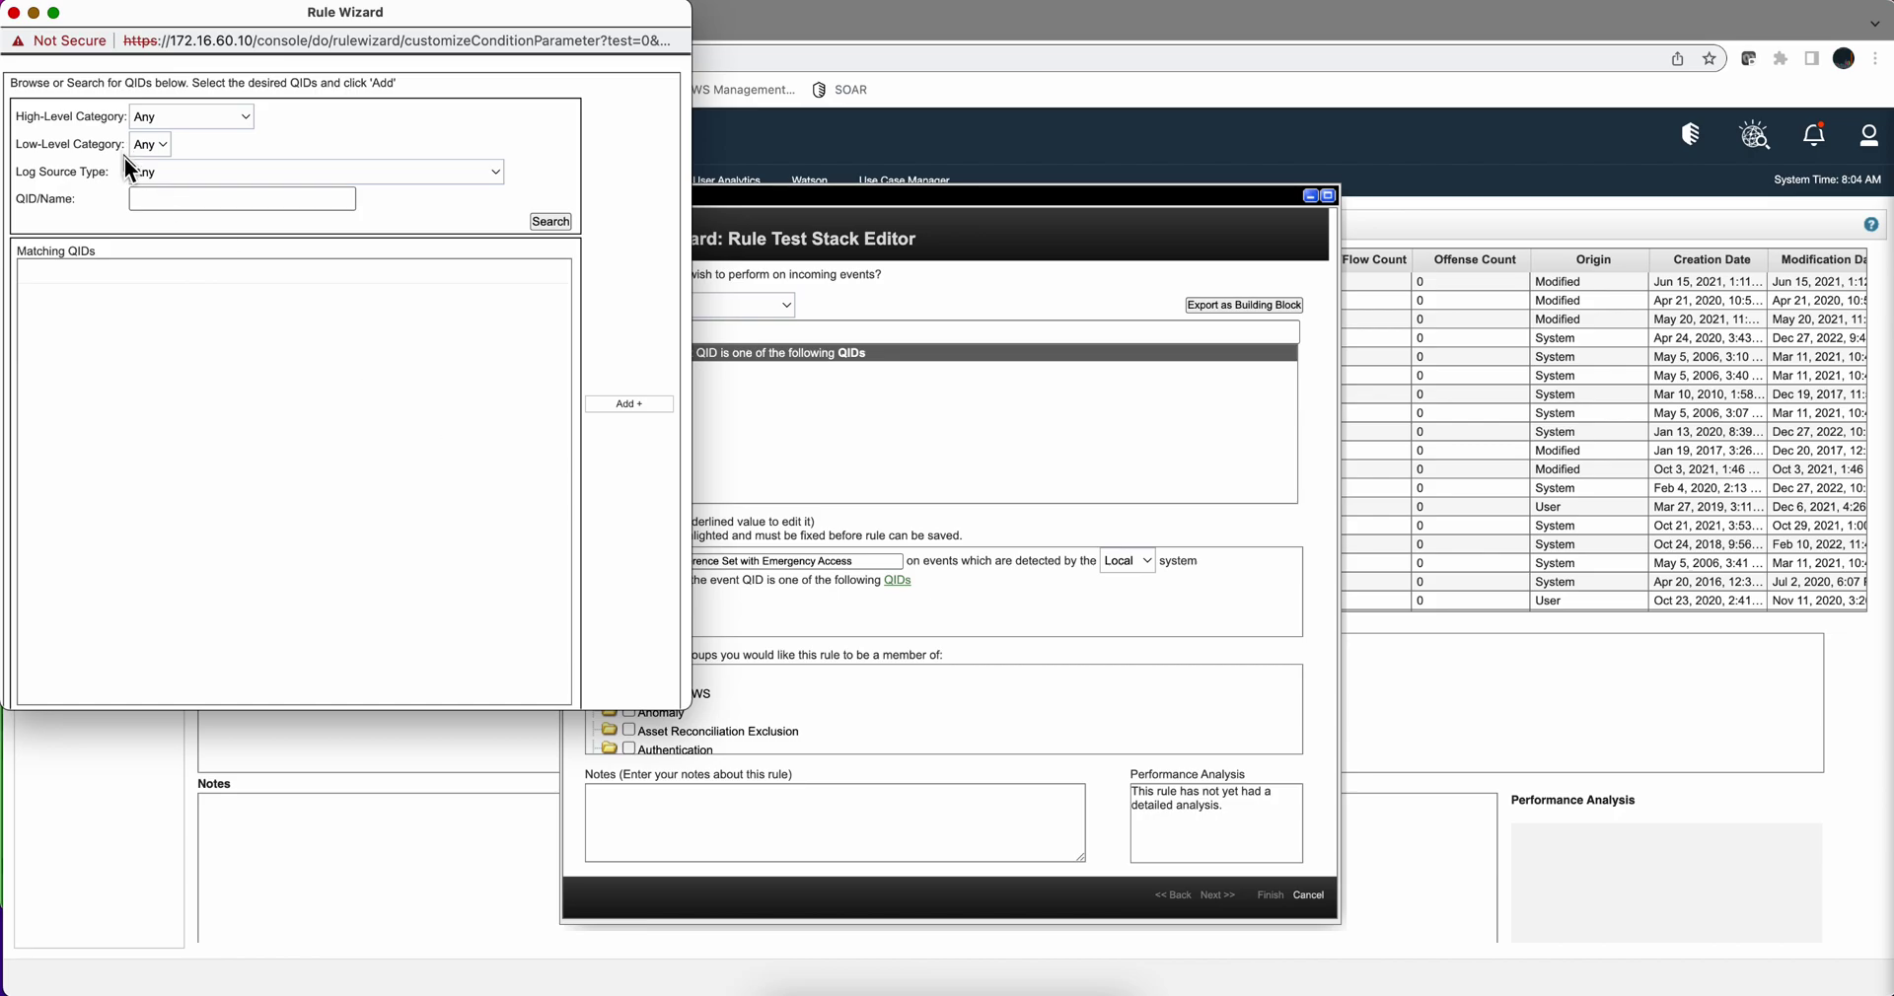
{"action": "left_click", "coordinate": [229, 198]}
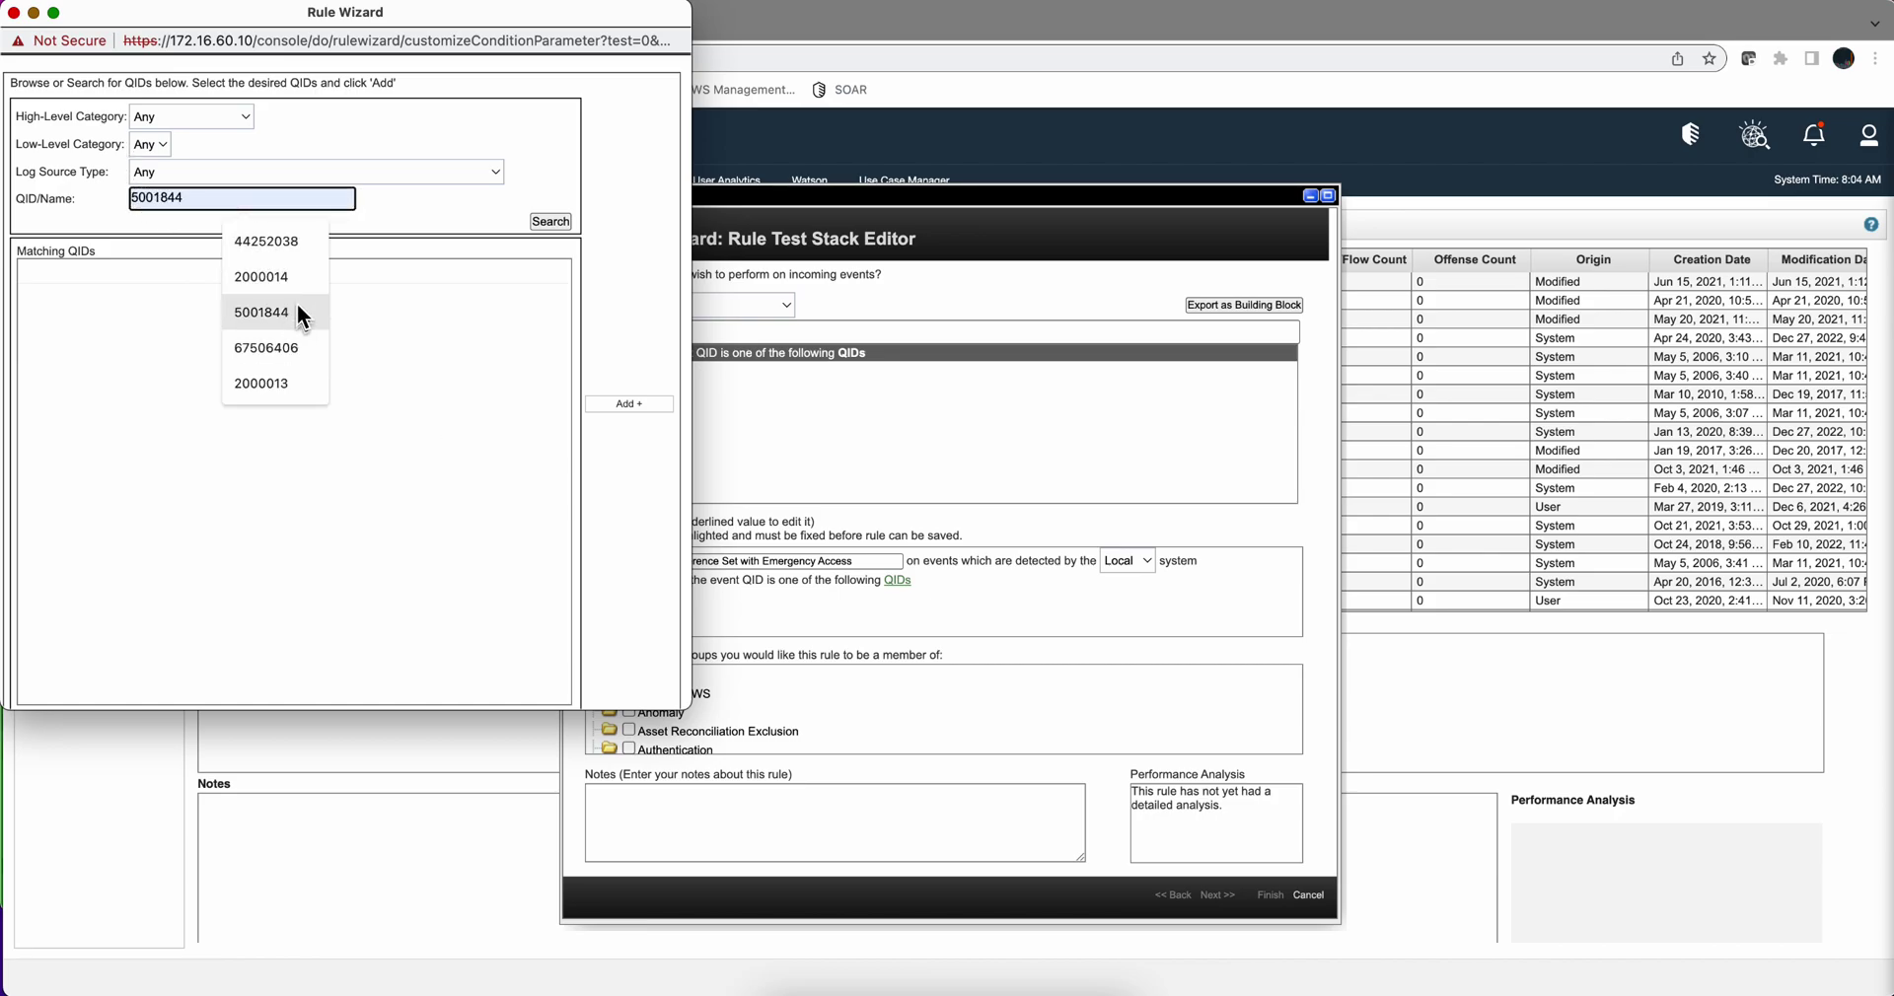
{"action": "left_click", "coordinate": [263, 381]}
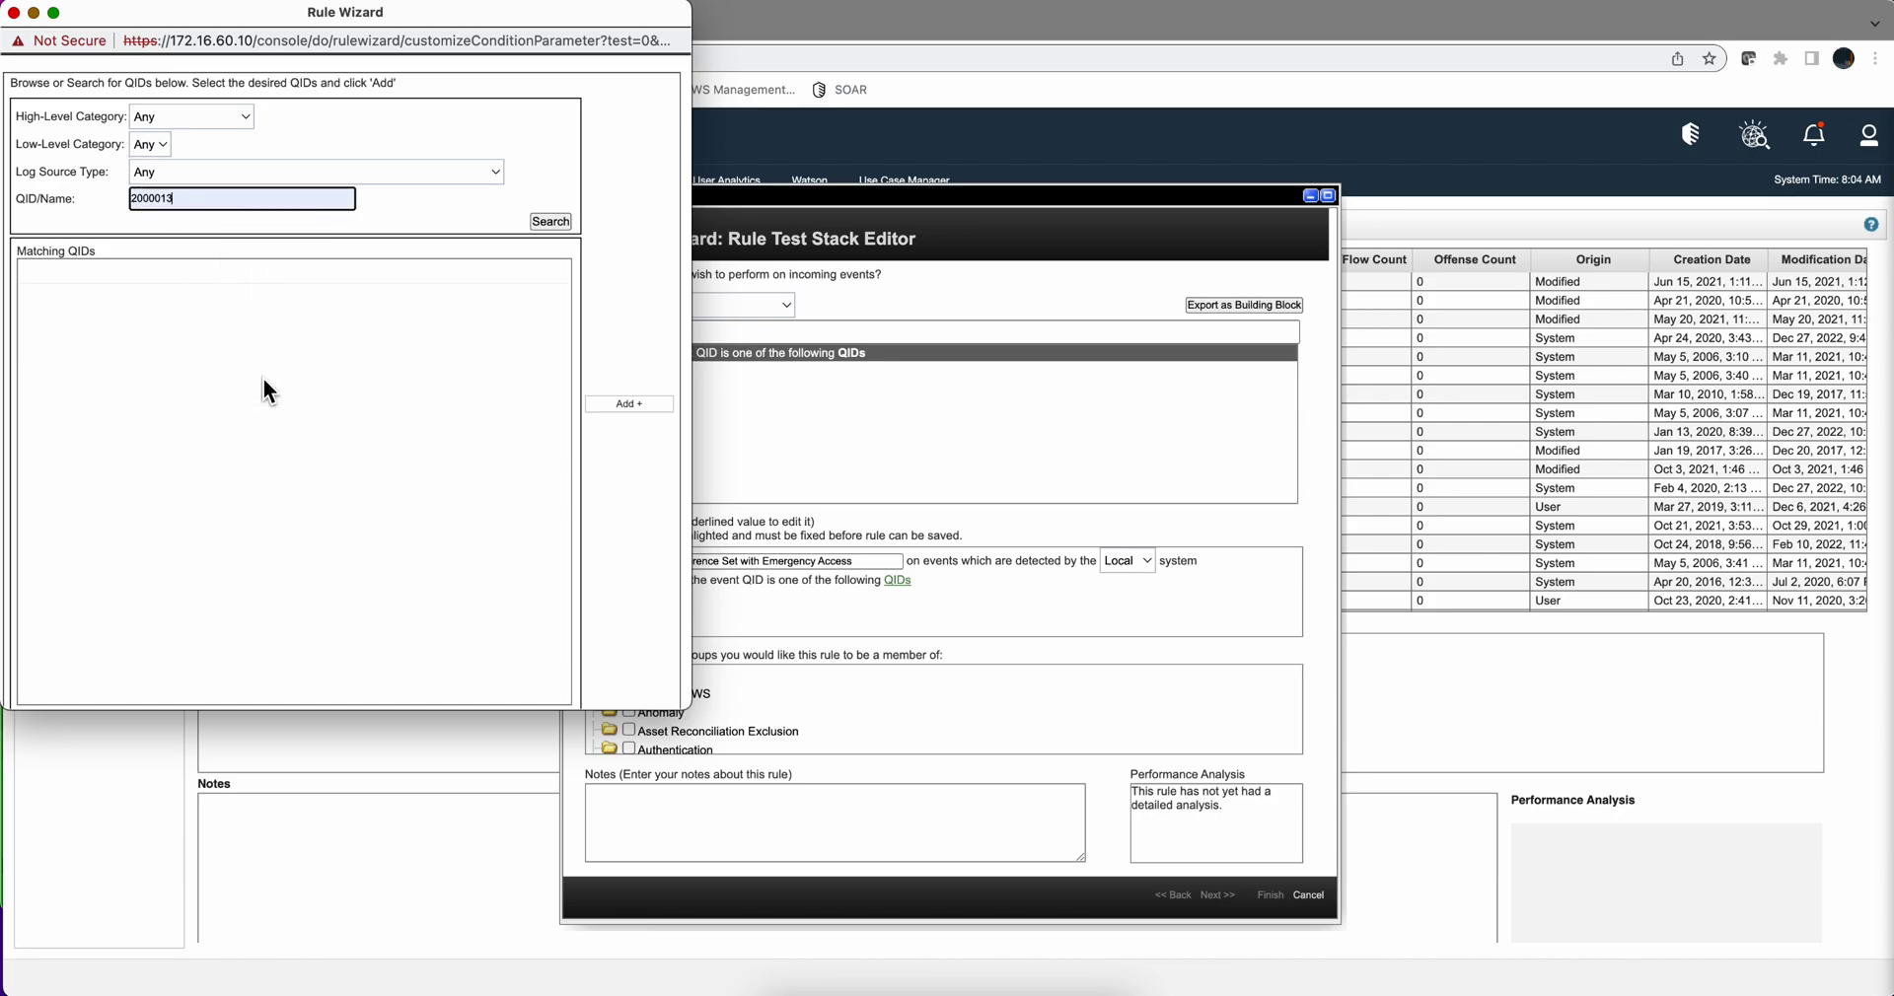
{"action": "left_click", "coordinate": [550, 222]}
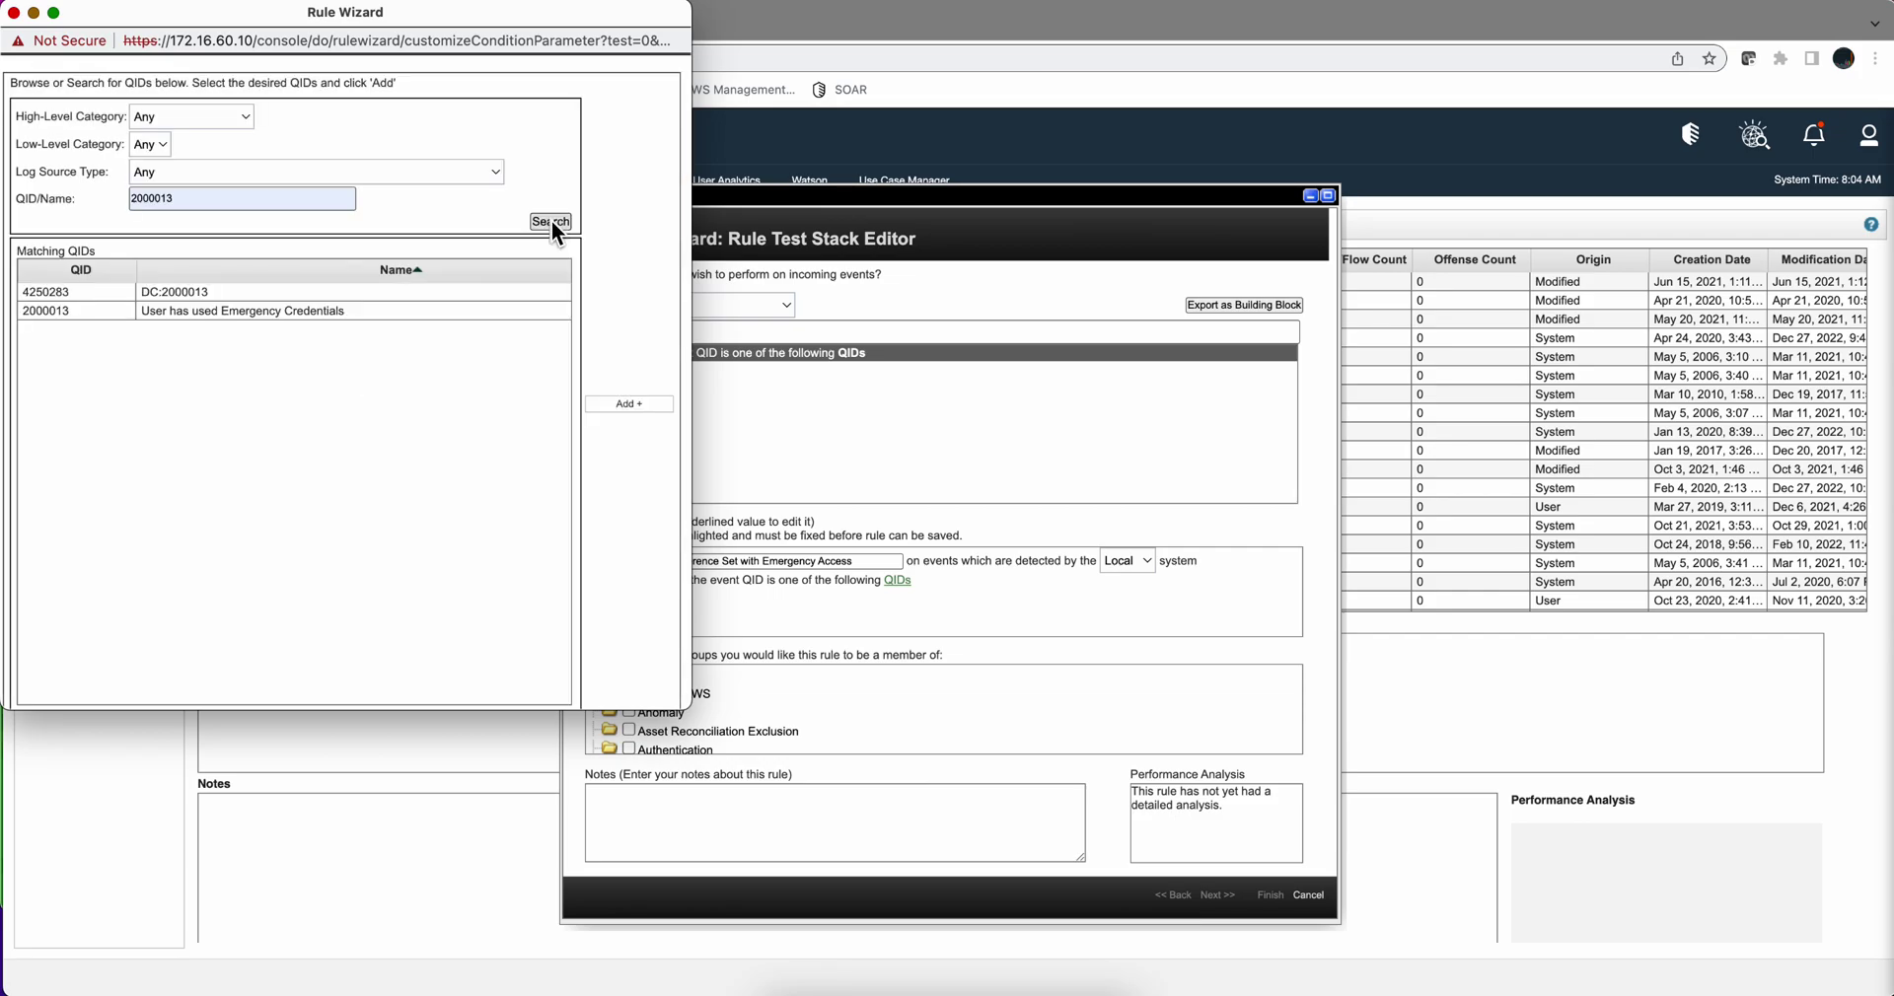
{"action": "left_click", "coordinate": [102, 311]}
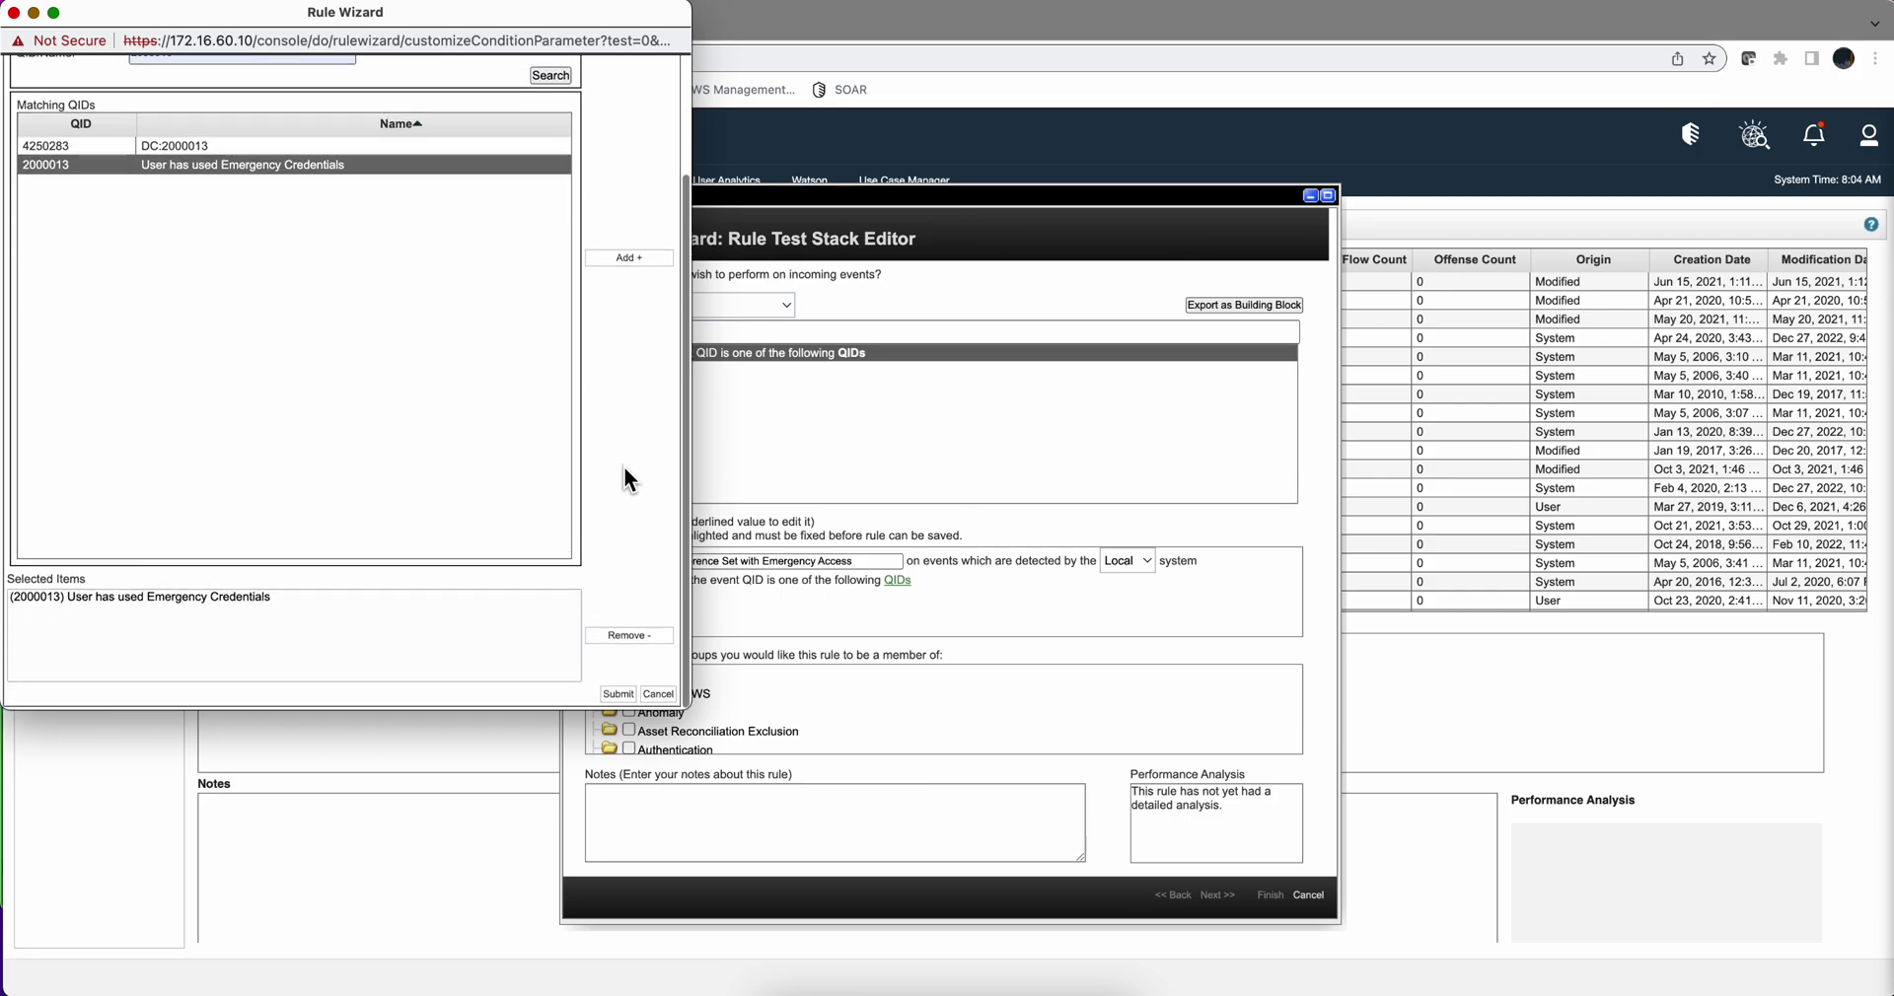
Add QID 2000014, System authority granted, to the selected items and submit the QID selection
{"action": "scroll", "coordinate": [604, 532], "scroll_direction": "up", "scroll_amount": 3}
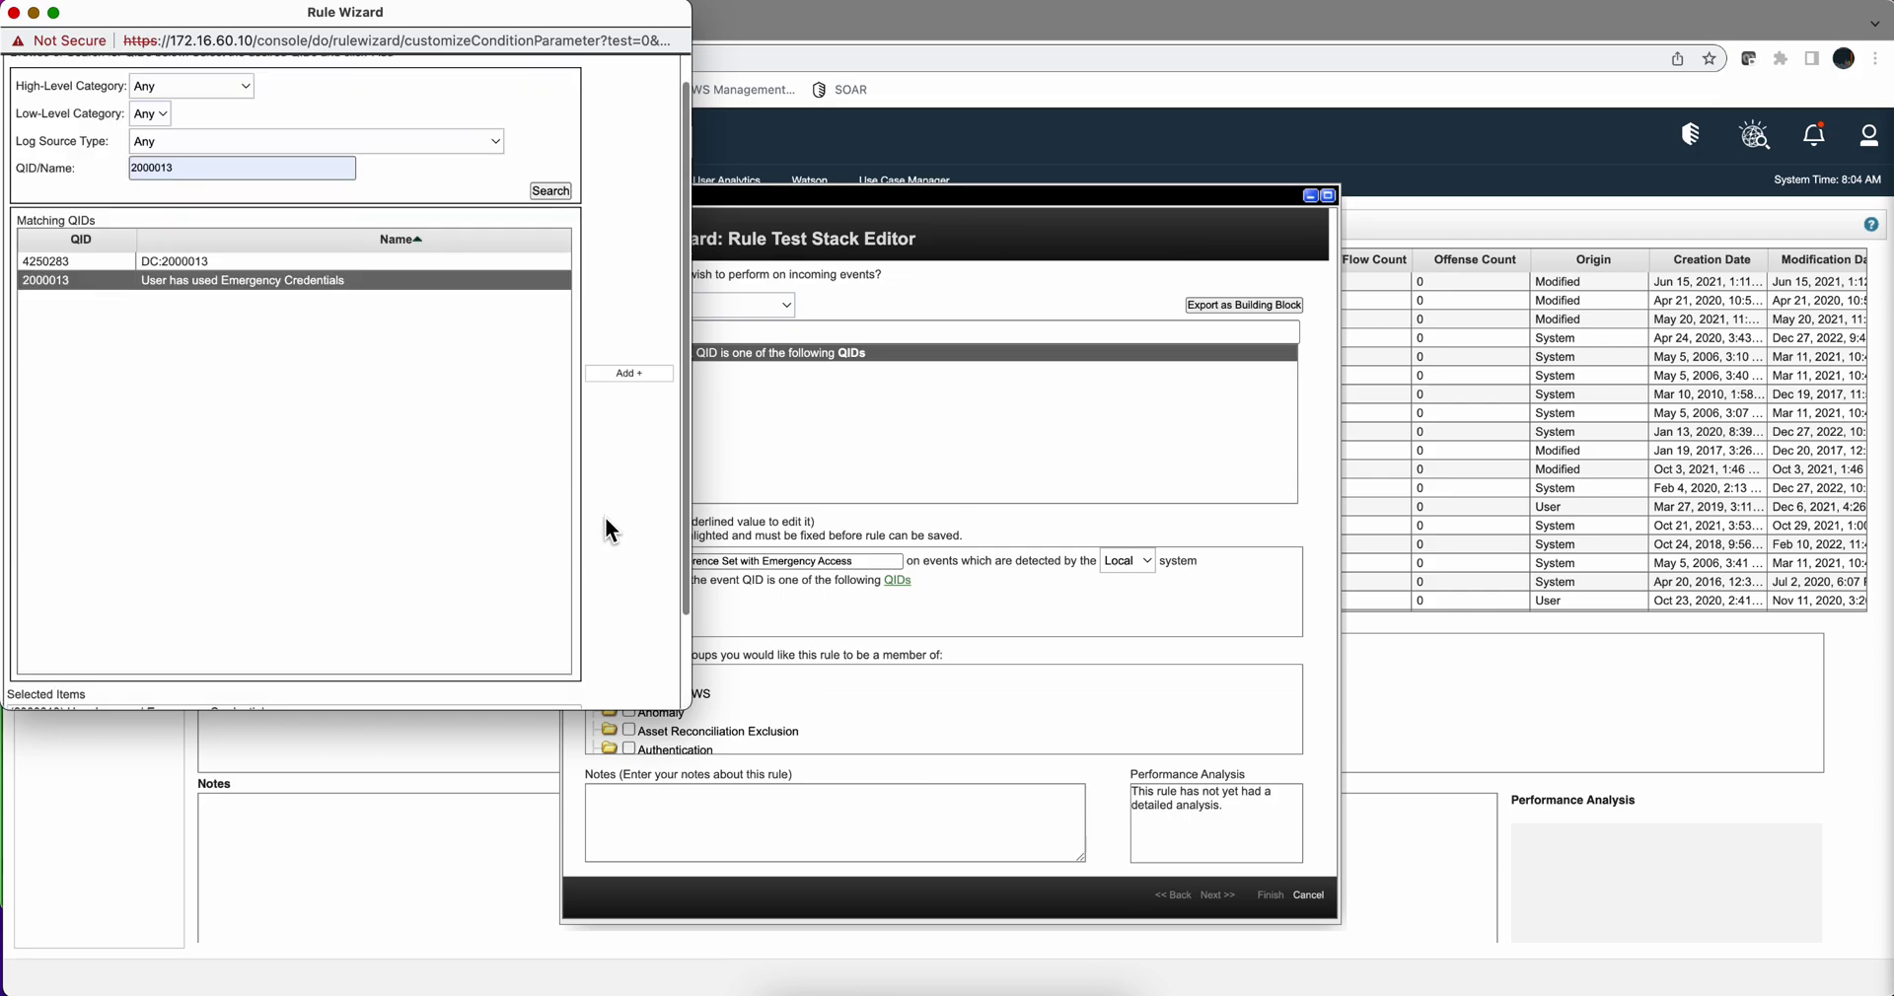
{"action": "left_click", "coordinate": [184, 198]}
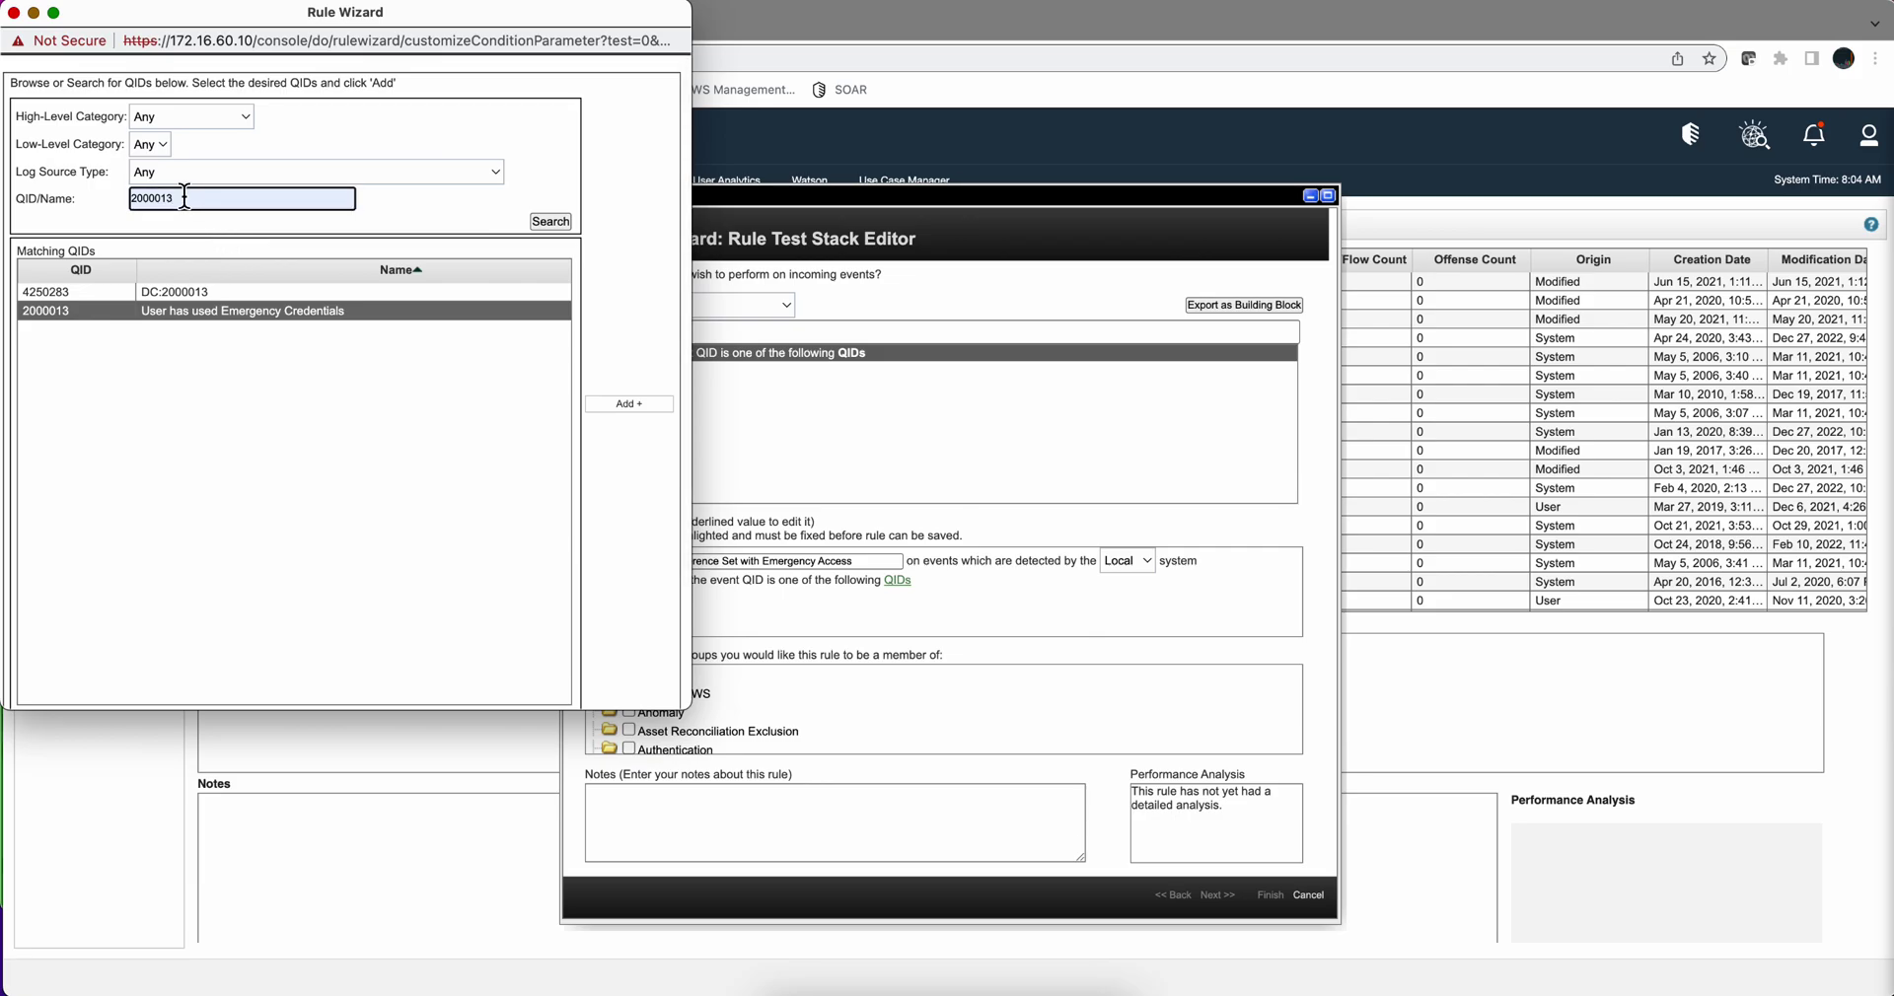
{"action": "key", "text": "BackSpace"}
{"action": "type", "text": "4"}
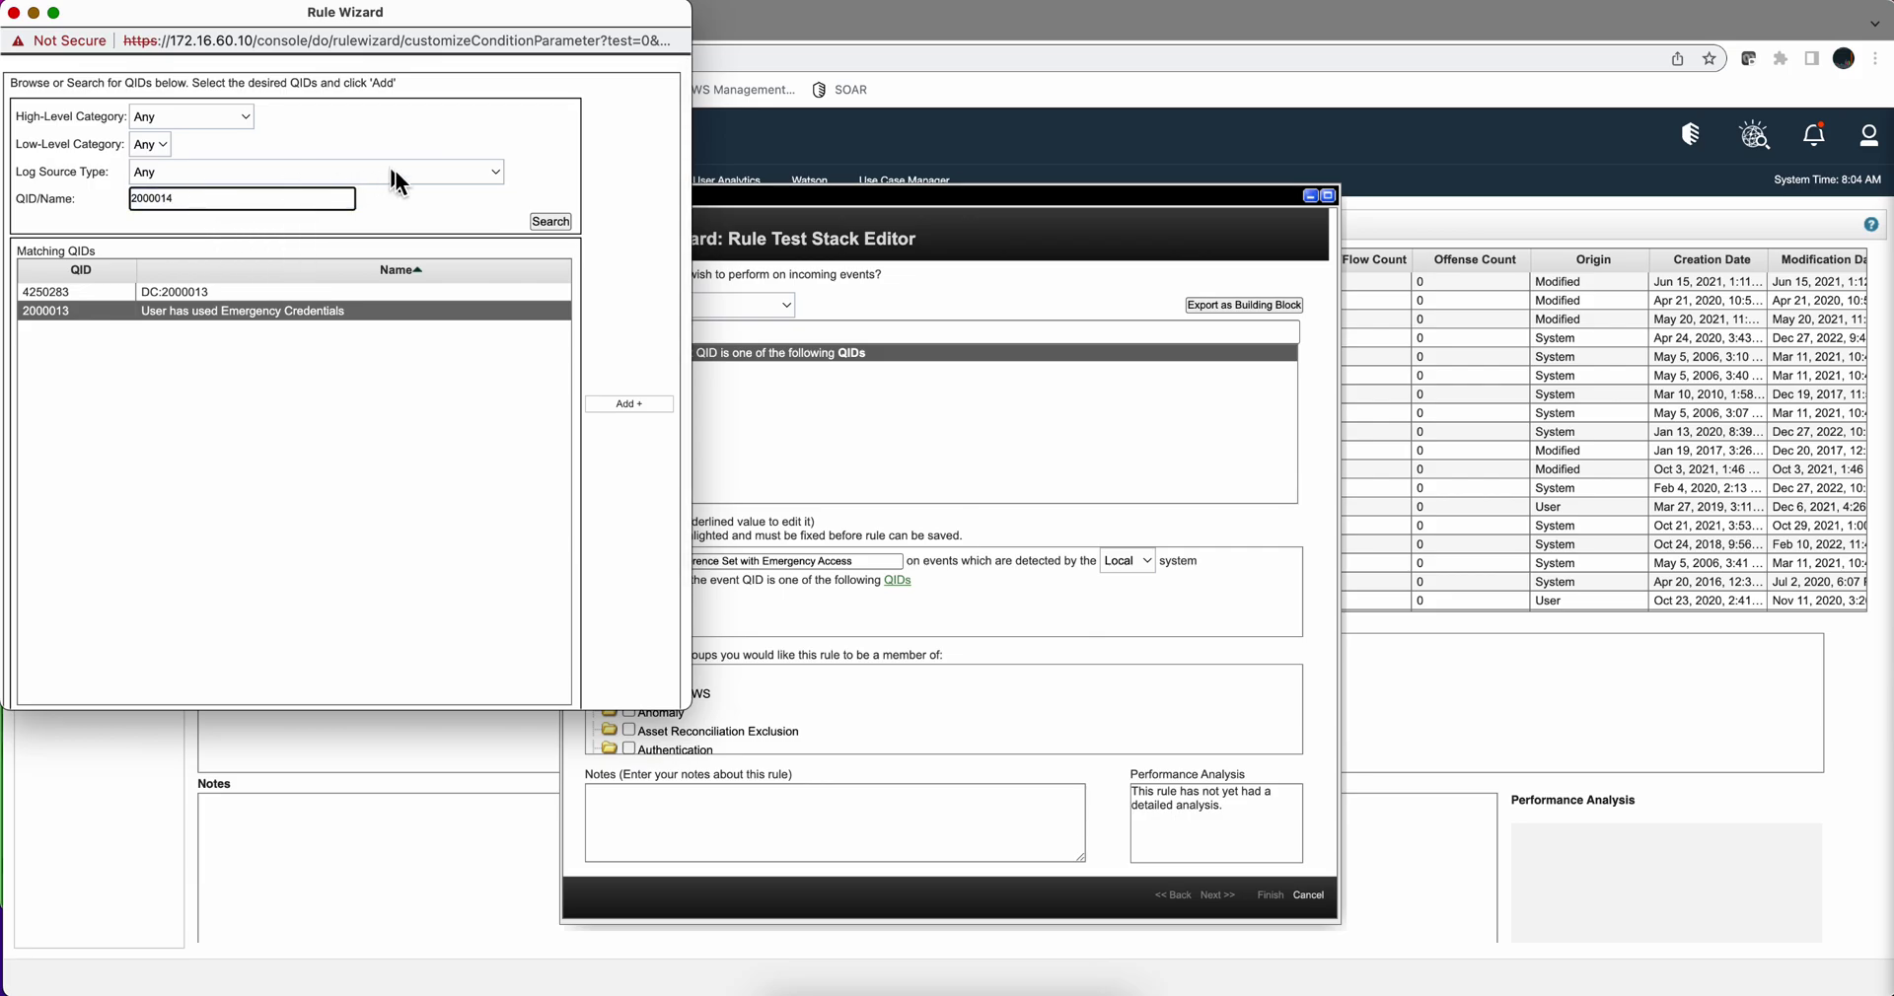
{"action": "left_click", "coordinate": [548, 225]}
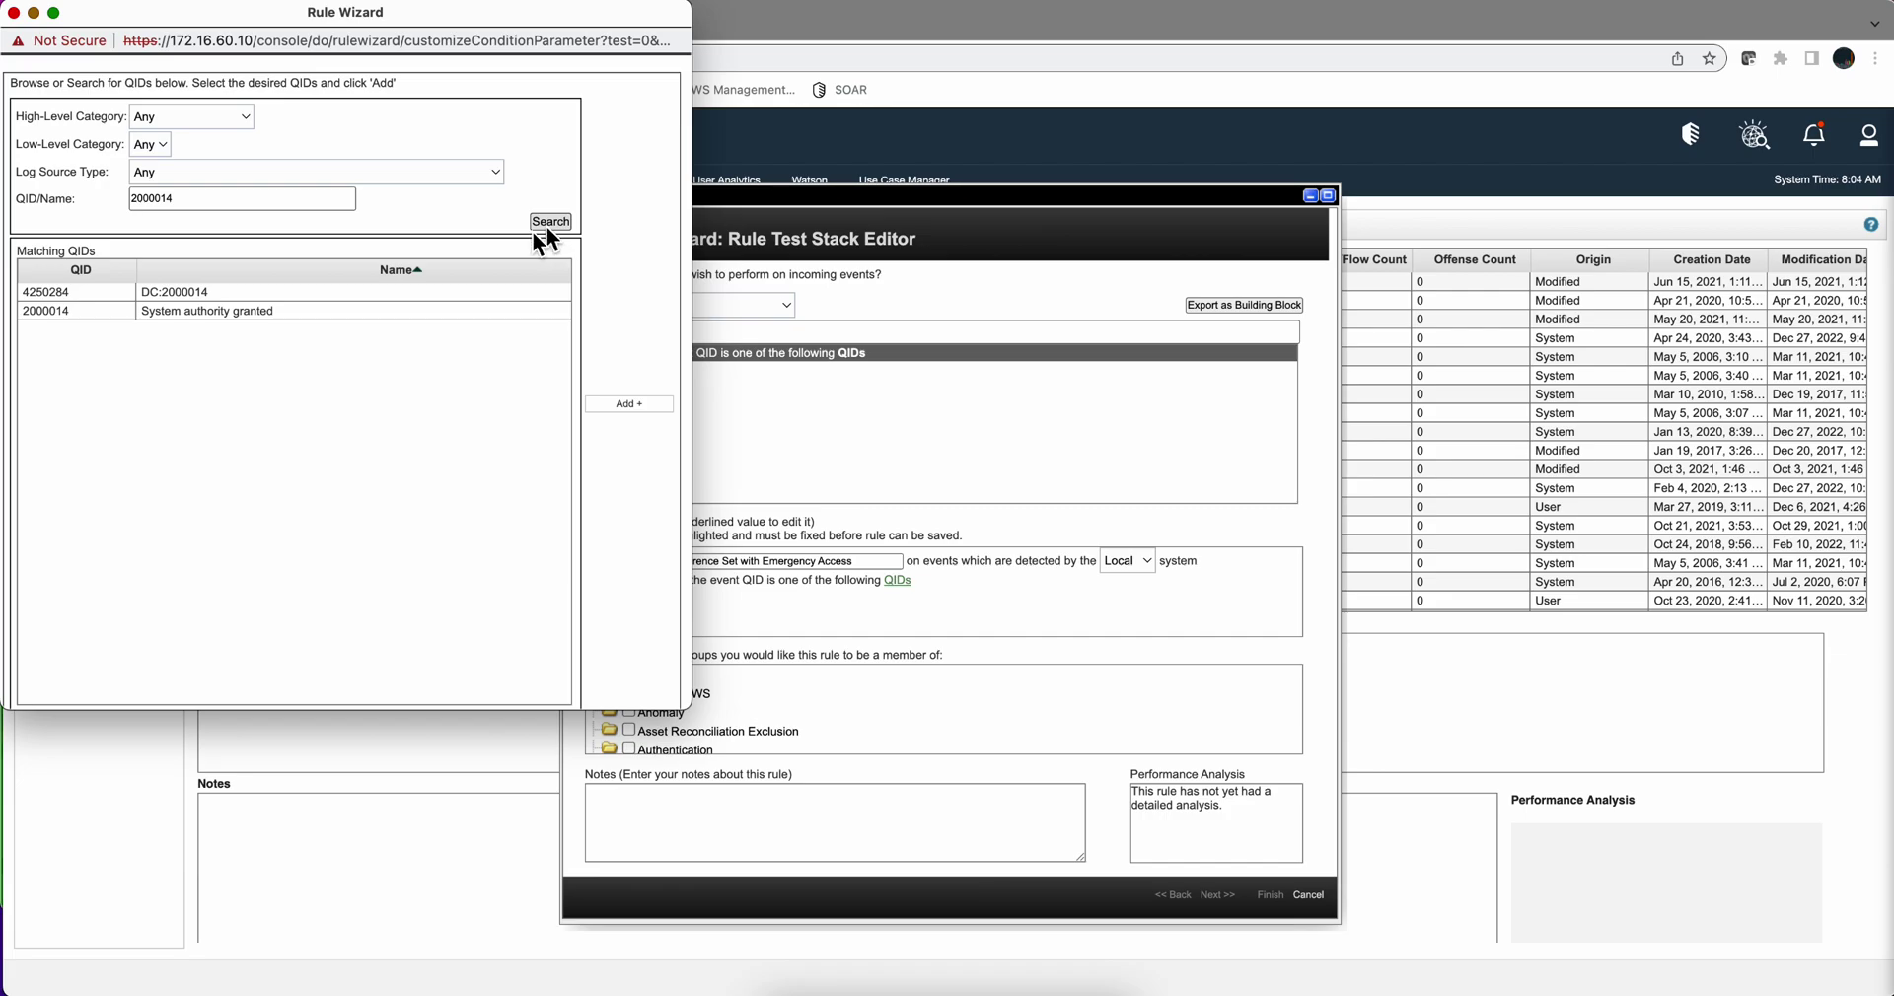
{"action": "left_click", "coordinate": [245, 314]}
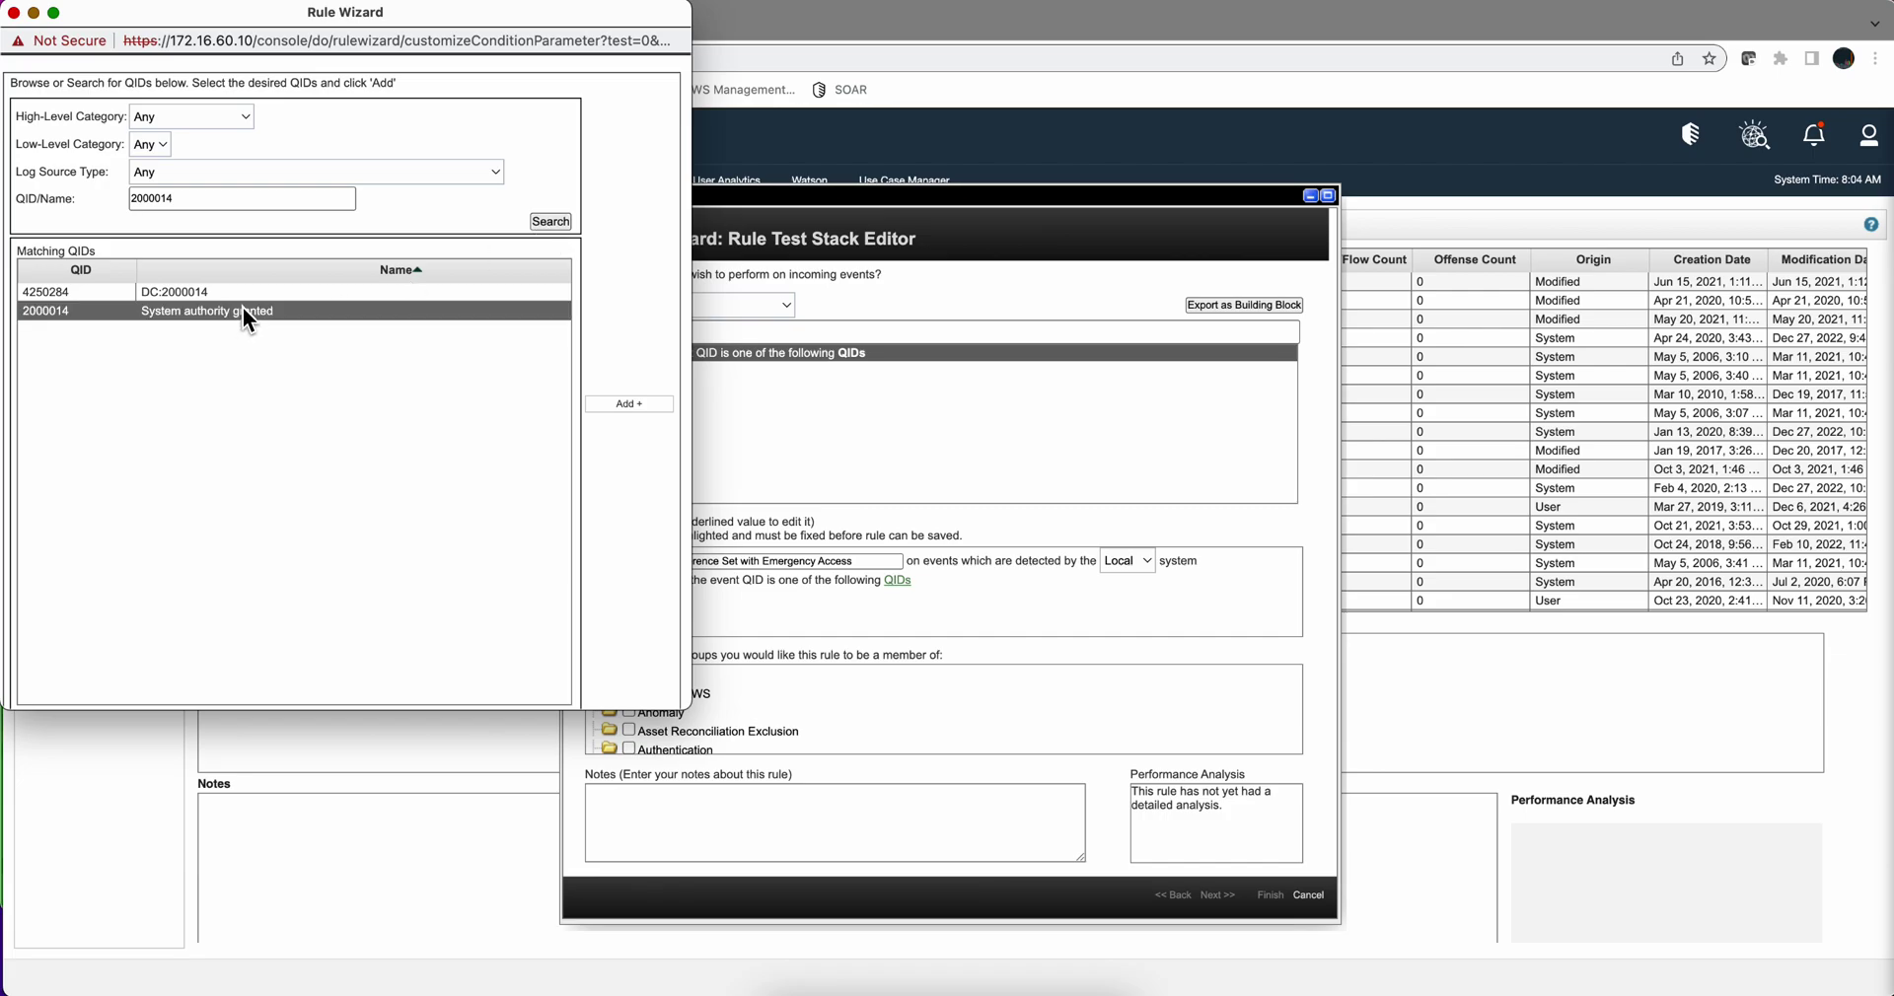
{"action": "left_click", "coordinate": [638, 402]}
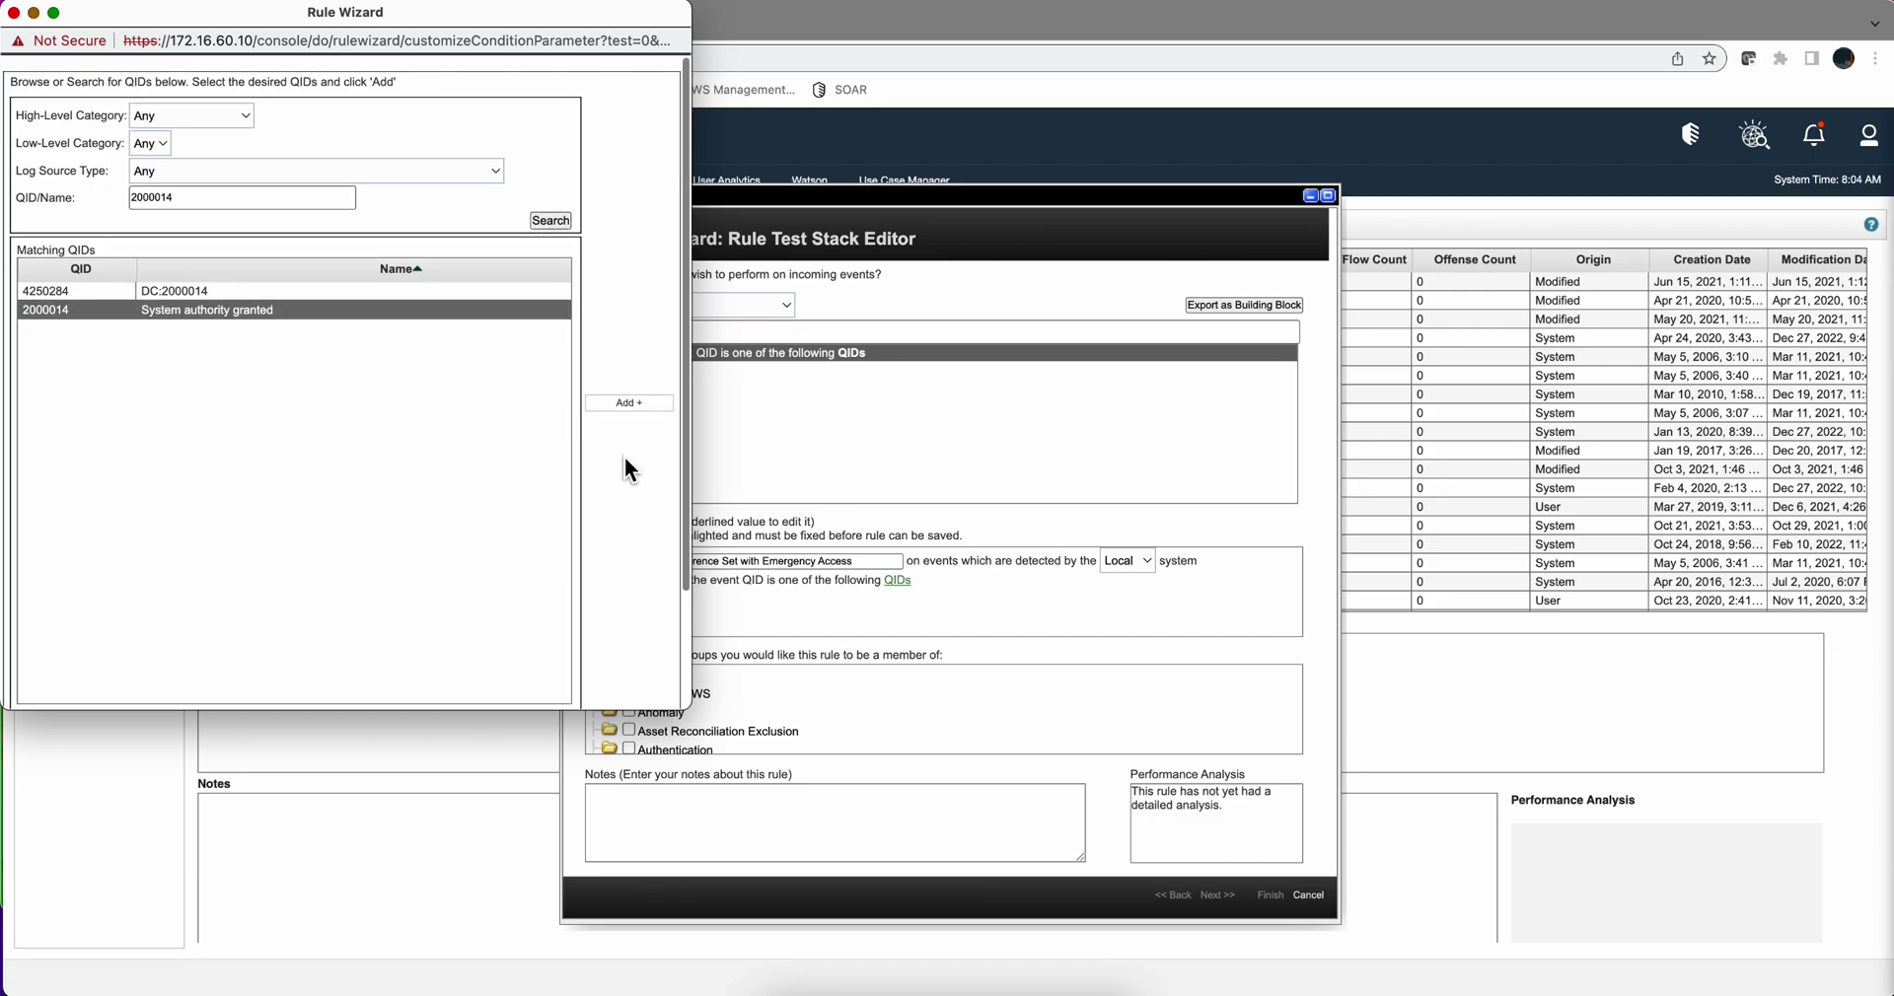
{"action": "scroll", "coordinate": [624, 457], "scroll_direction": "down", "scroll_amount": 3}
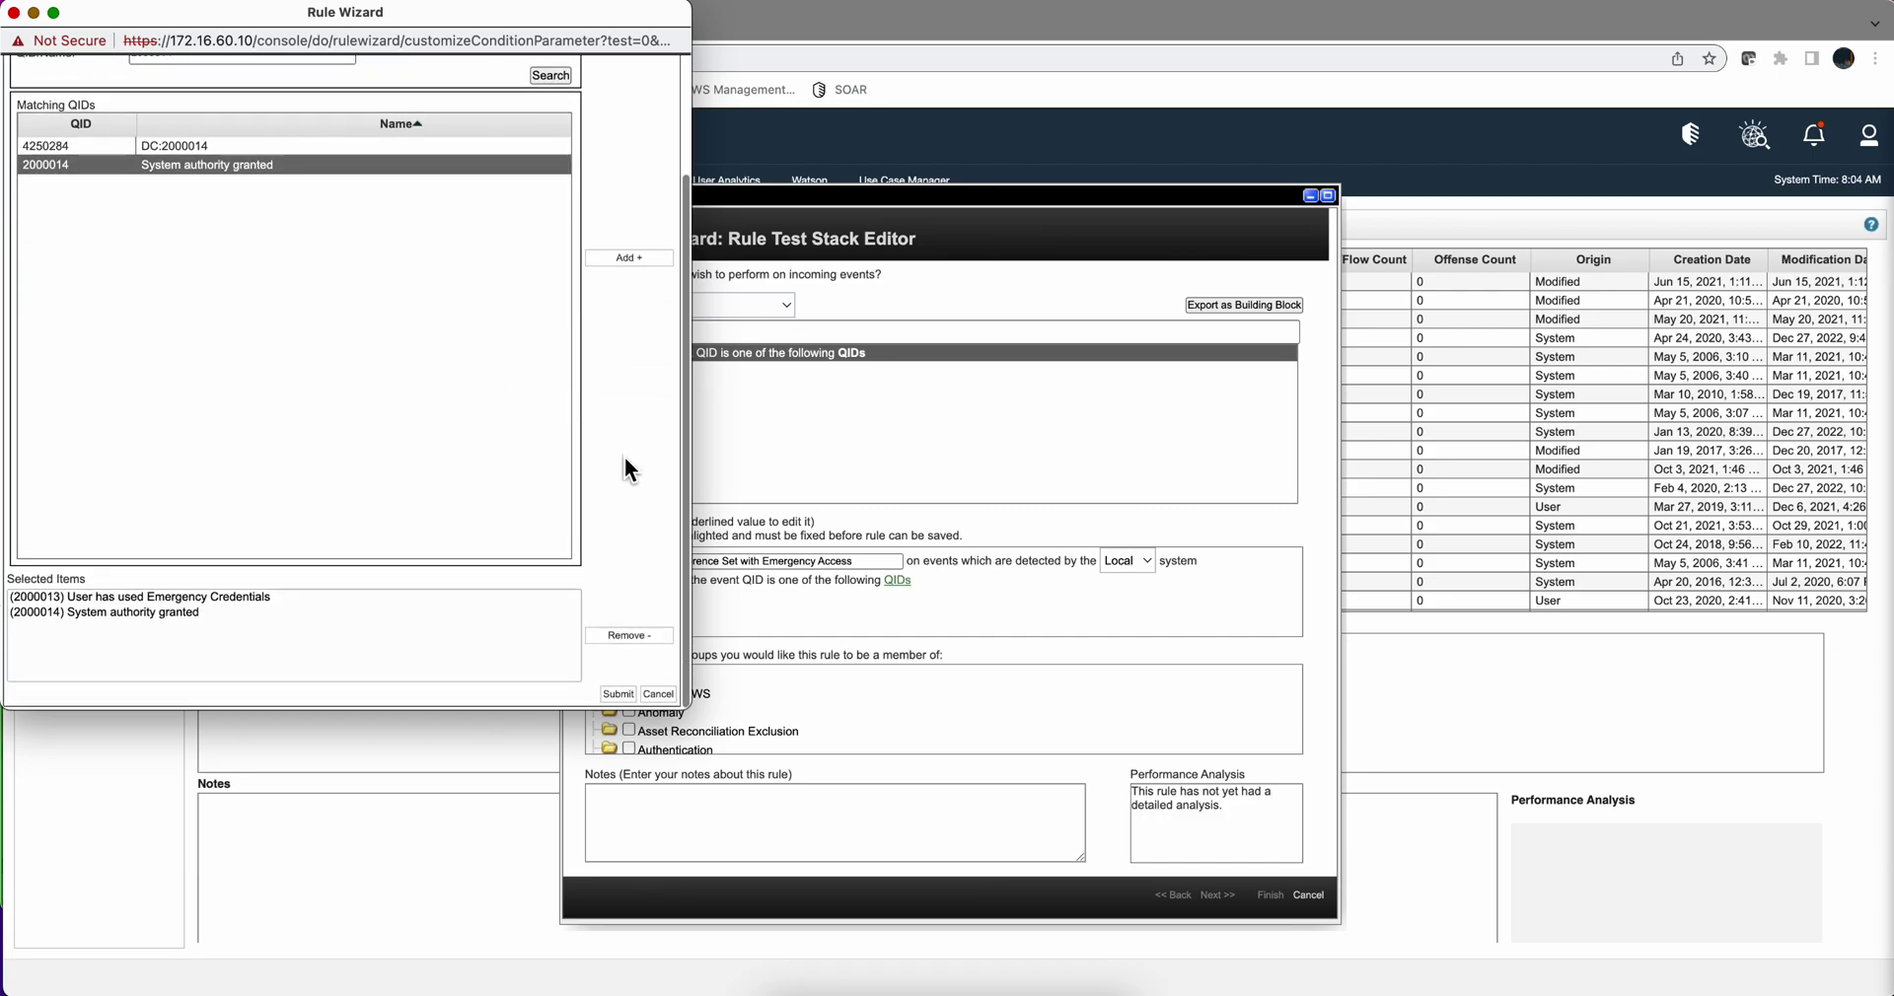
{"action": "left_click", "coordinate": [614, 696]}
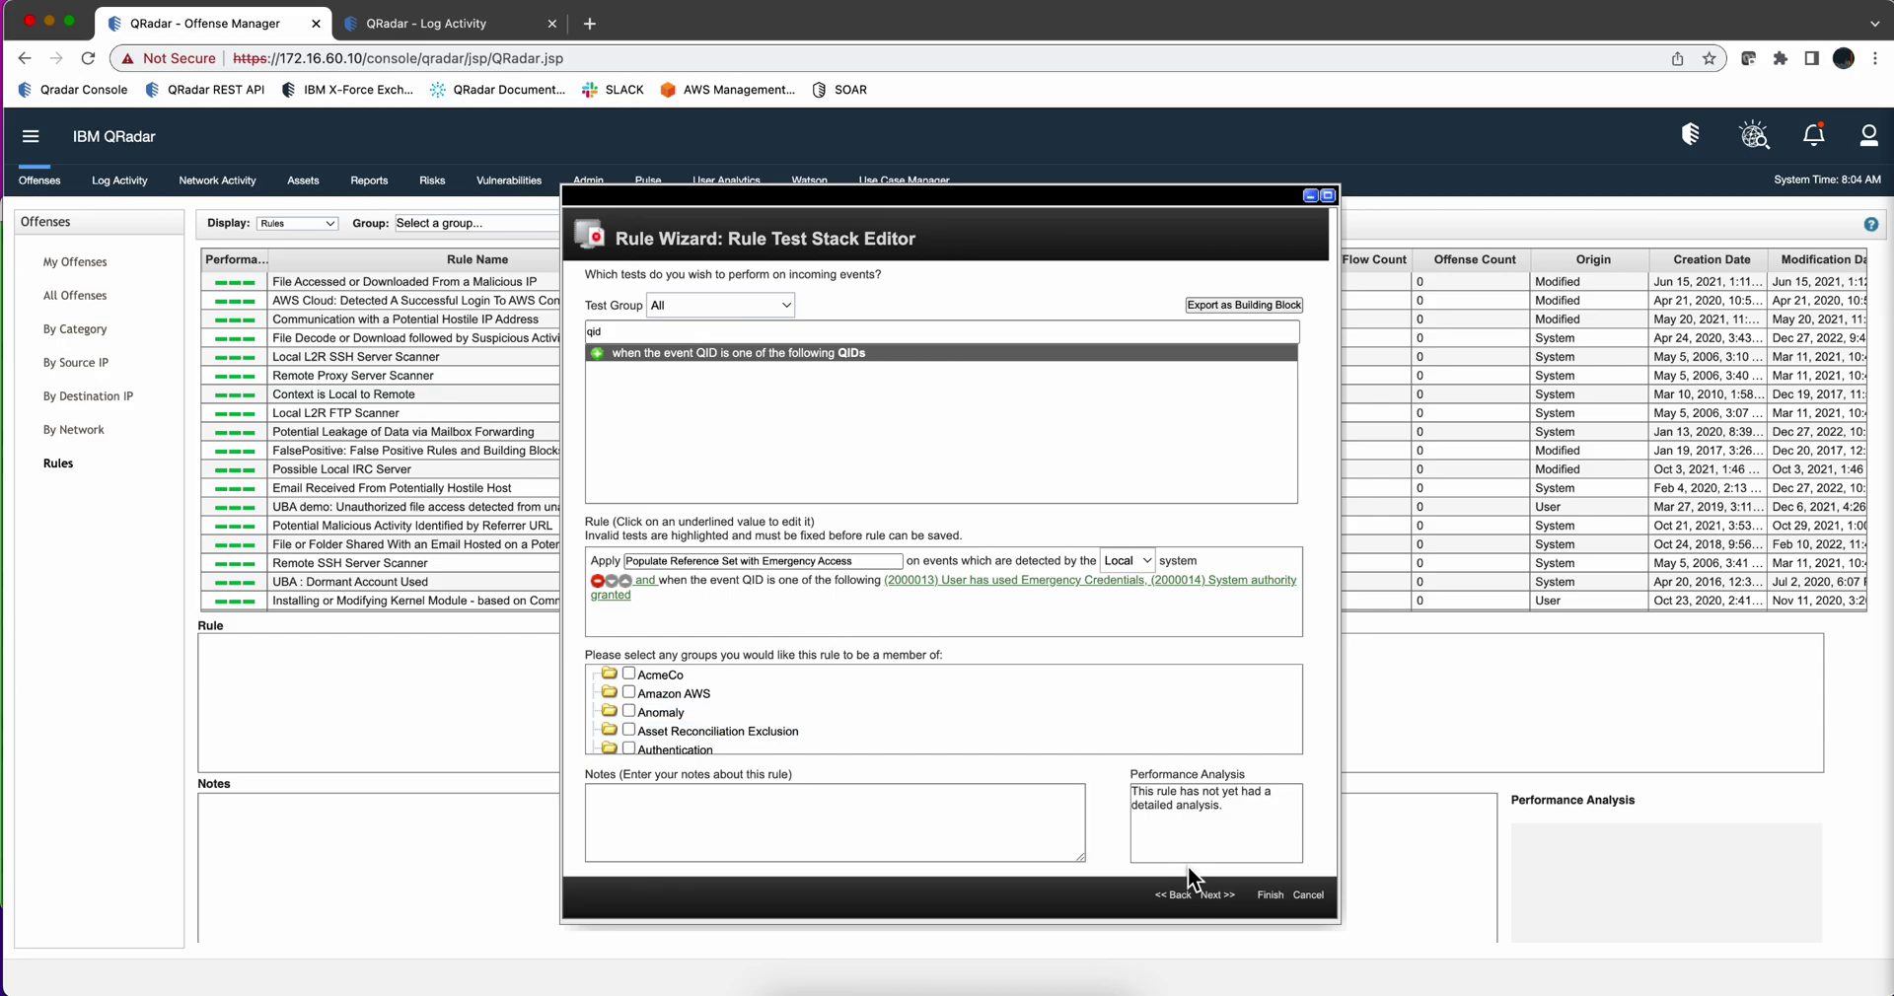
Proceed to the rule response settings and enable the Add to a Reference Set response
{"action": "left_click", "coordinate": [1214, 894]}
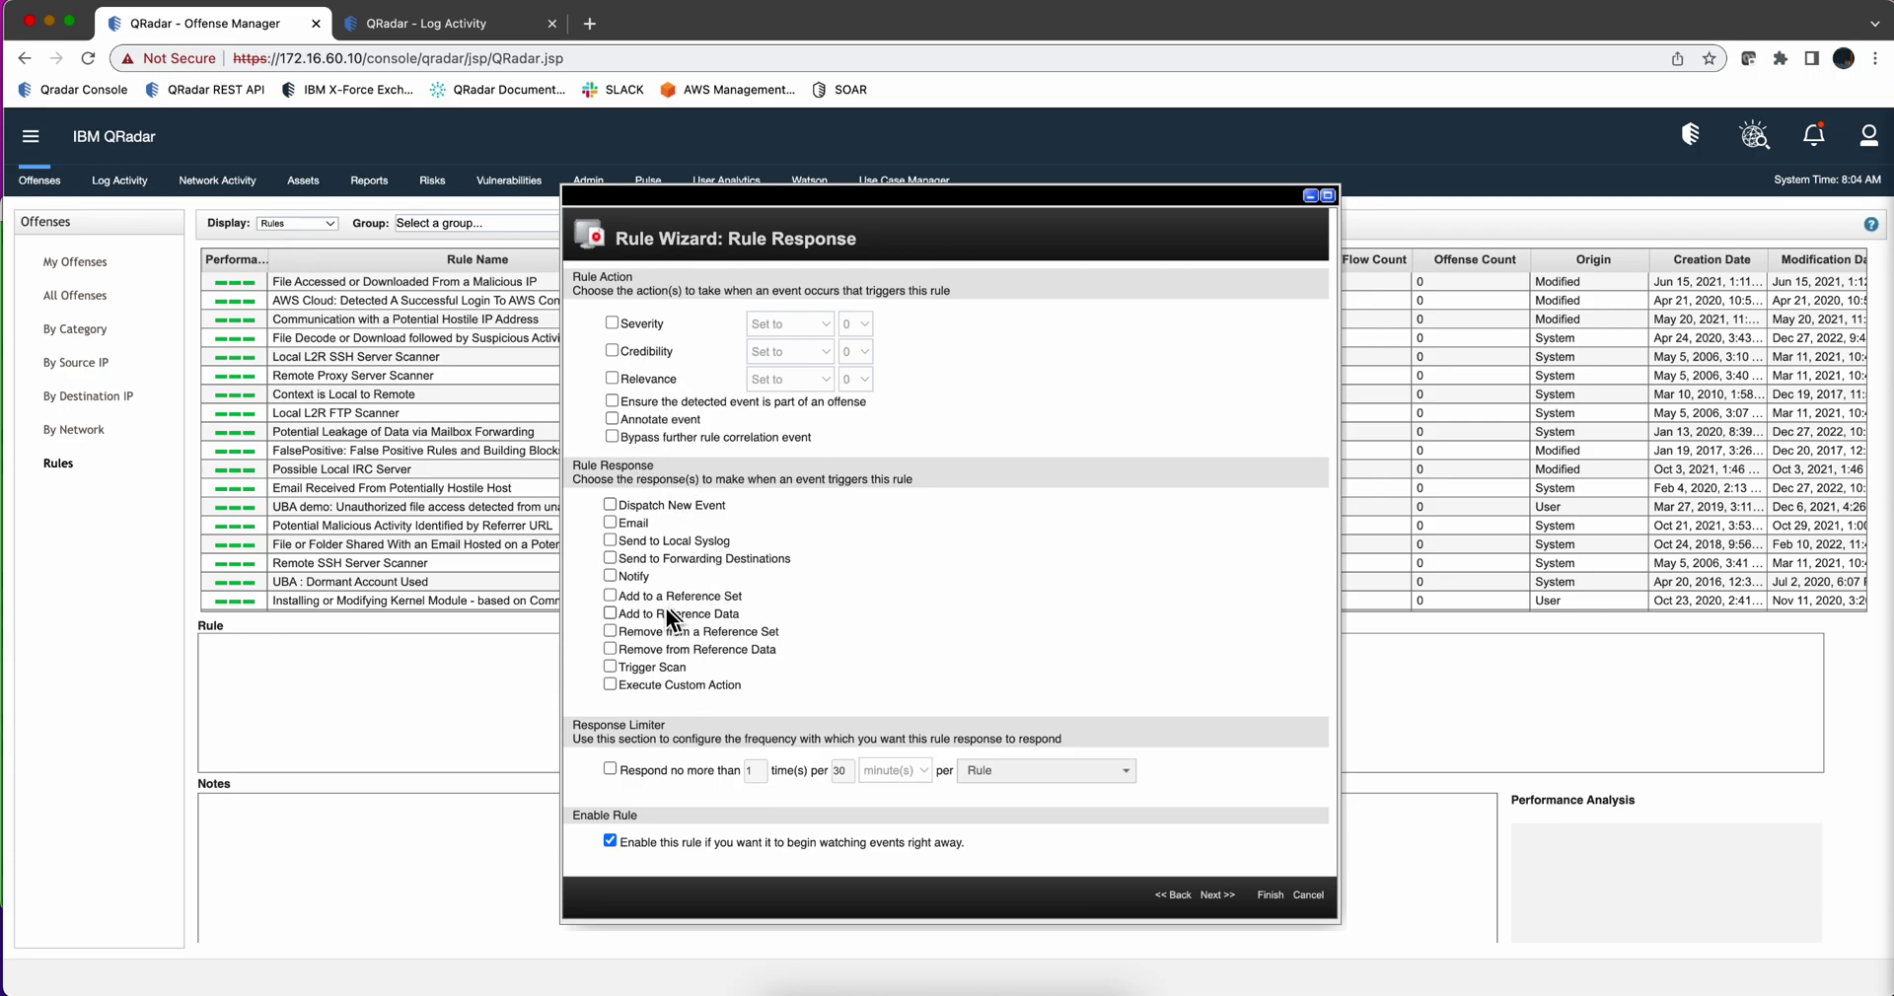
{"action": "left_click", "coordinate": [611, 613]}
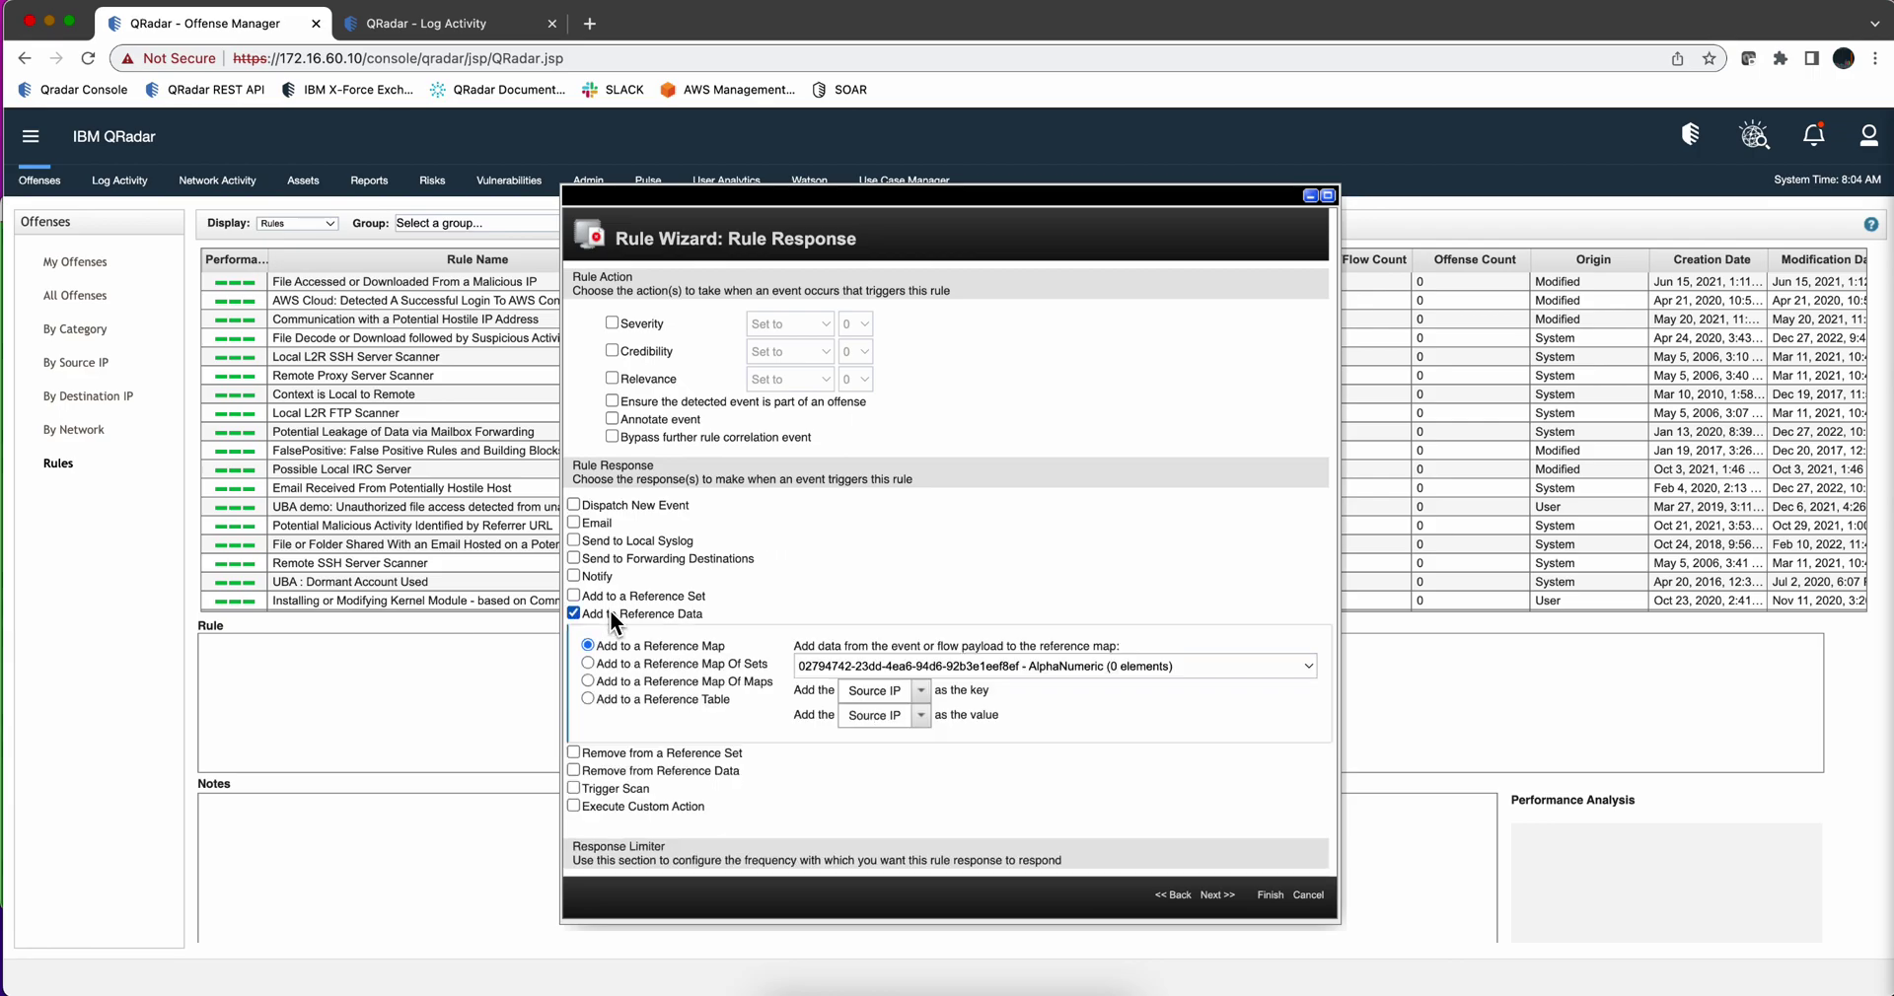
{"action": "left_click", "coordinate": [575, 614]}
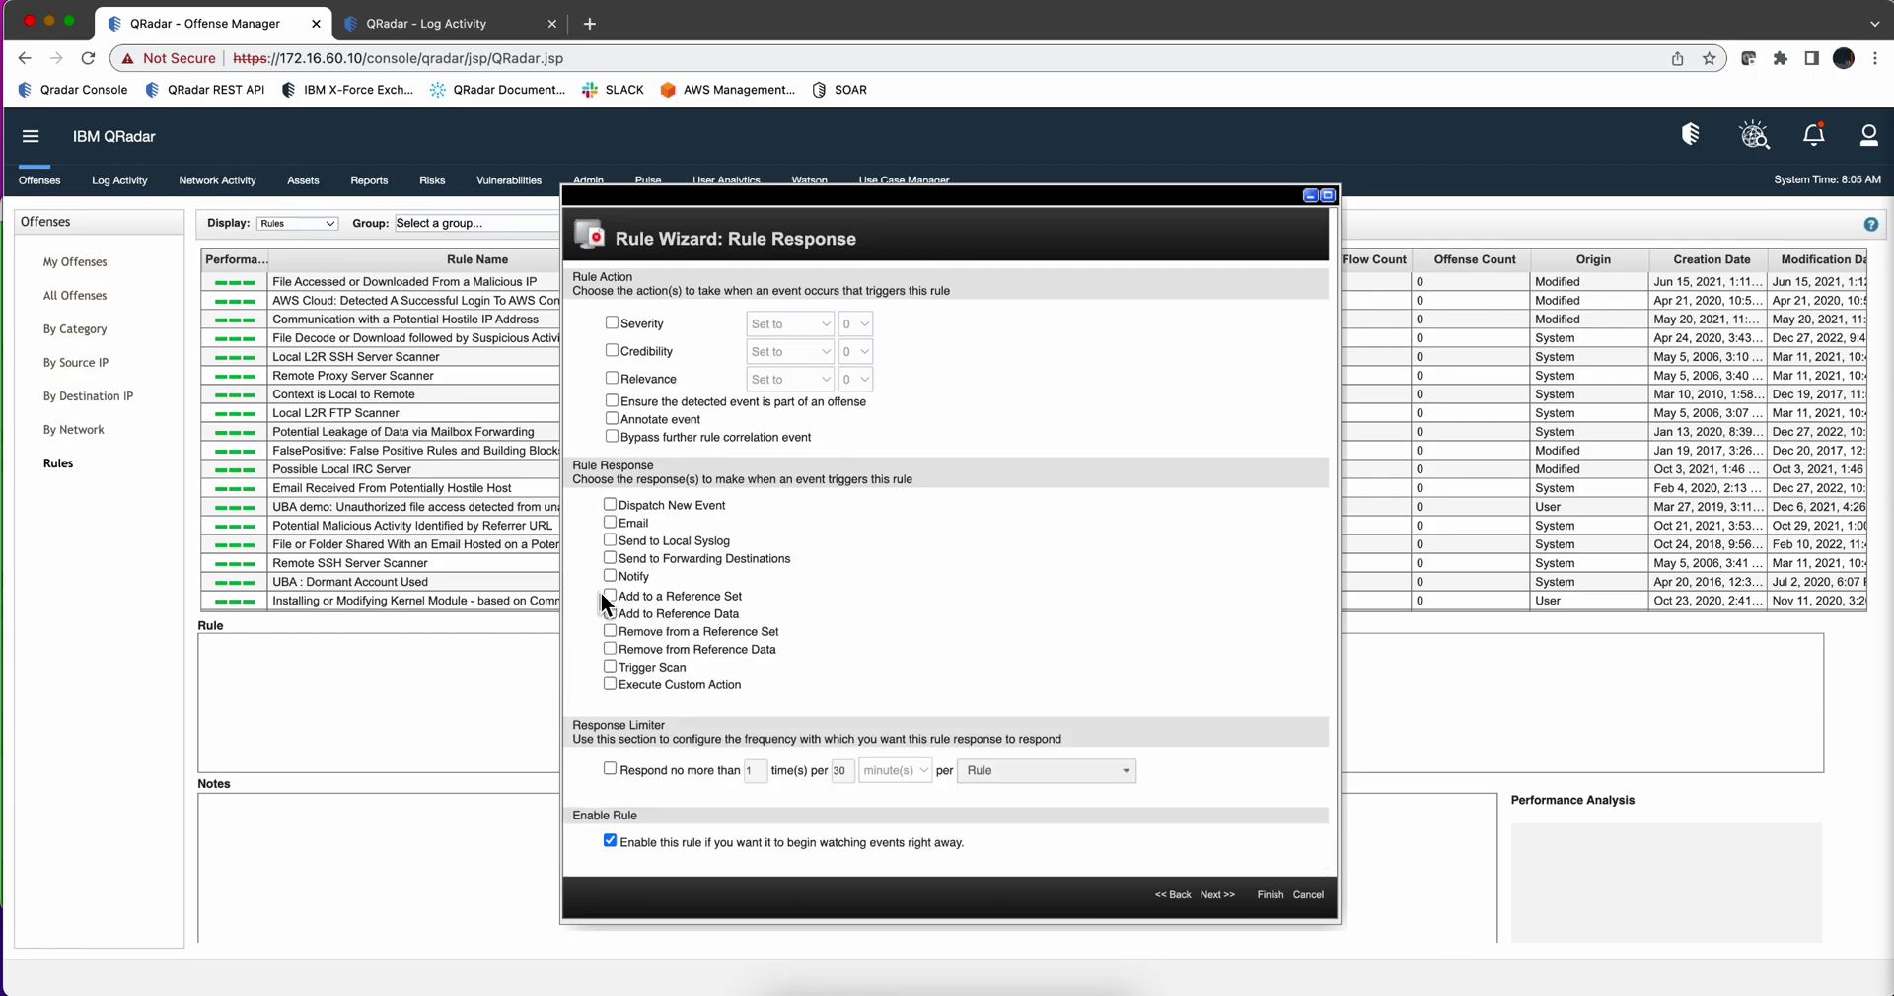
{"action": "left_click", "coordinate": [610, 596]}
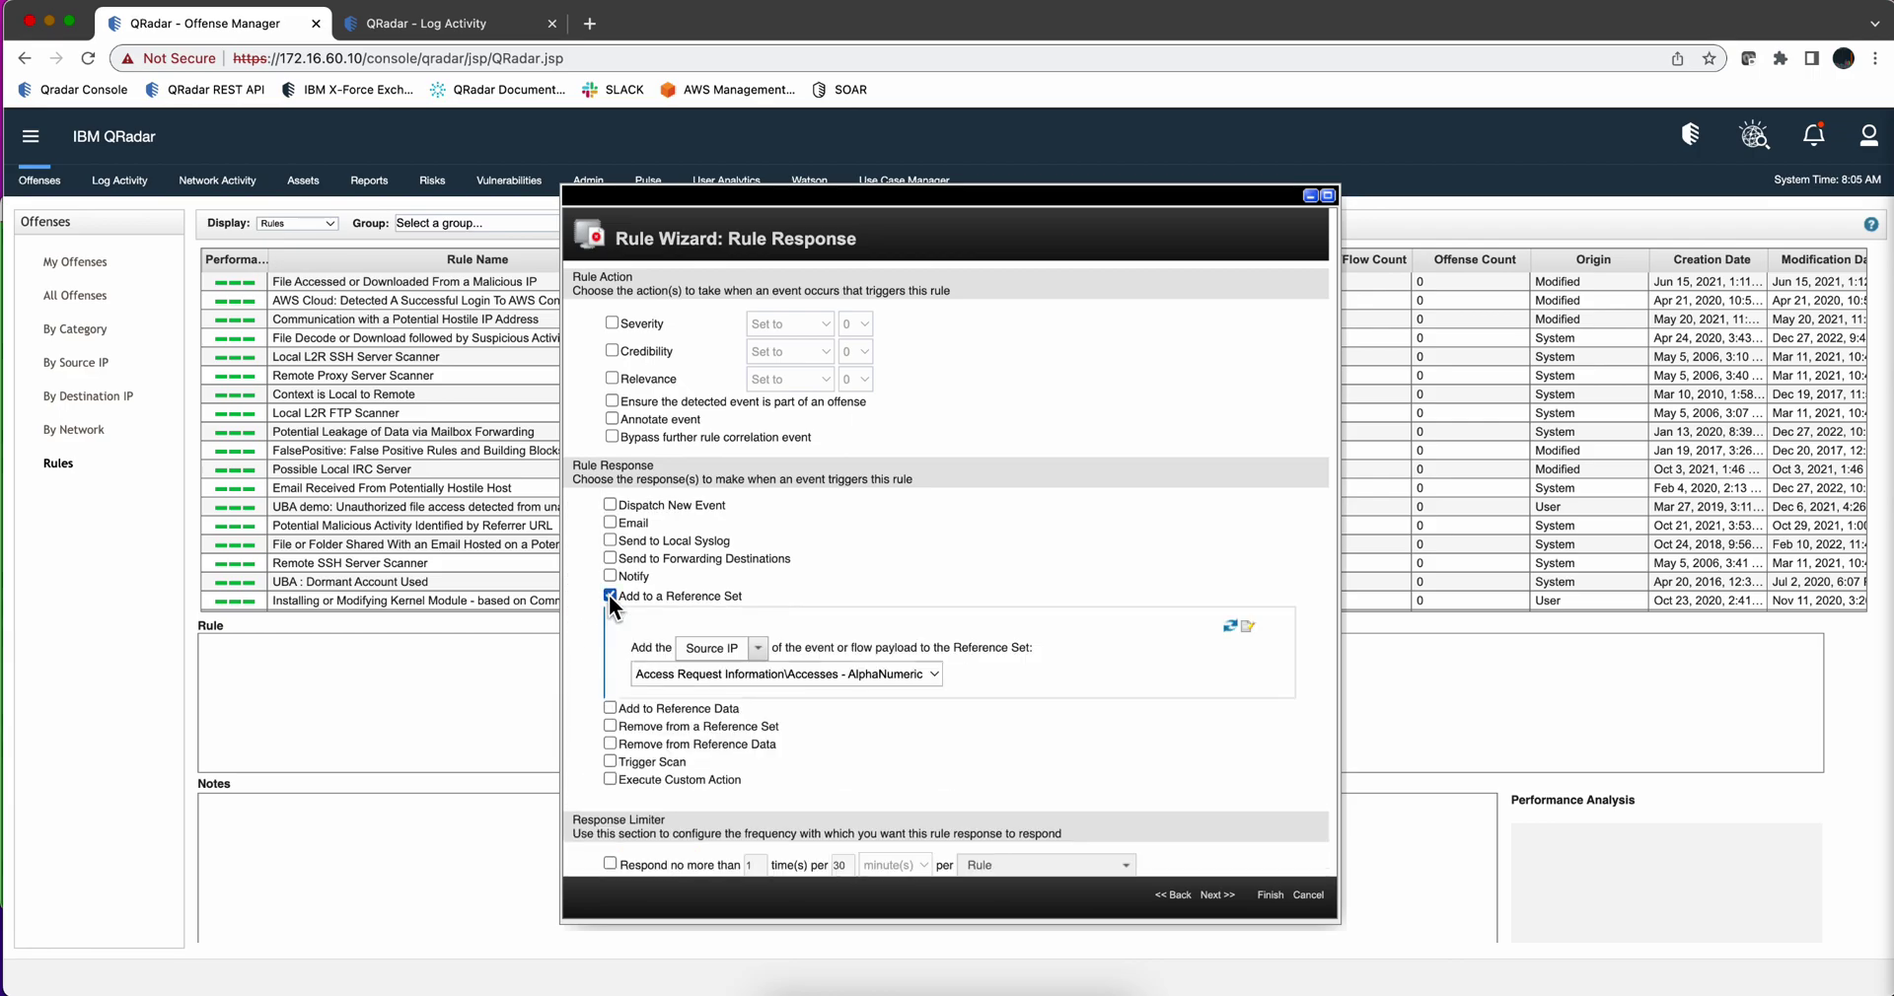
Choose Full Name (custom) as the event property to add to the reference set
{"action": "left_click", "coordinate": [757, 649]}
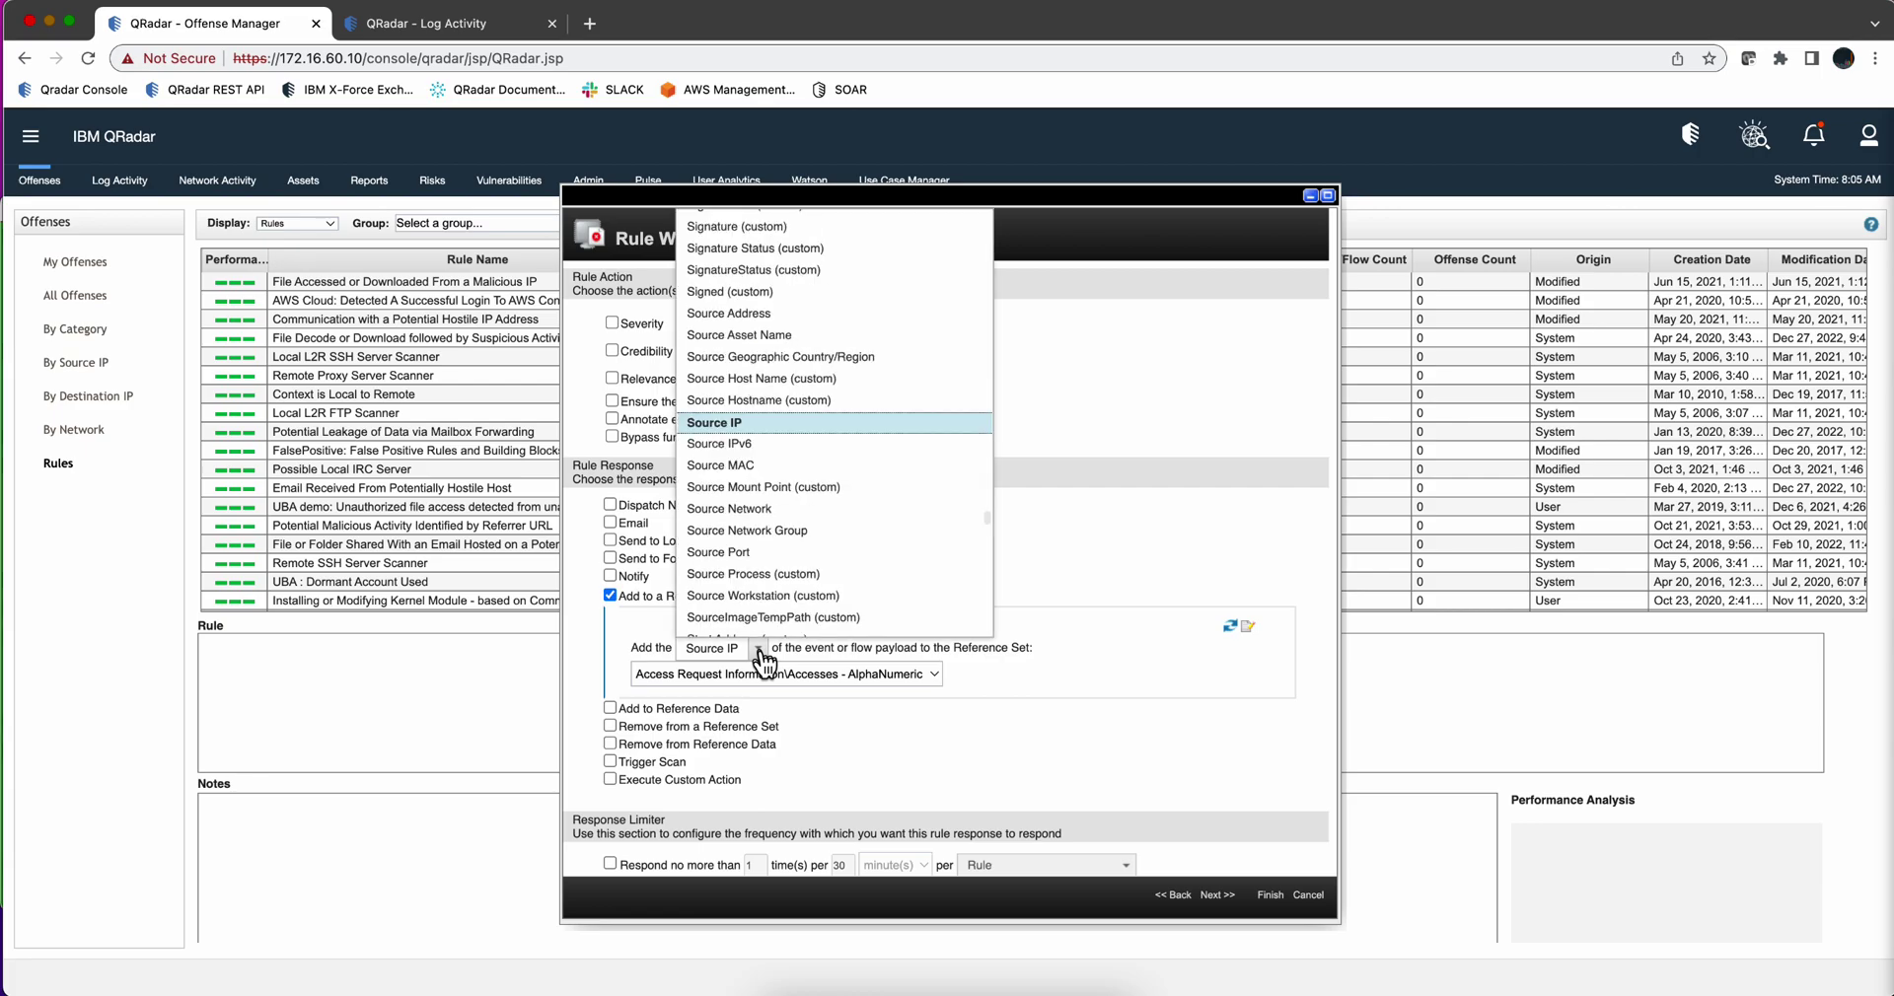
{"action": "scroll", "coordinate": [774, 542], "scroll_direction": "up", "scroll_amount": 10}
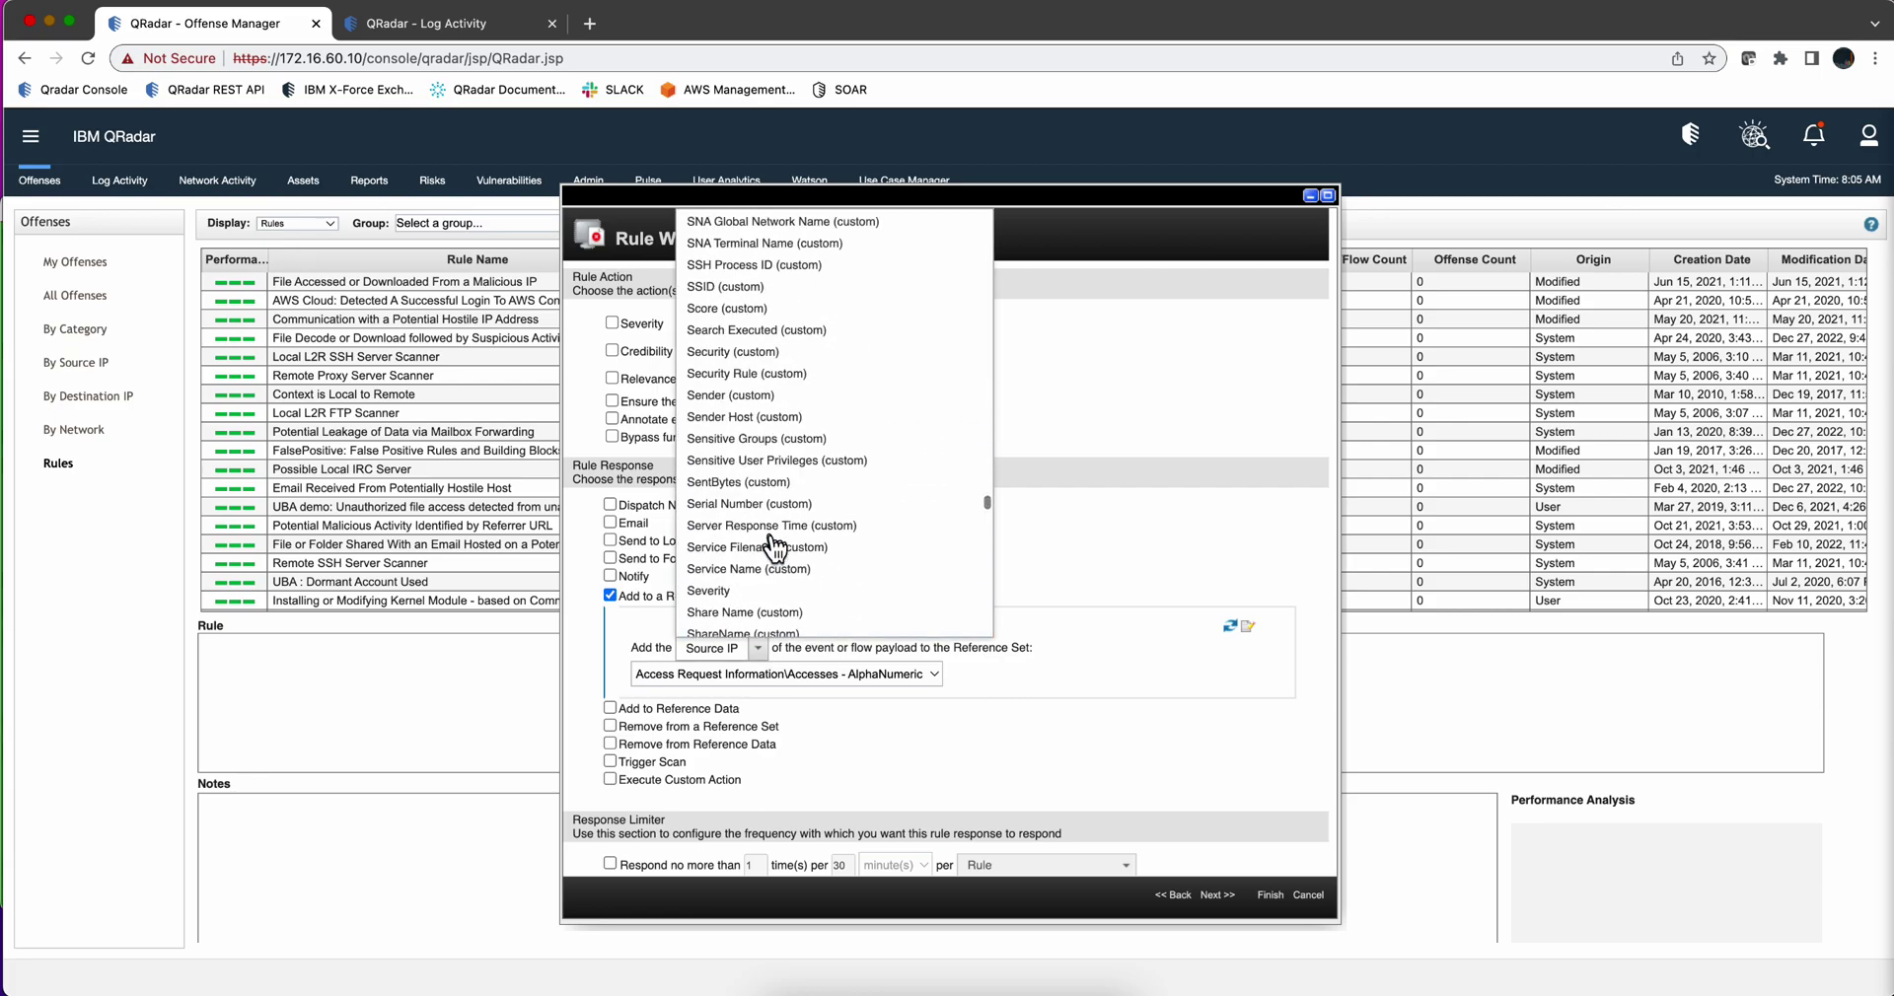
{"action": "scroll", "coordinate": [773, 545], "scroll_direction": "up", "scroll_amount": 10}
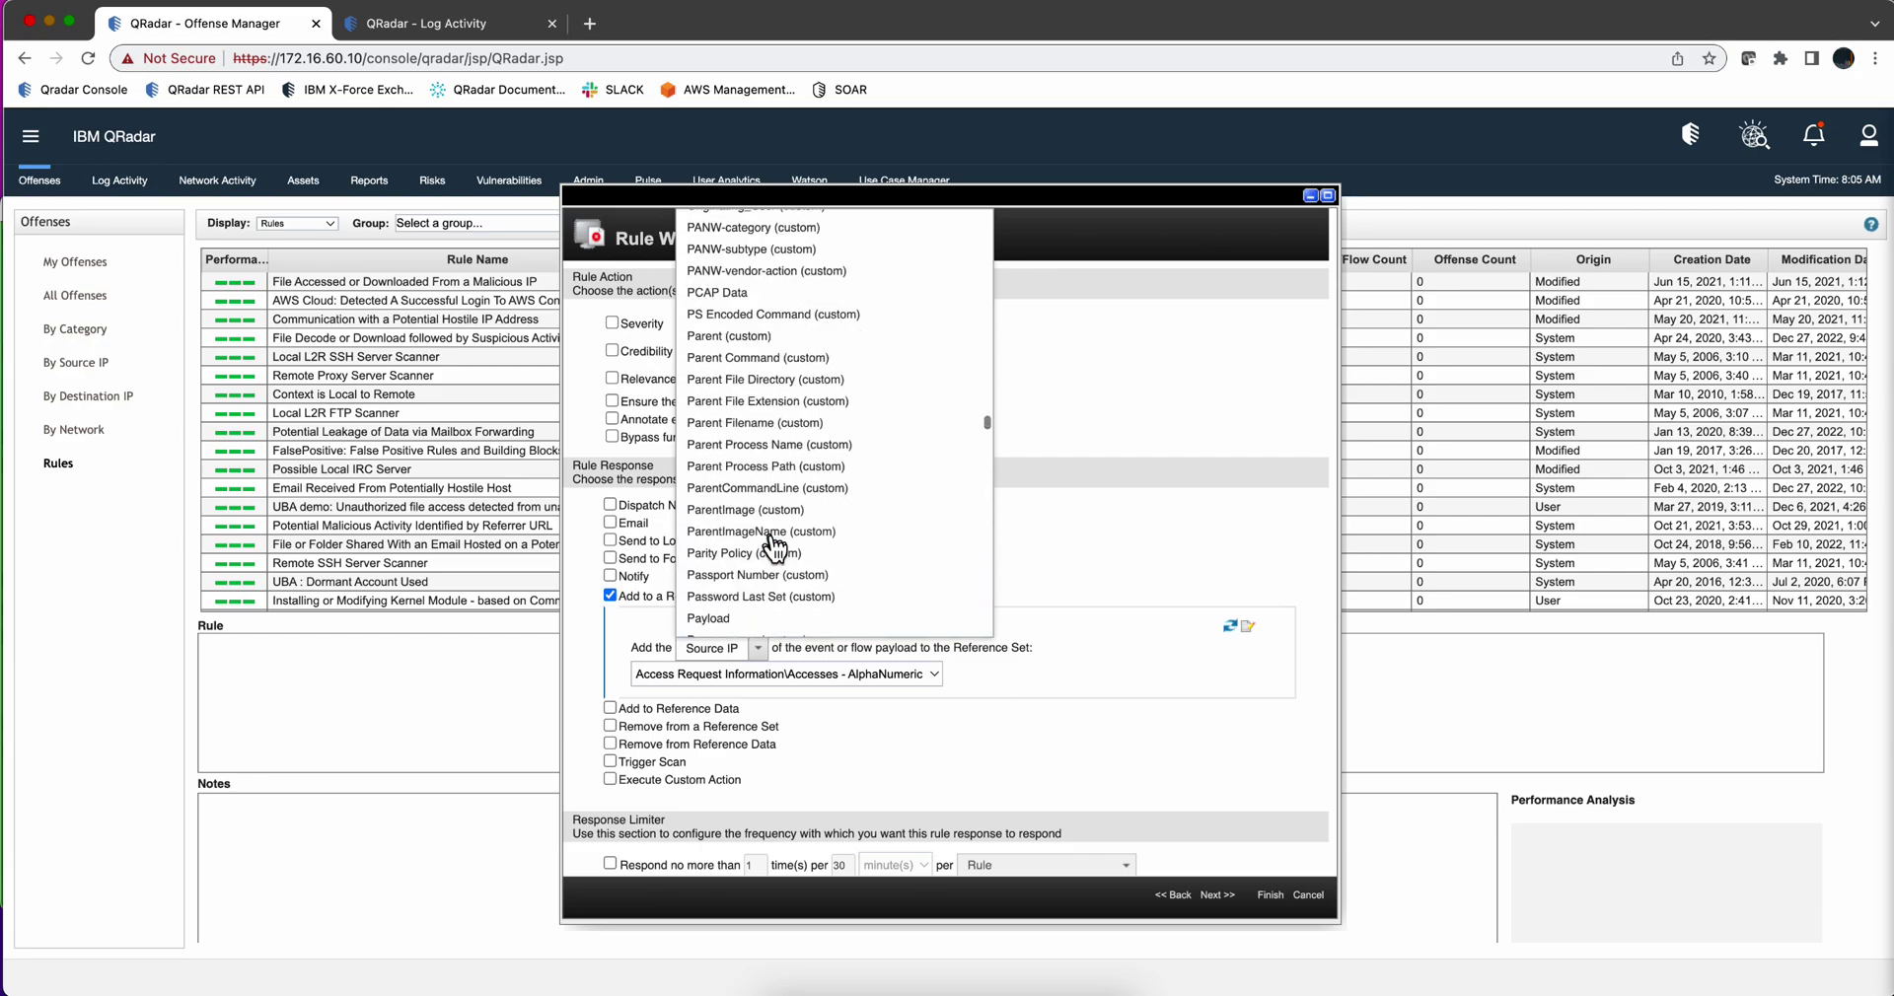
{"action": "scroll", "coordinate": [773, 546], "scroll_direction": "up", "scroll_amount": 10}
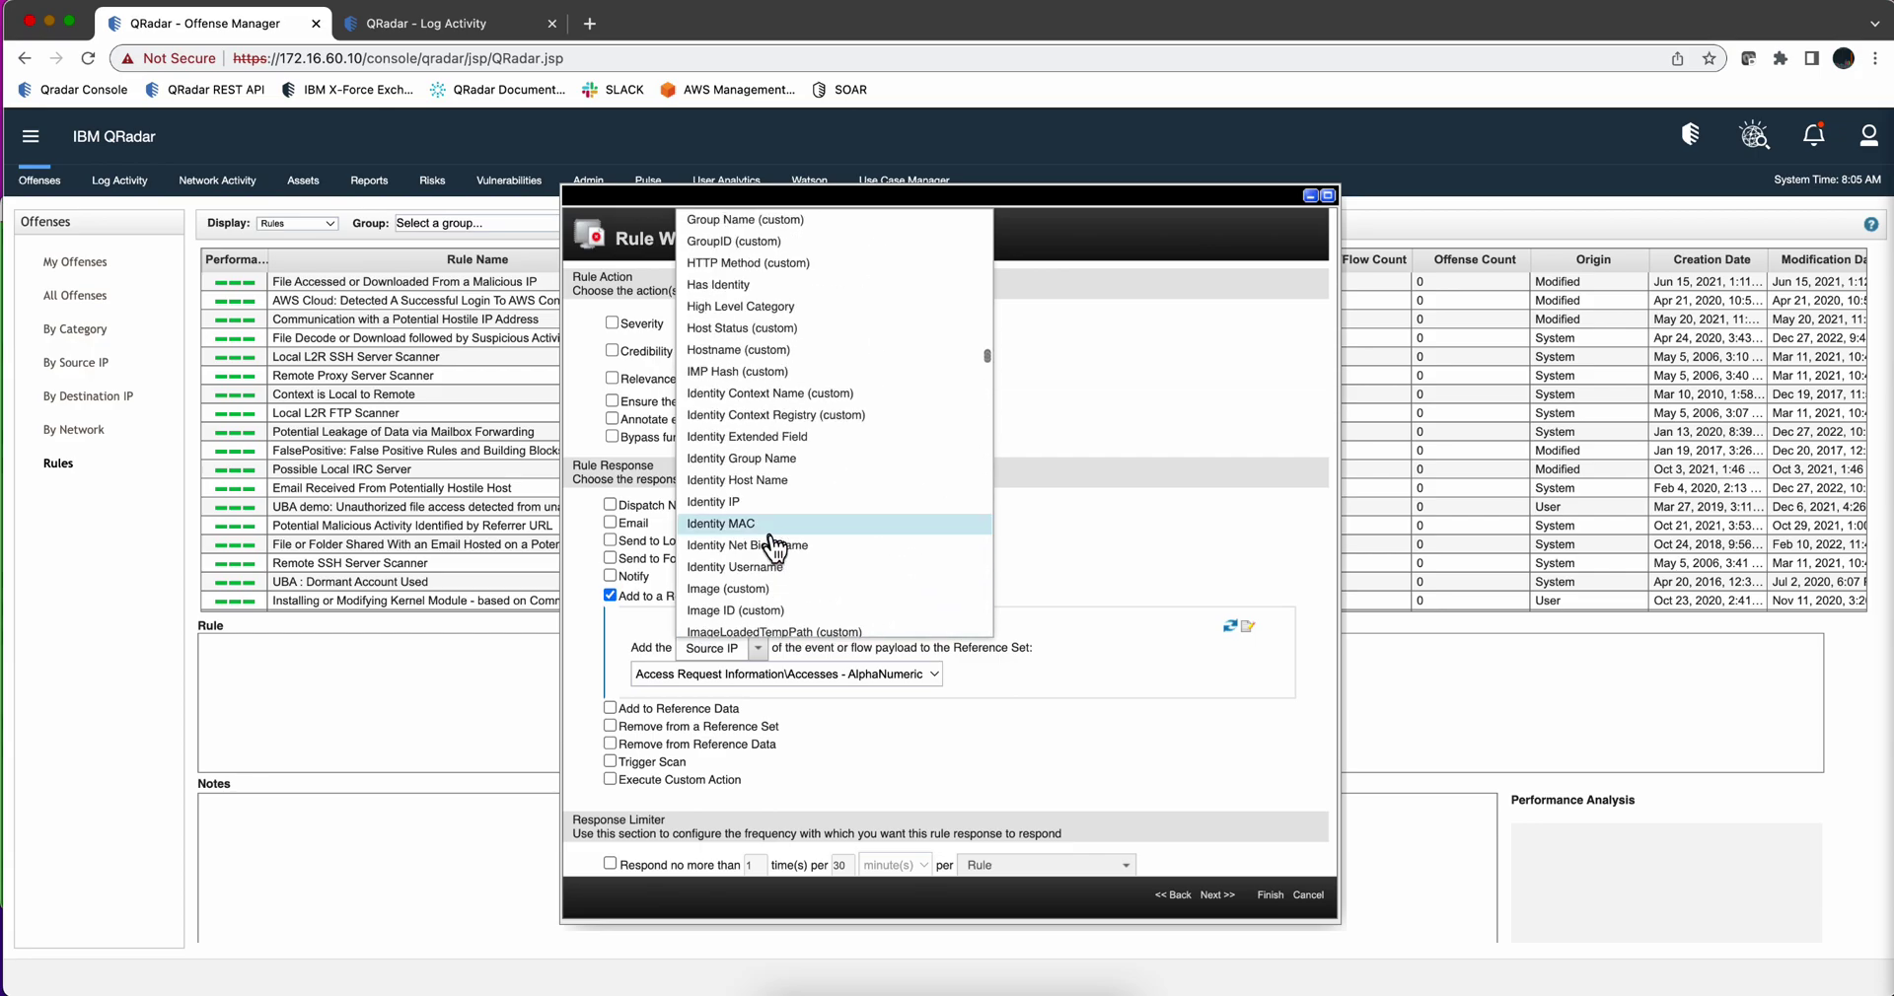
{"action": "scroll", "coordinate": [773, 546], "scroll_direction": "up", "scroll_amount": 10}
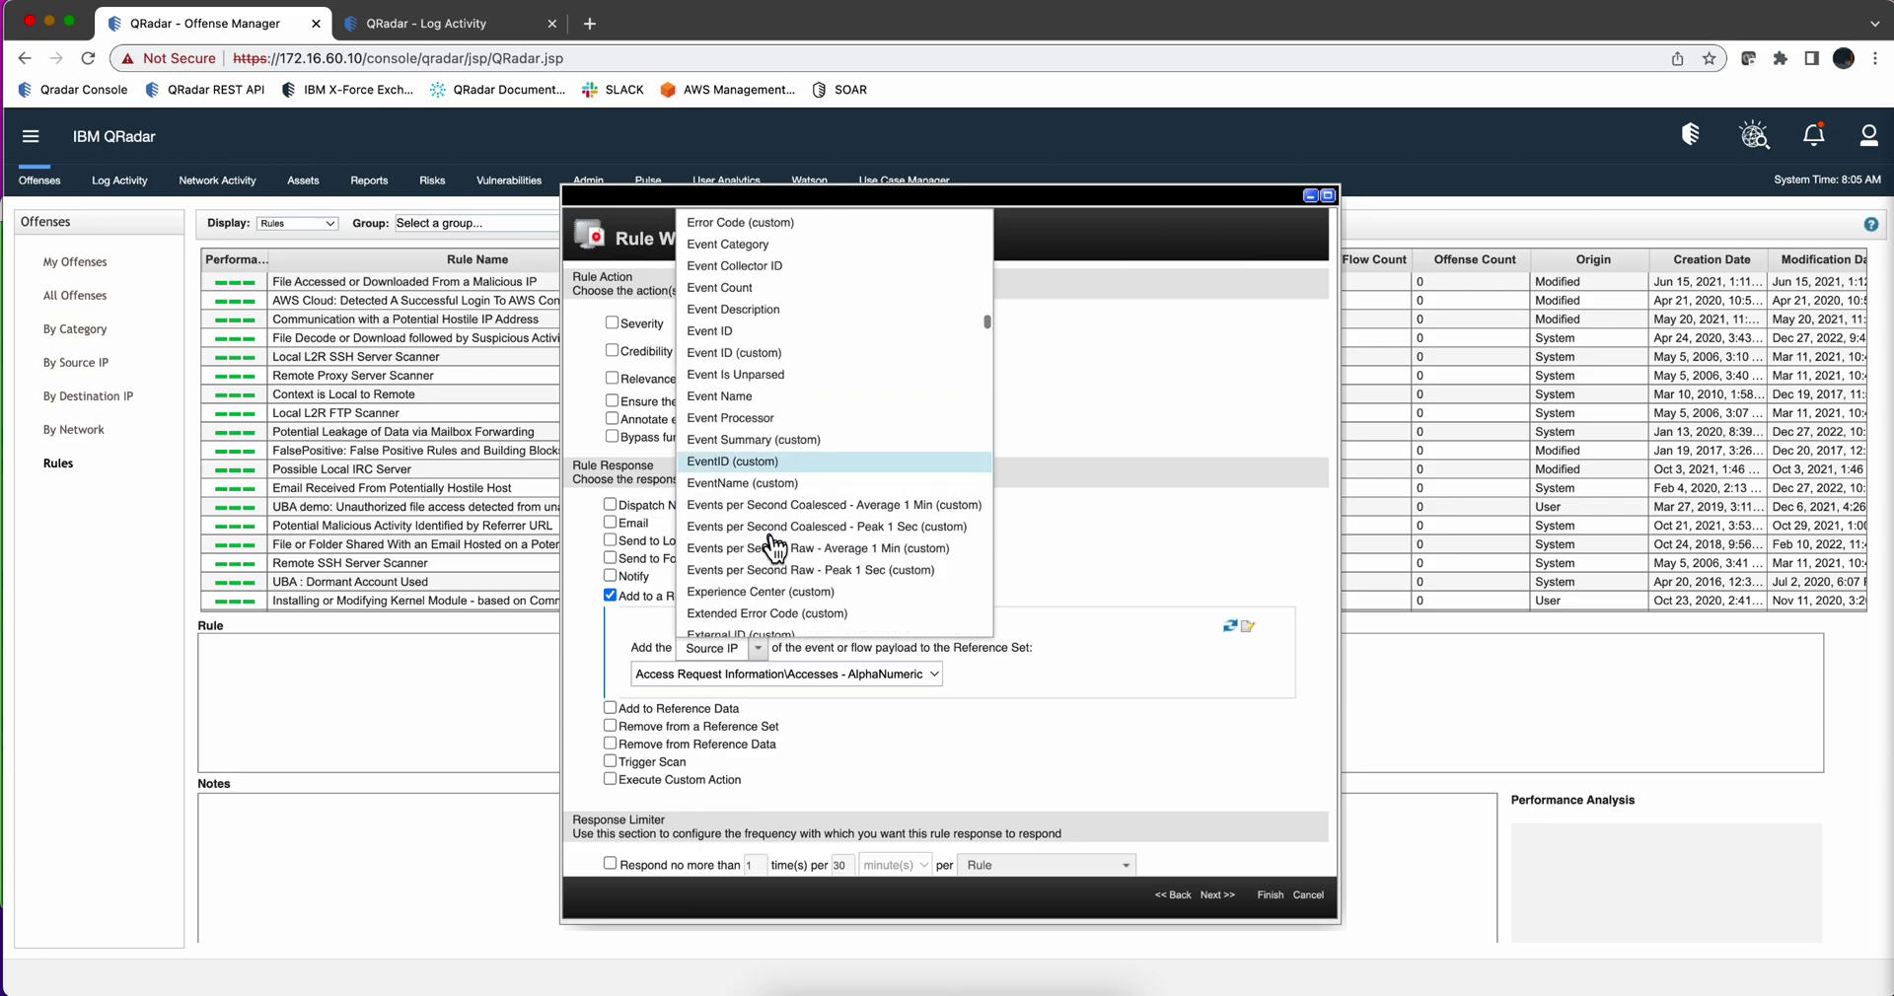
{"action": "scroll", "coordinate": [774, 546], "scroll_direction": "down", "scroll_amount": 5}
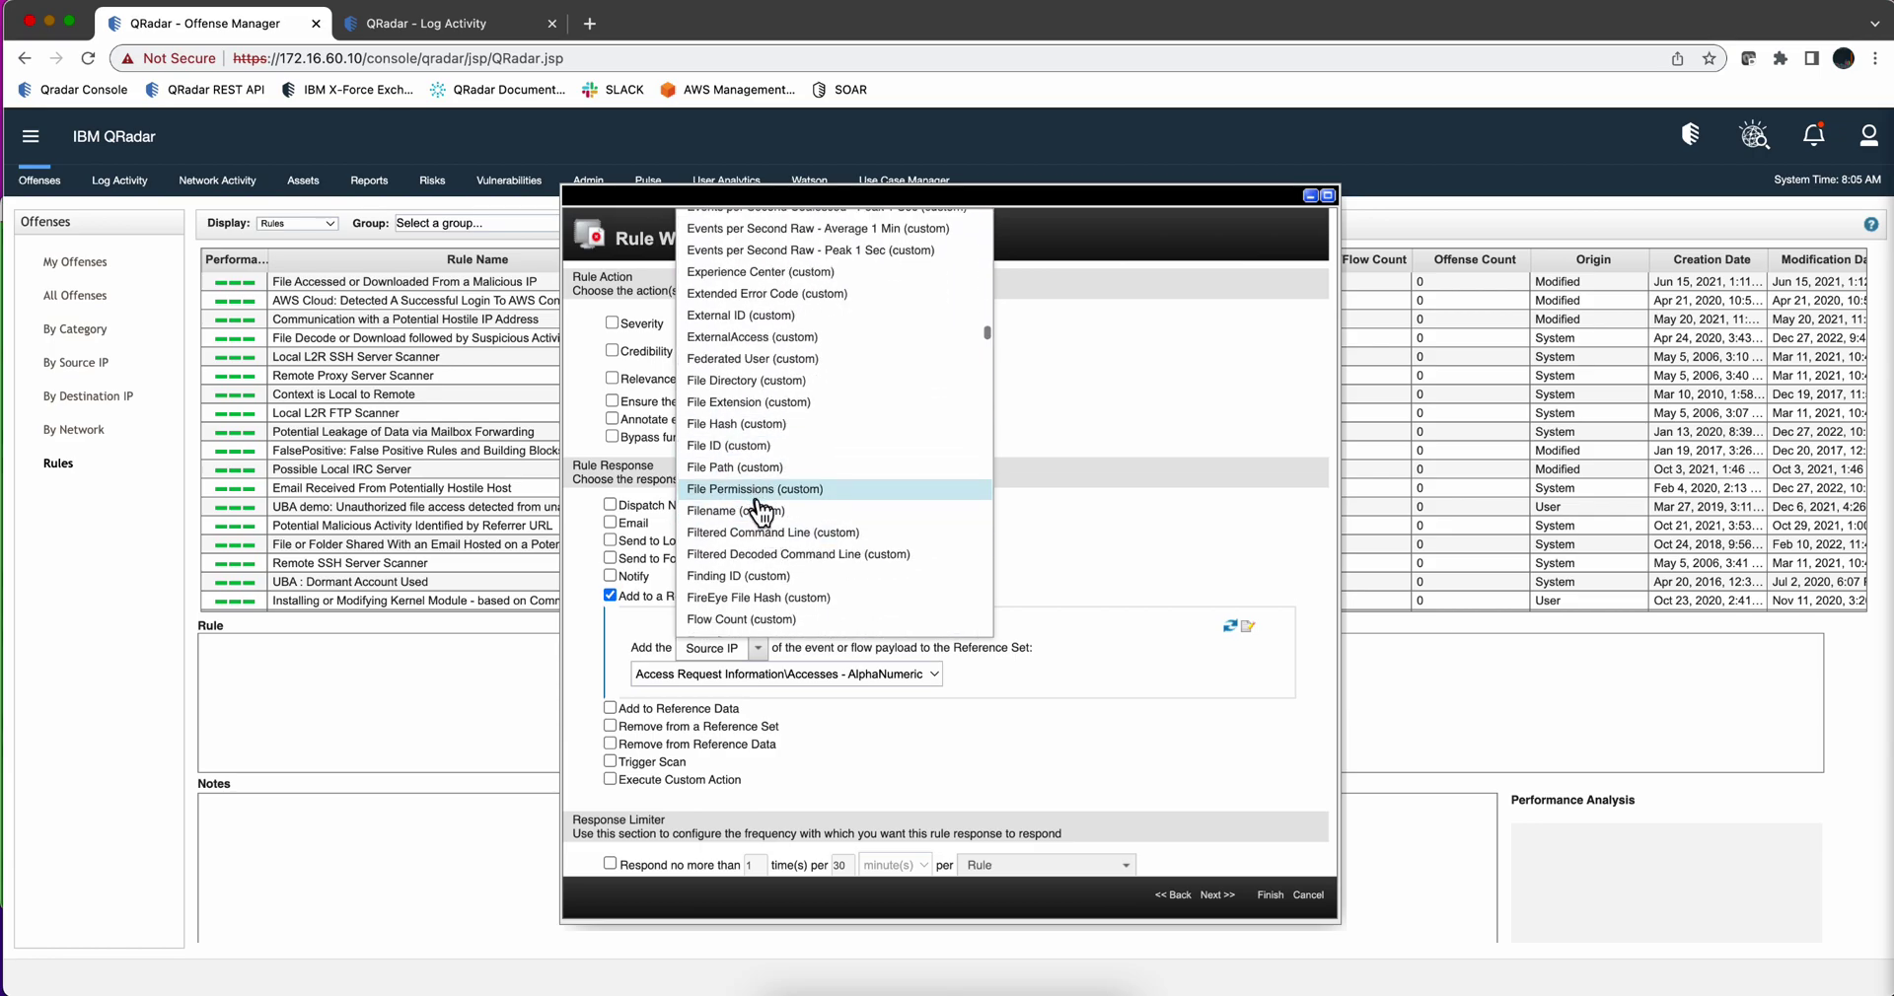
{"action": "scroll", "coordinate": [756, 510], "scroll_direction": "down", "scroll_amount": 3}
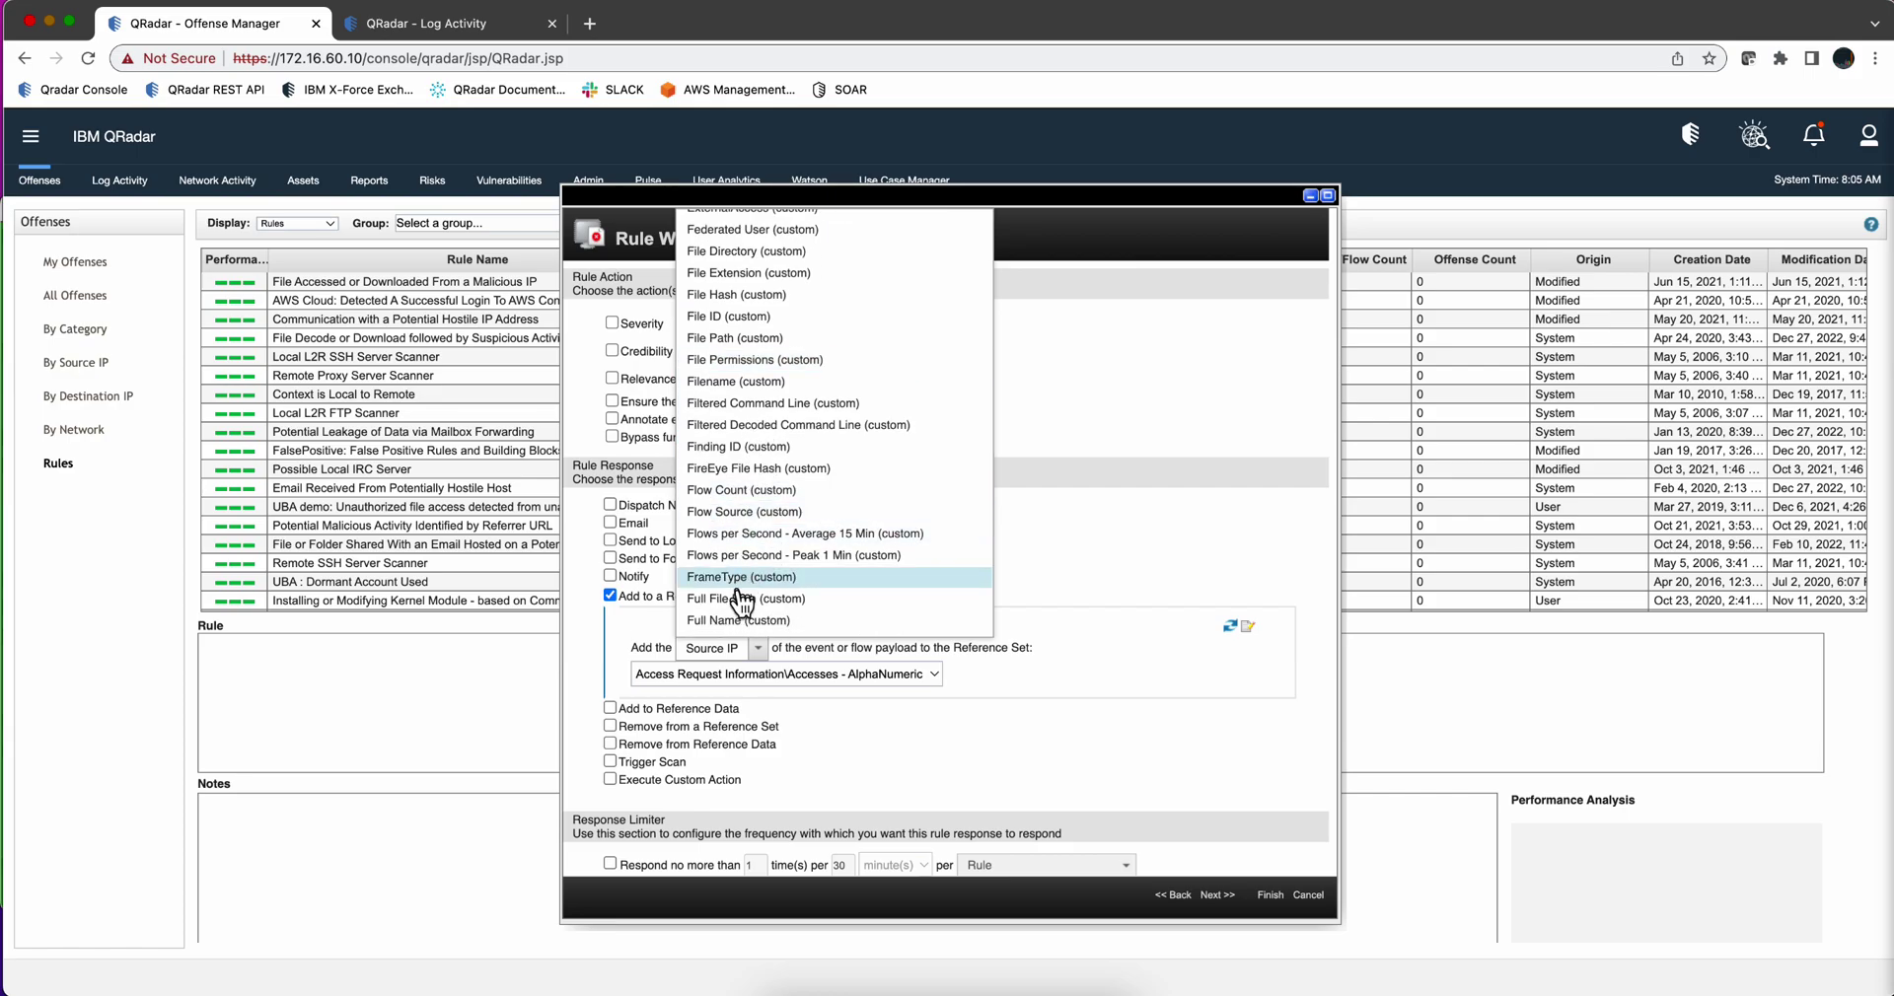
{"action": "left_click", "coordinate": [746, 621]}
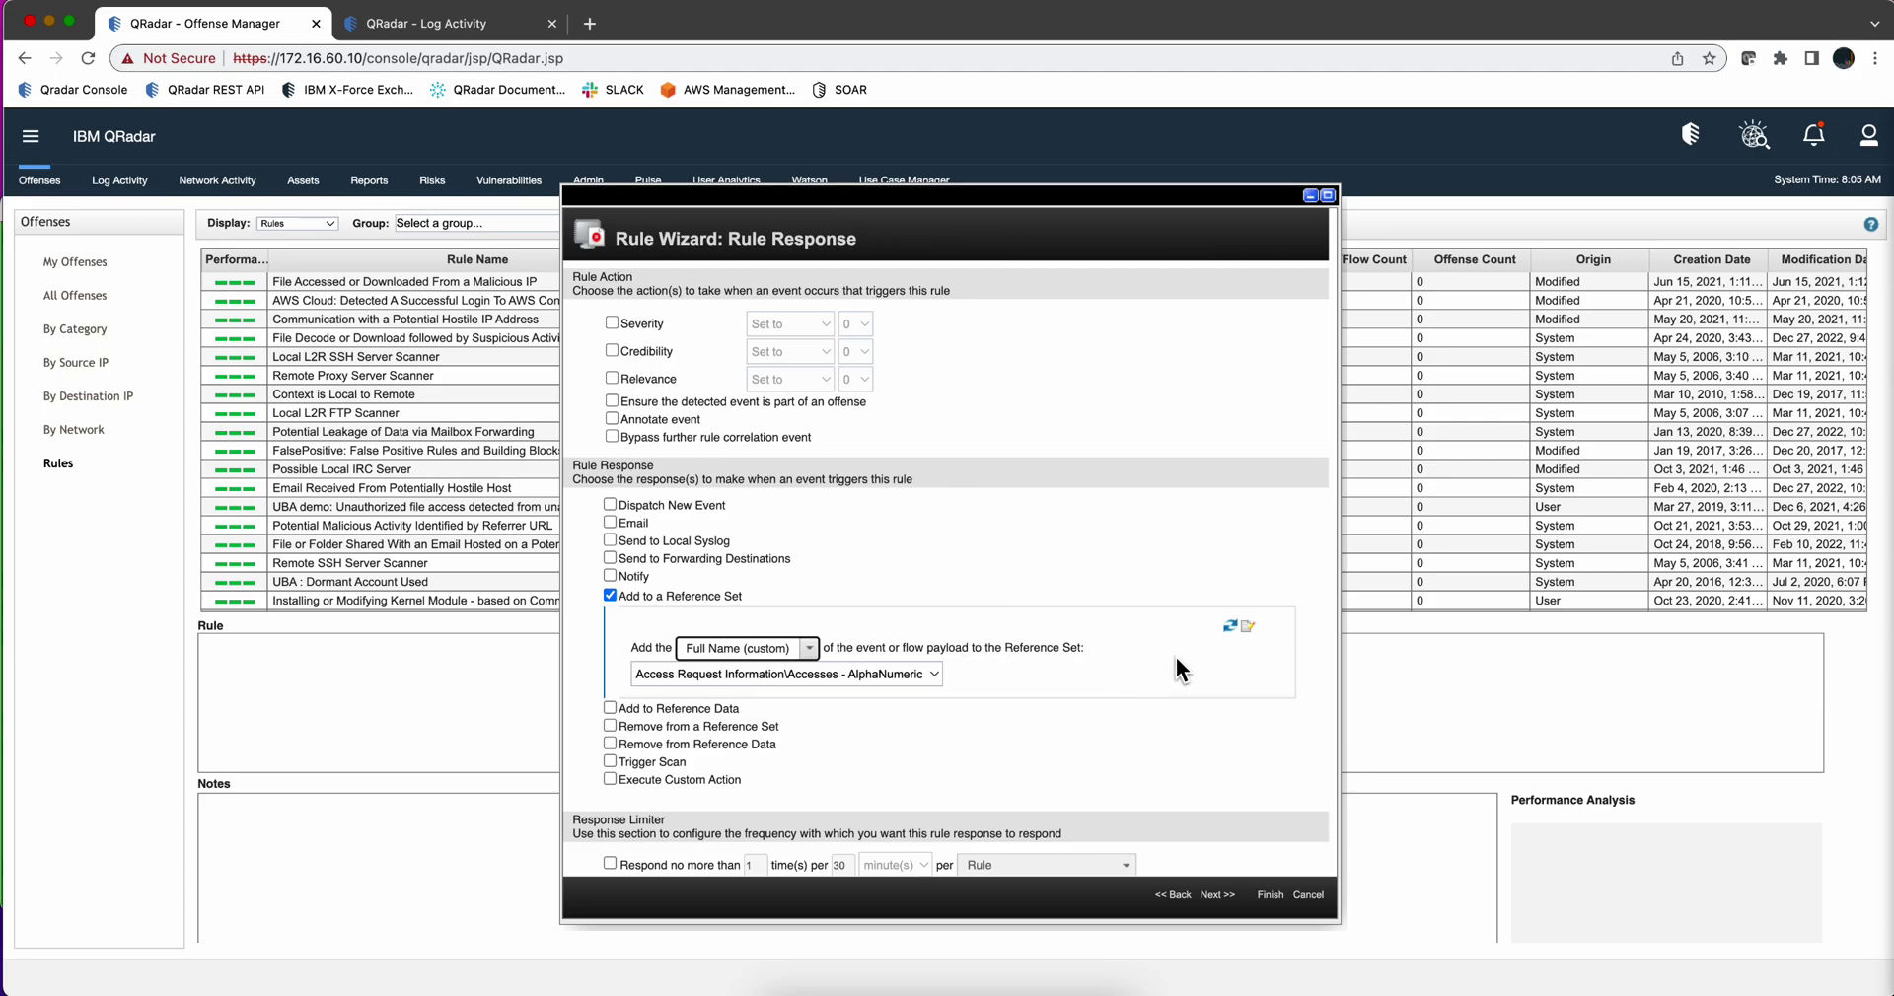
{"action": "key", "text": "Tab"}
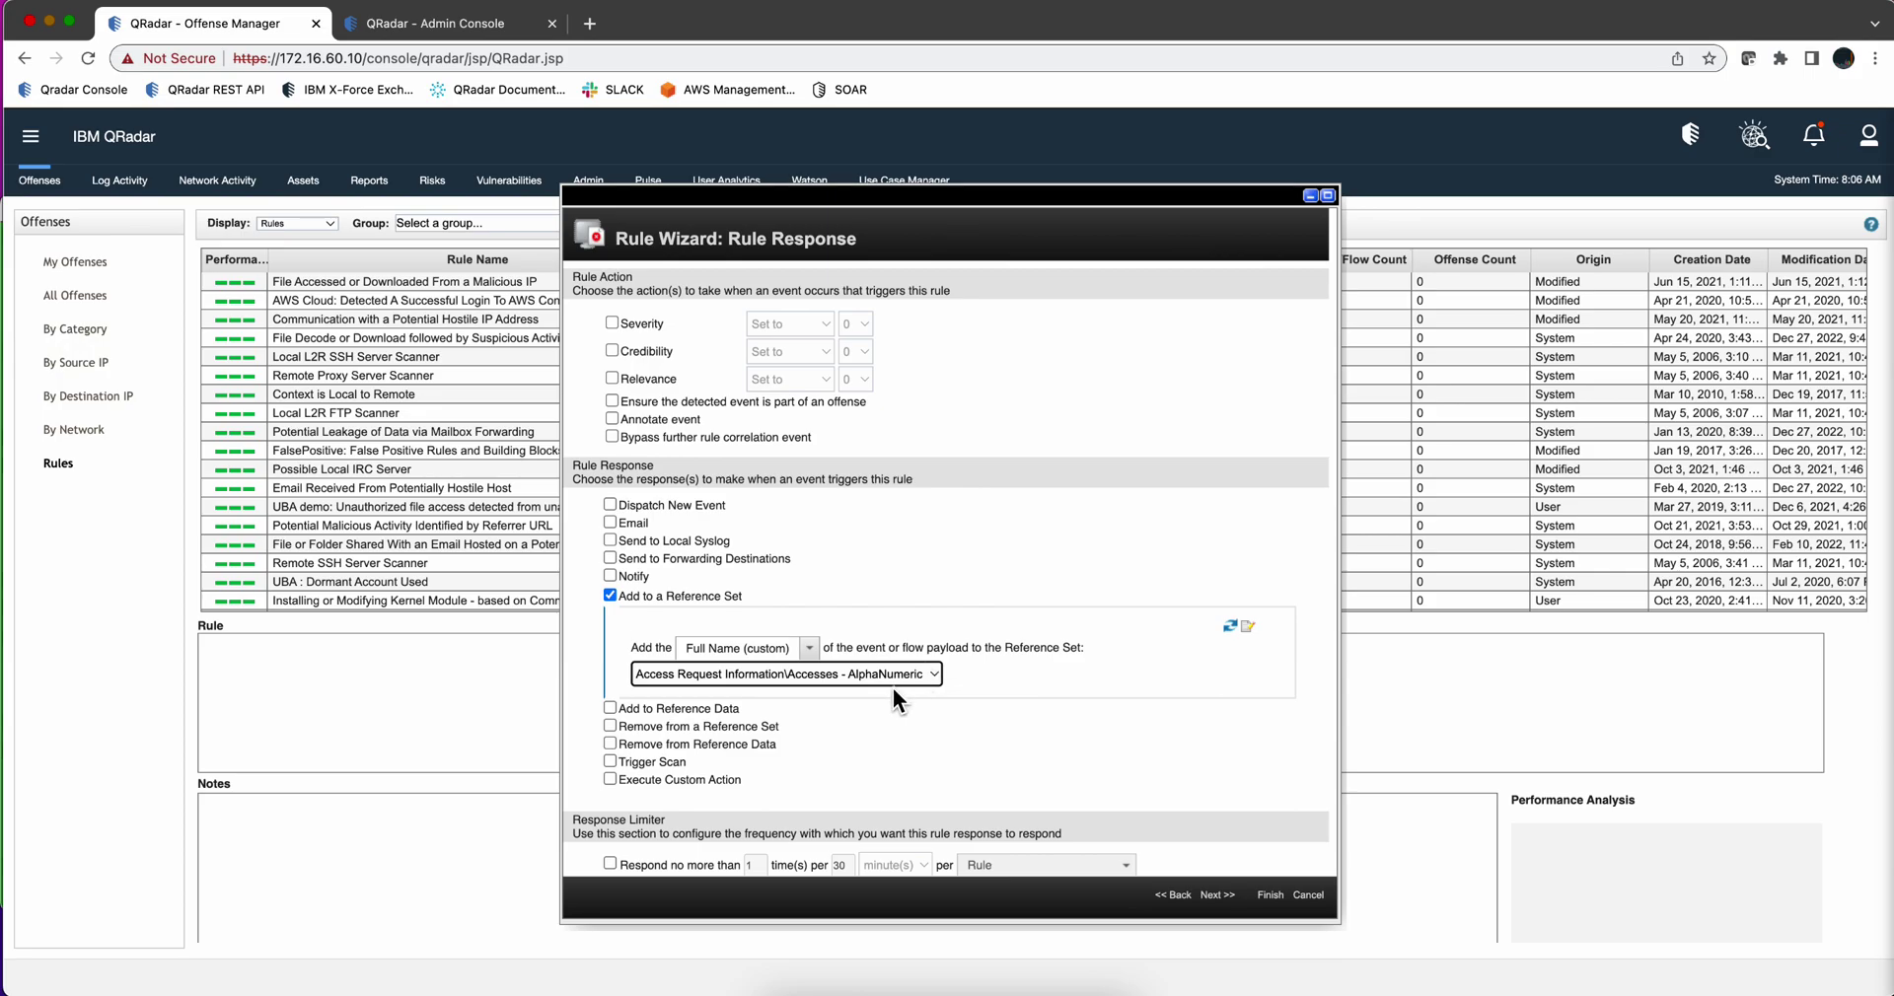
Switch to the QRadar Admin Console browser tab, open Reference Data Management and start a new reference set
{"action": "left_click", "coordinate": [390, 22]}
{"action": "left_click", "coordinate": [30, 136]}
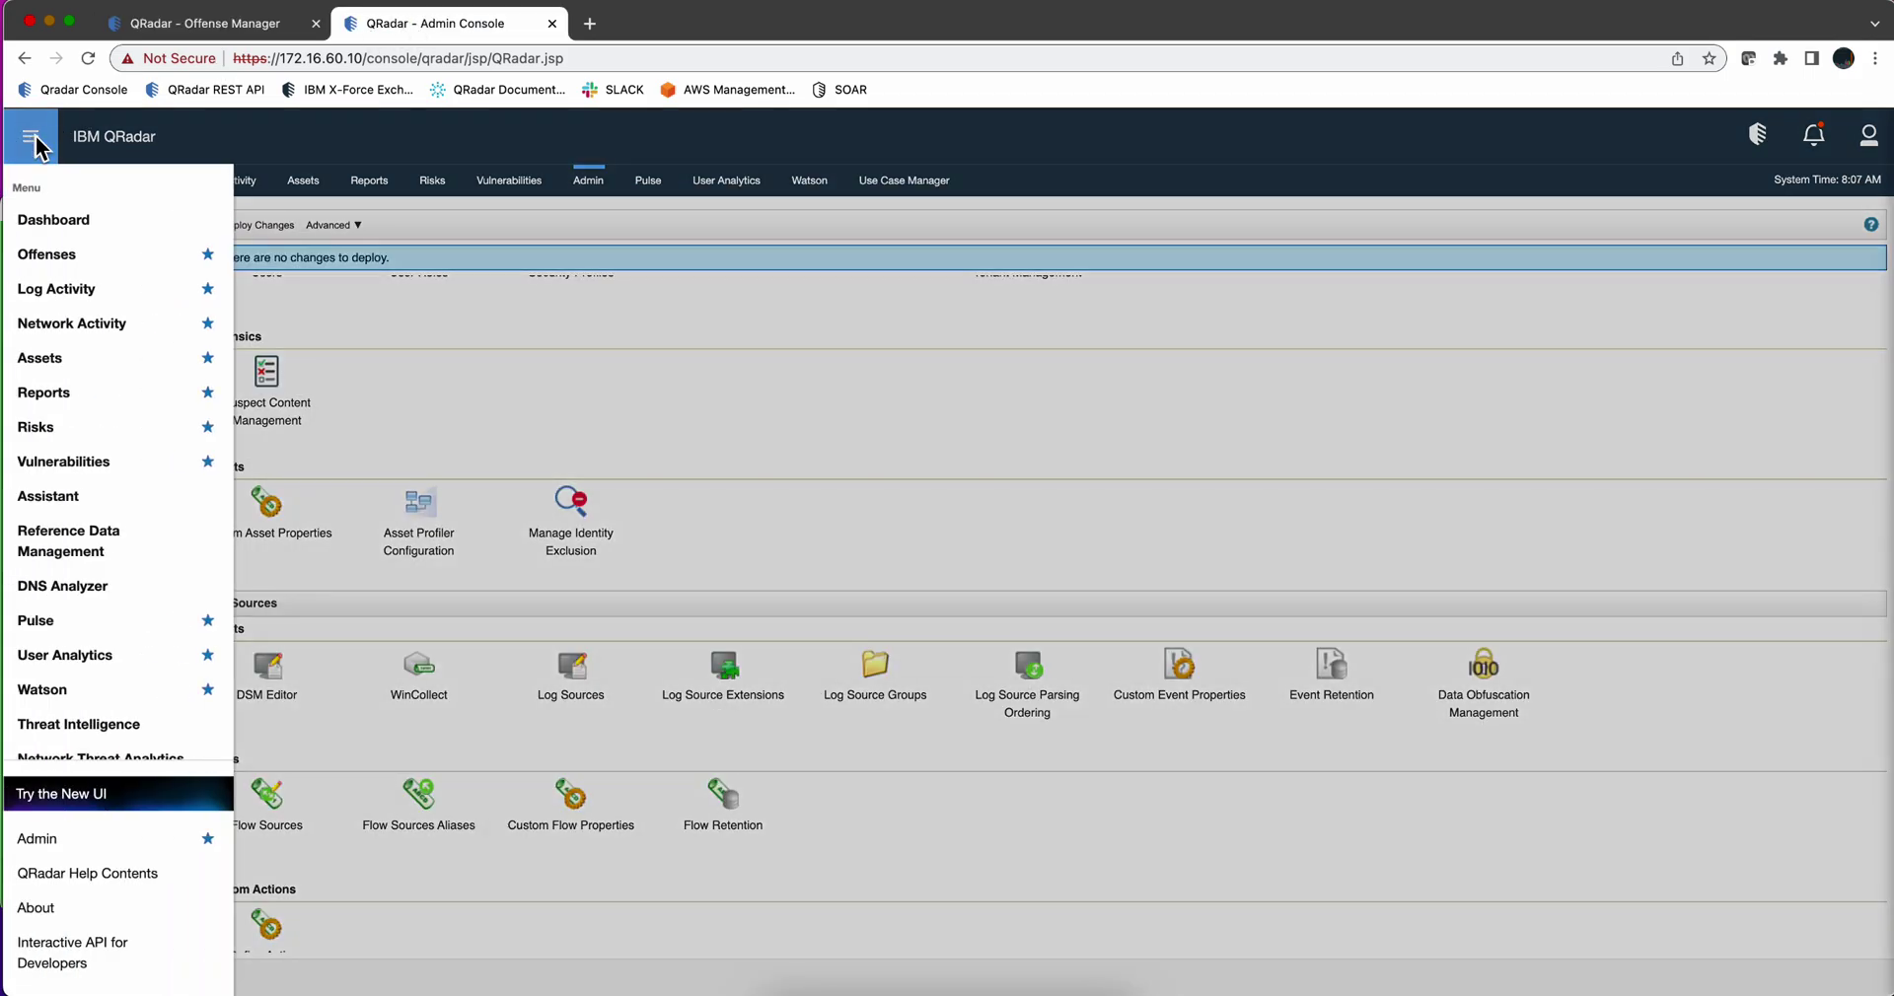
{"action": "left_click", "coordinate": [89, 530]}
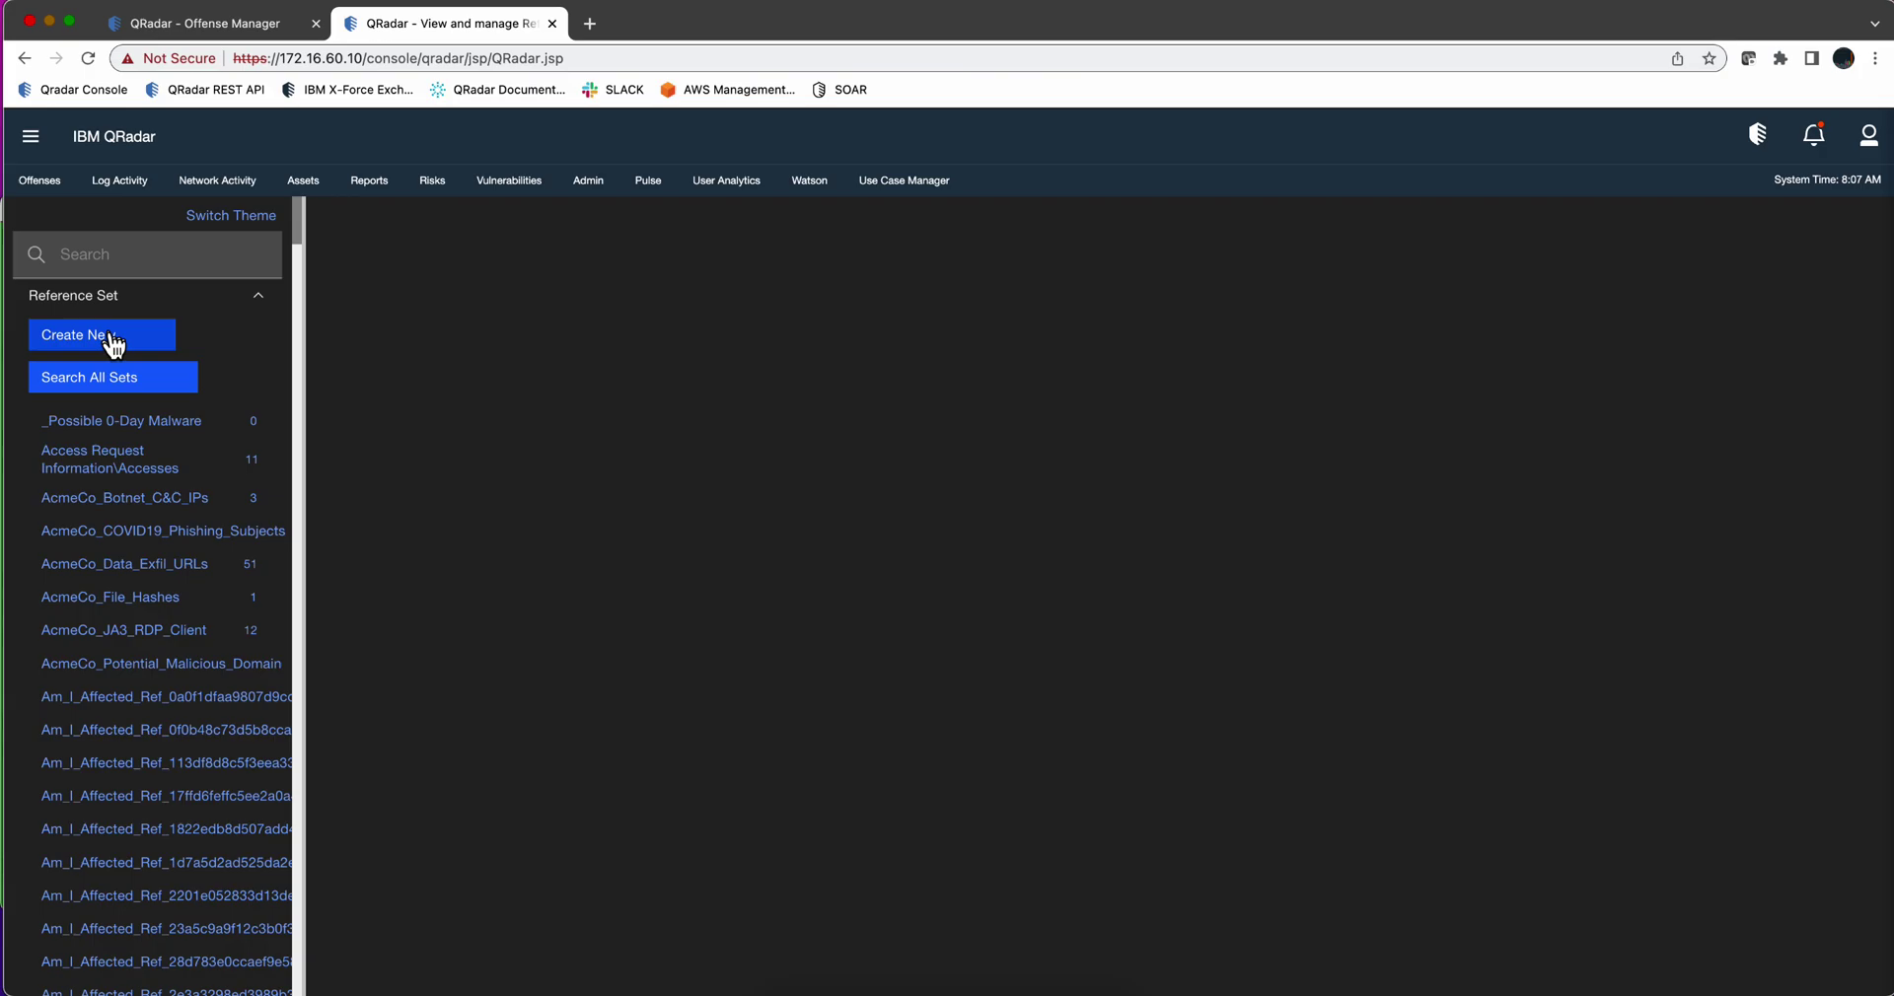
{"action": "left_click", "coordinate": [261, 306]}
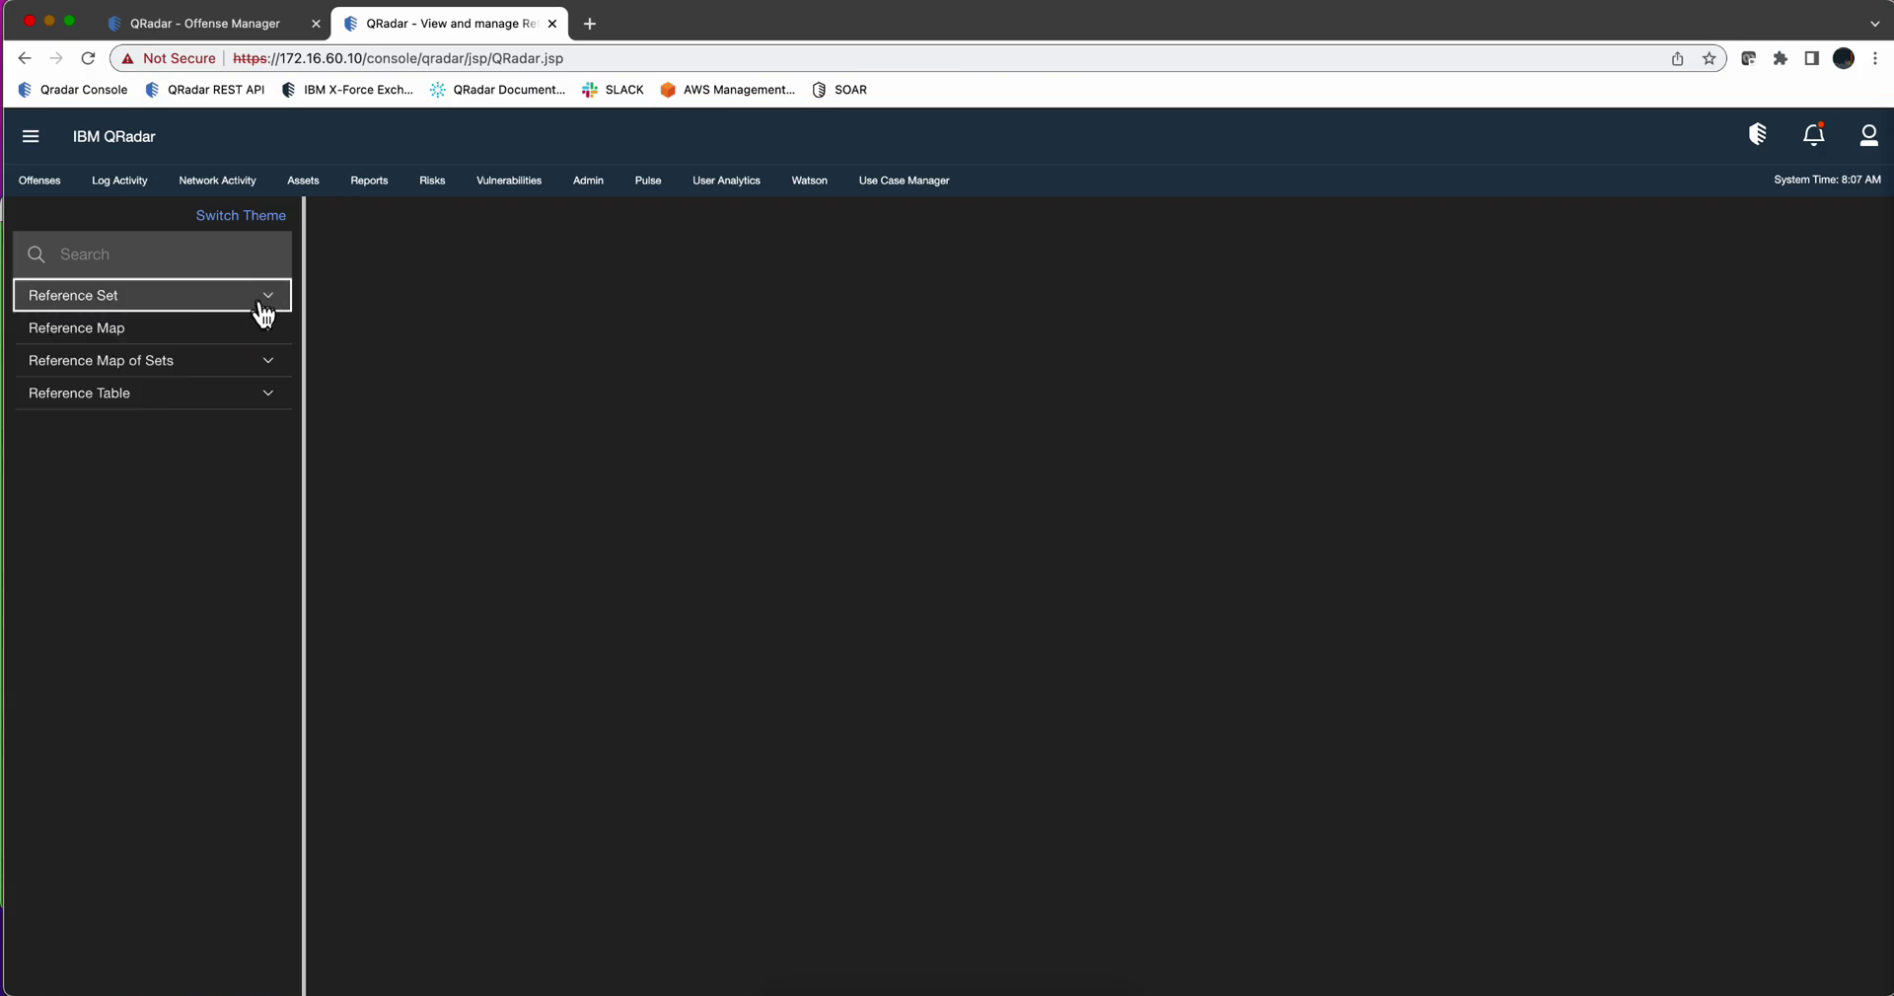
{"action": "left_click", "coordinate": [197, 304]}
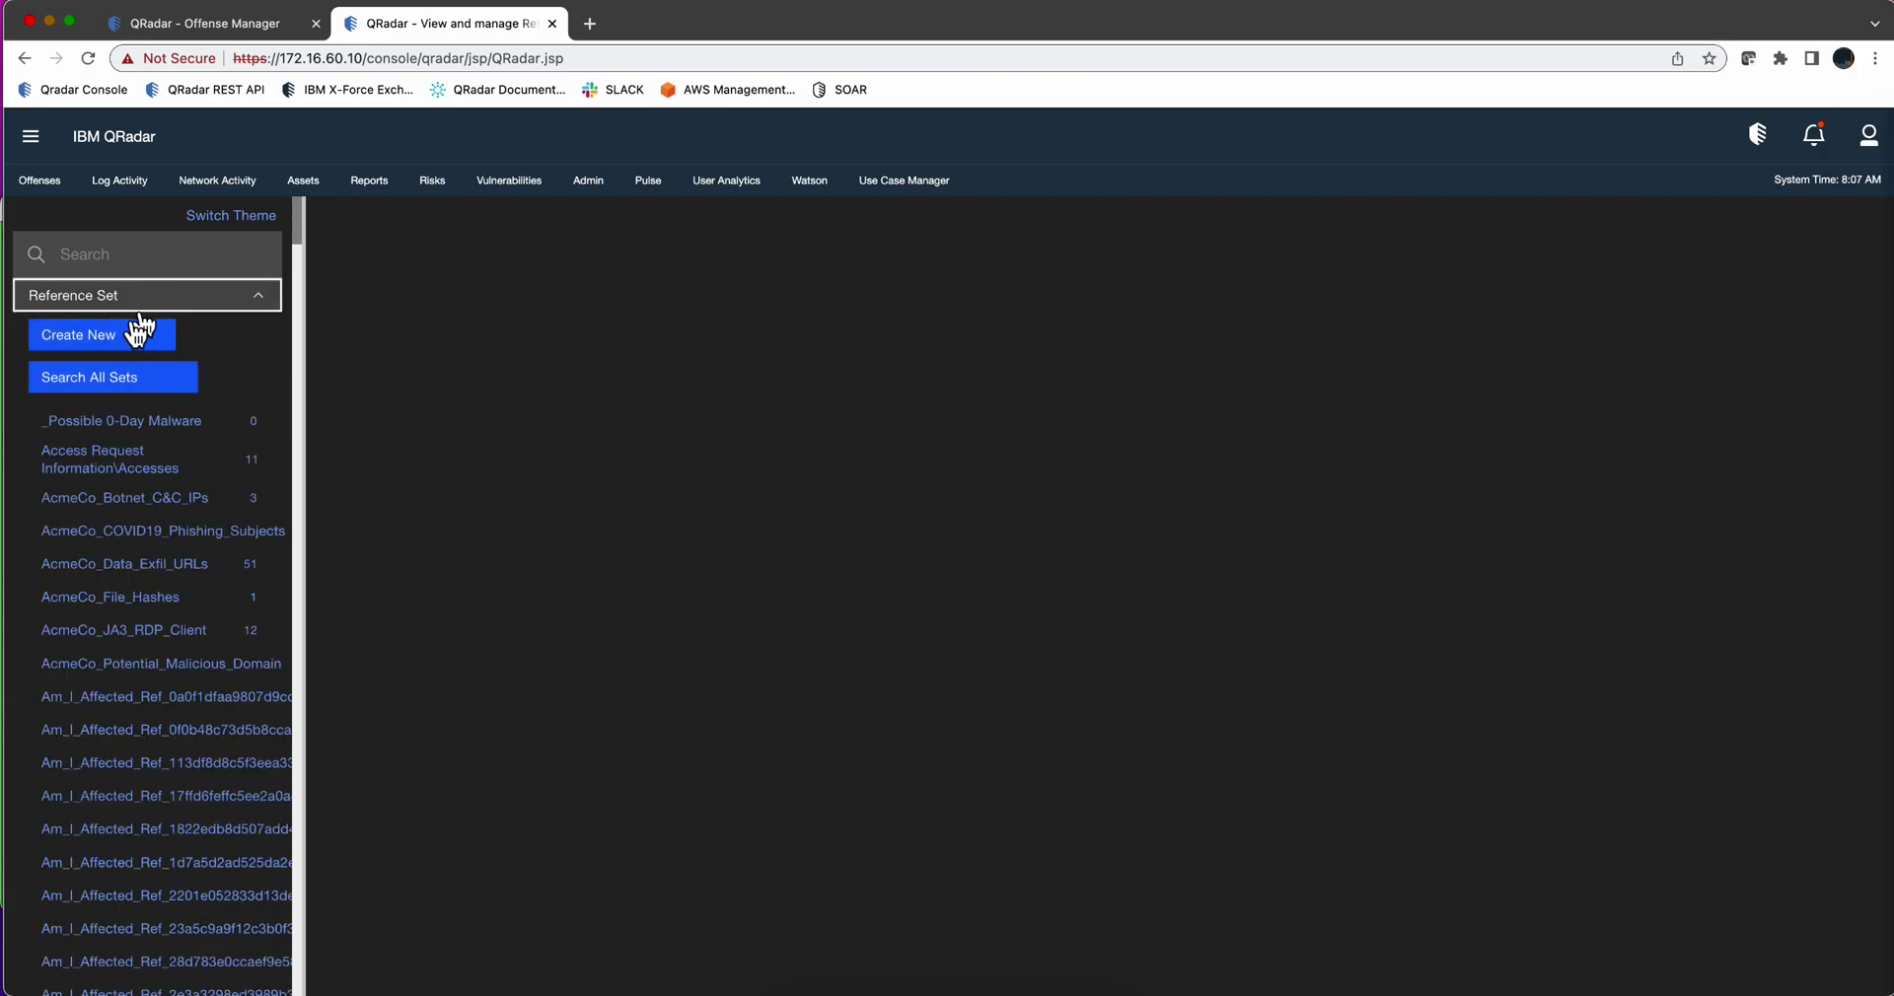
{"action": "left_click", "coordinate": [138, 333]}
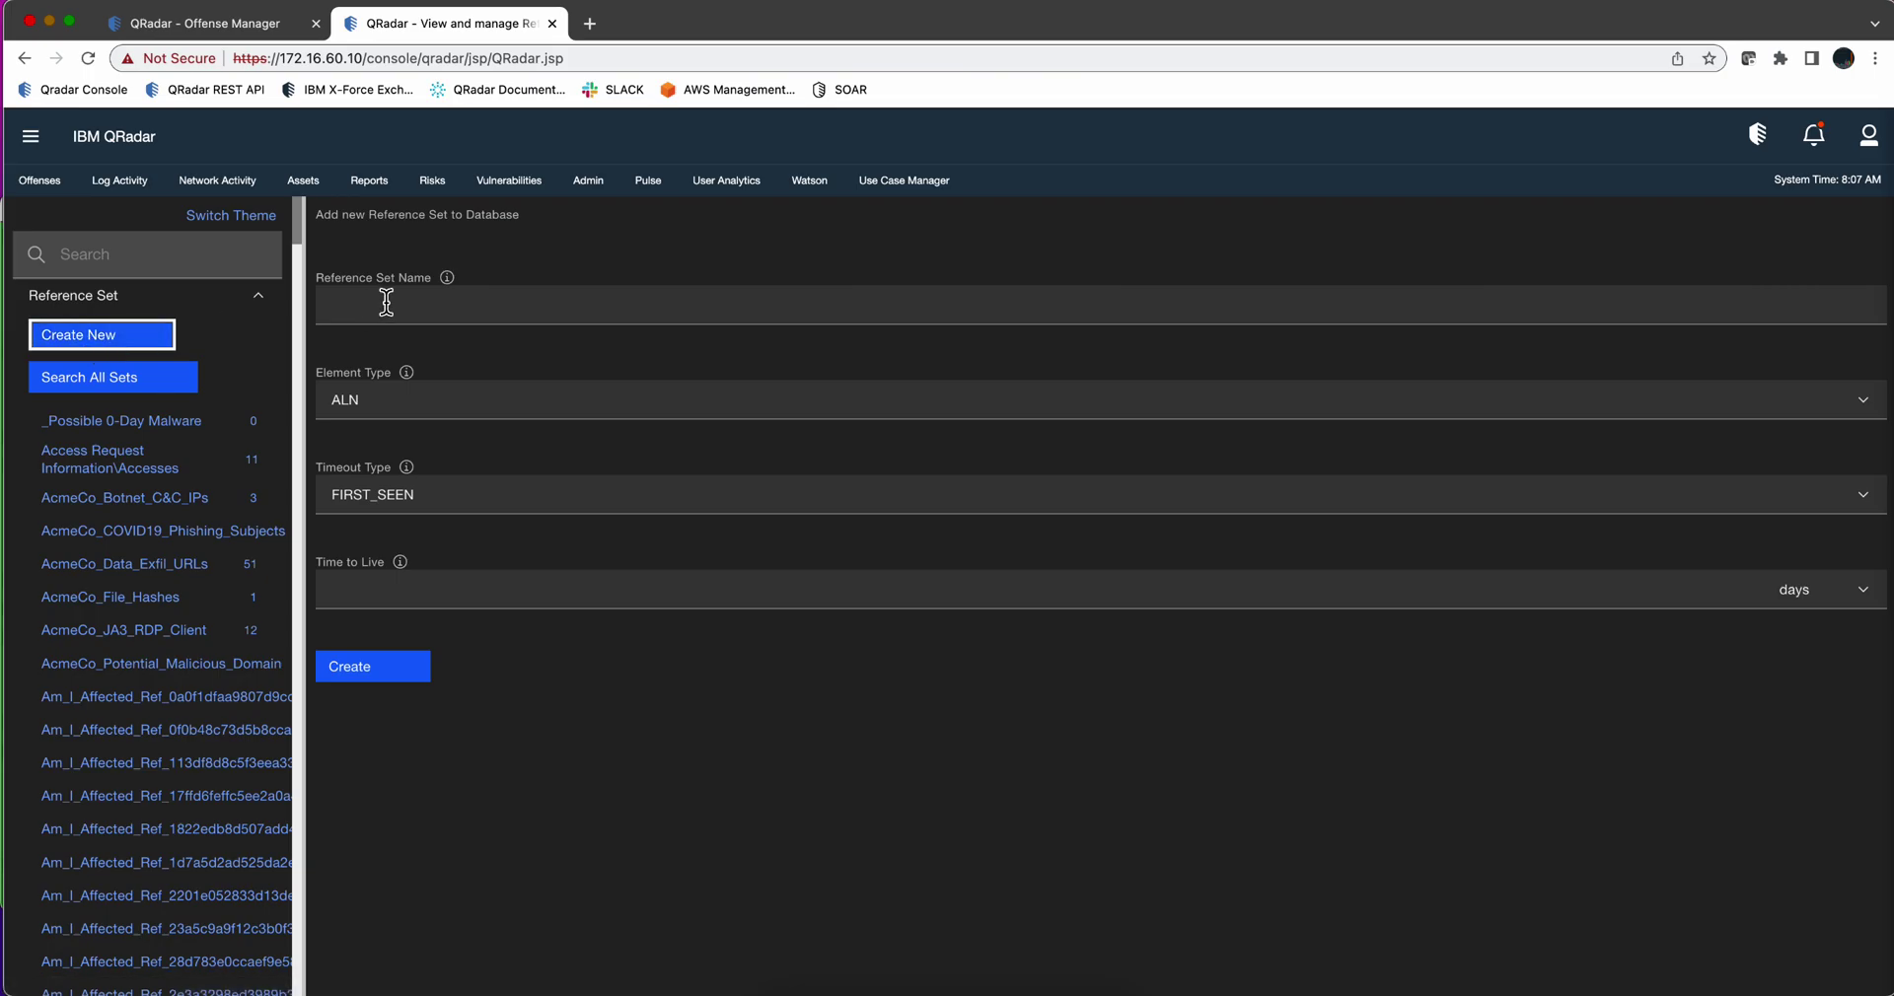
Name the new reference set Emergency Access Used
{"action": "left_click", "coordinate": [386, 302]}
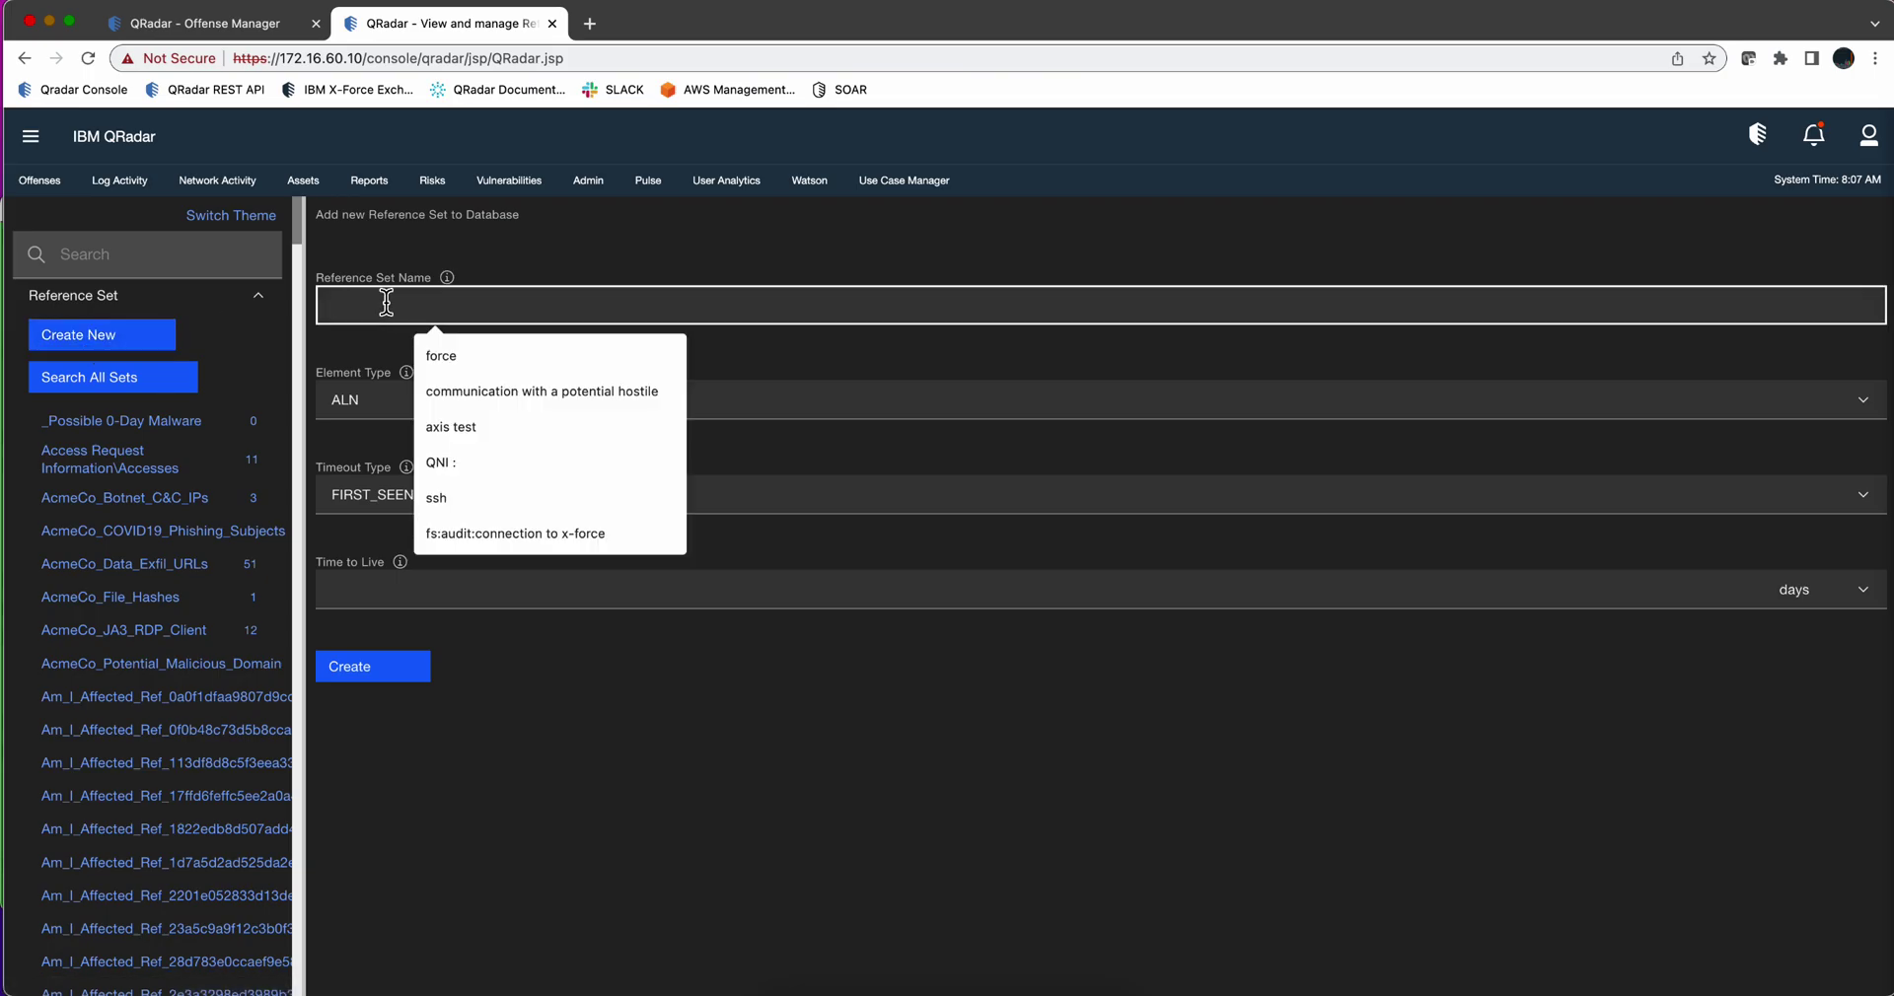
{"action": "type", "text": "Emer"}
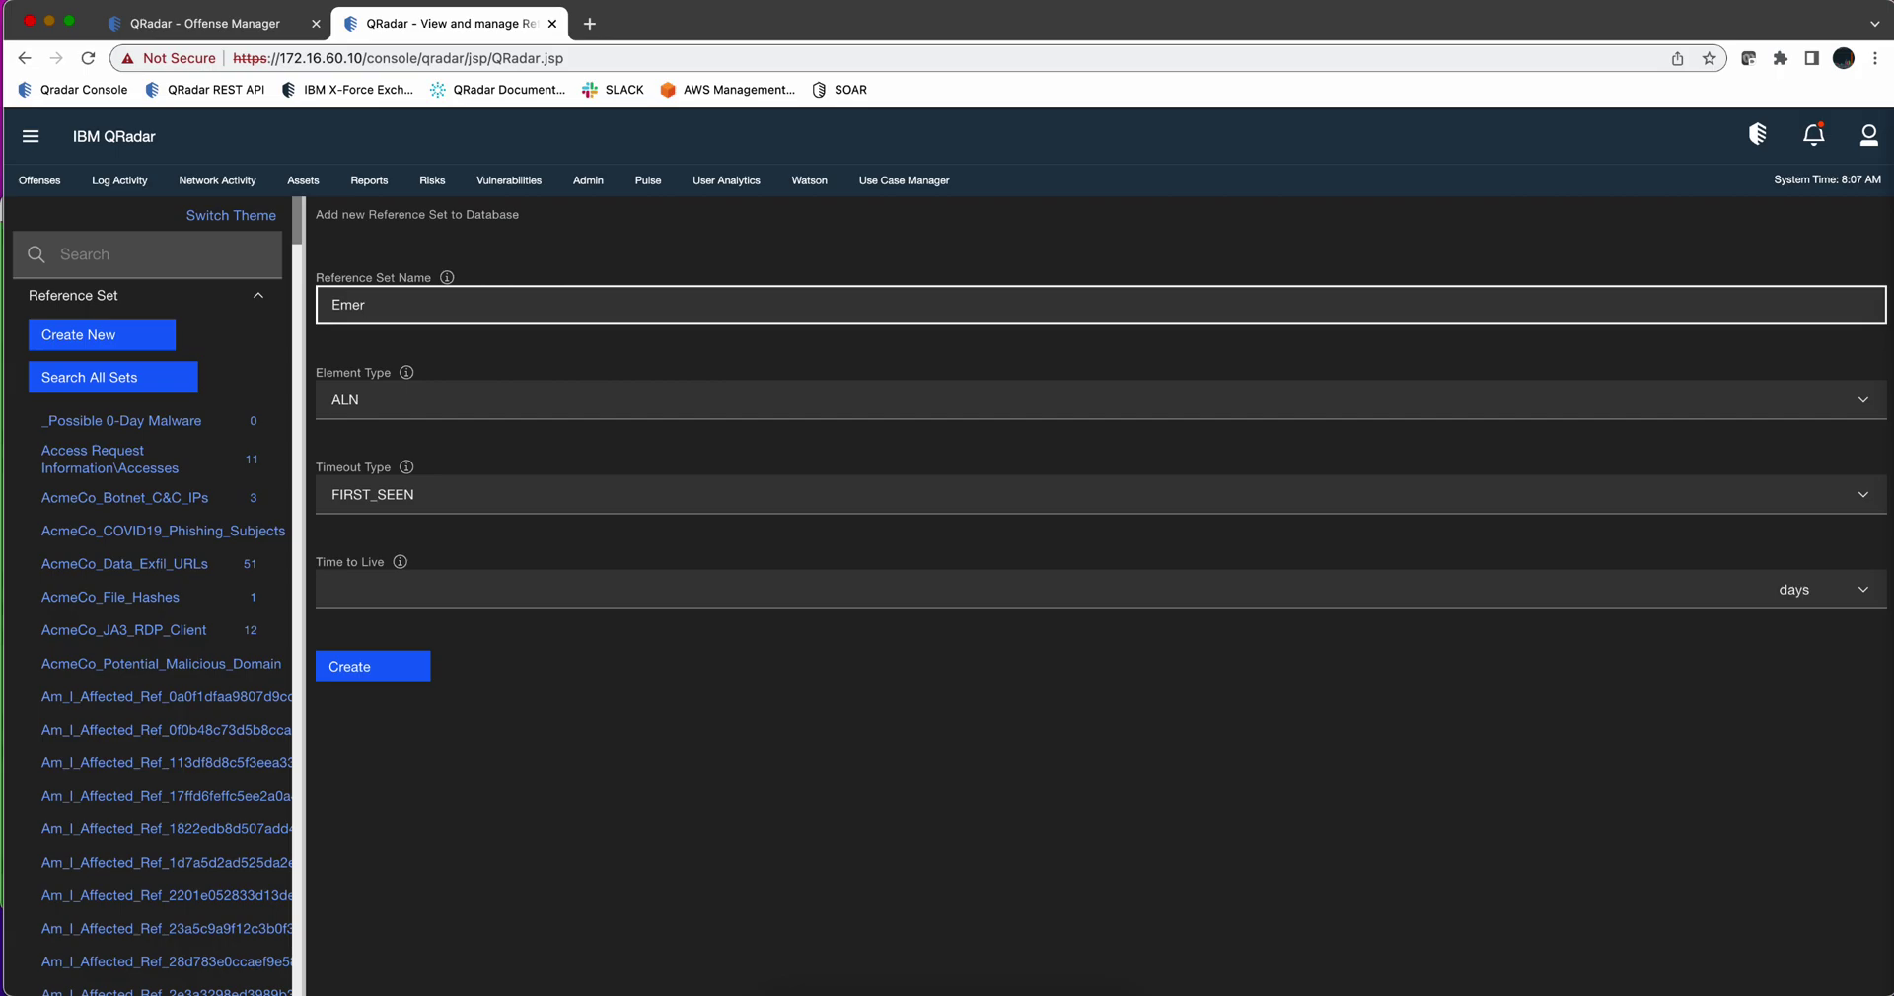
{"action": "type", "text": "gency Access Used"}
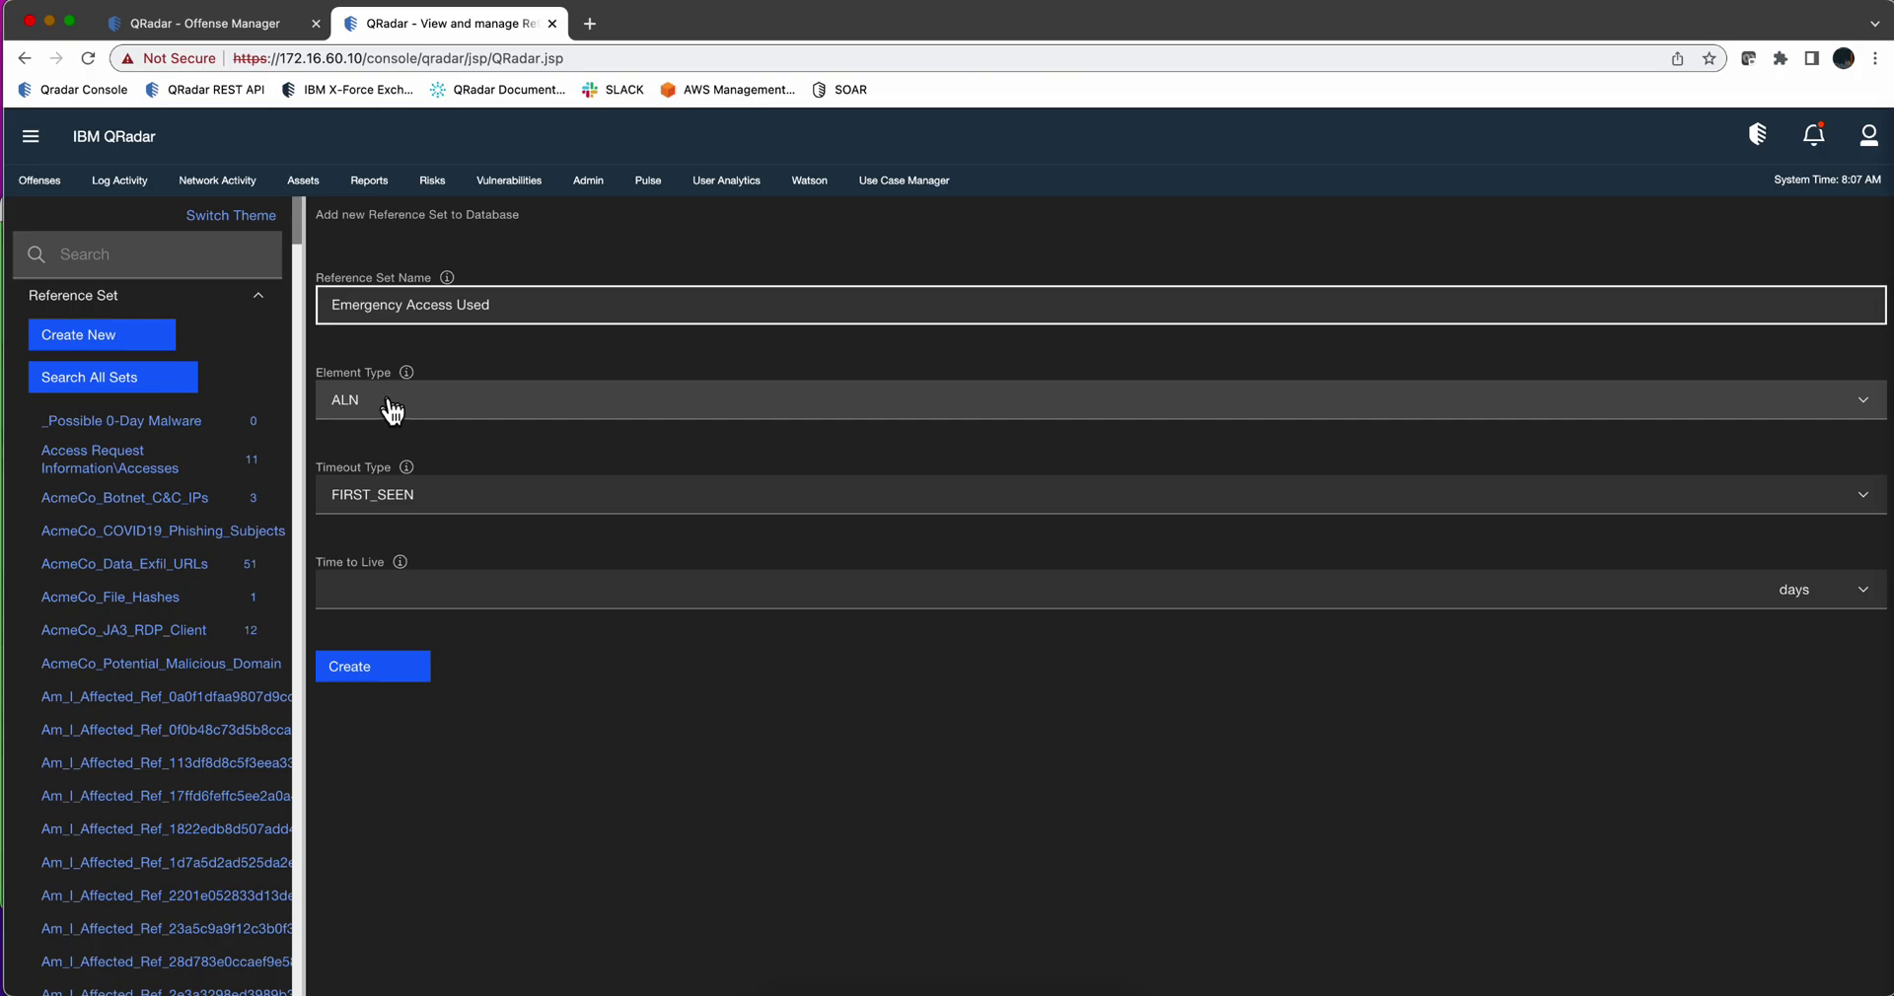
Set the reference set's time to live to 3 mons and create the set
{"action": "left_click", "coordinate": [381, 591]}
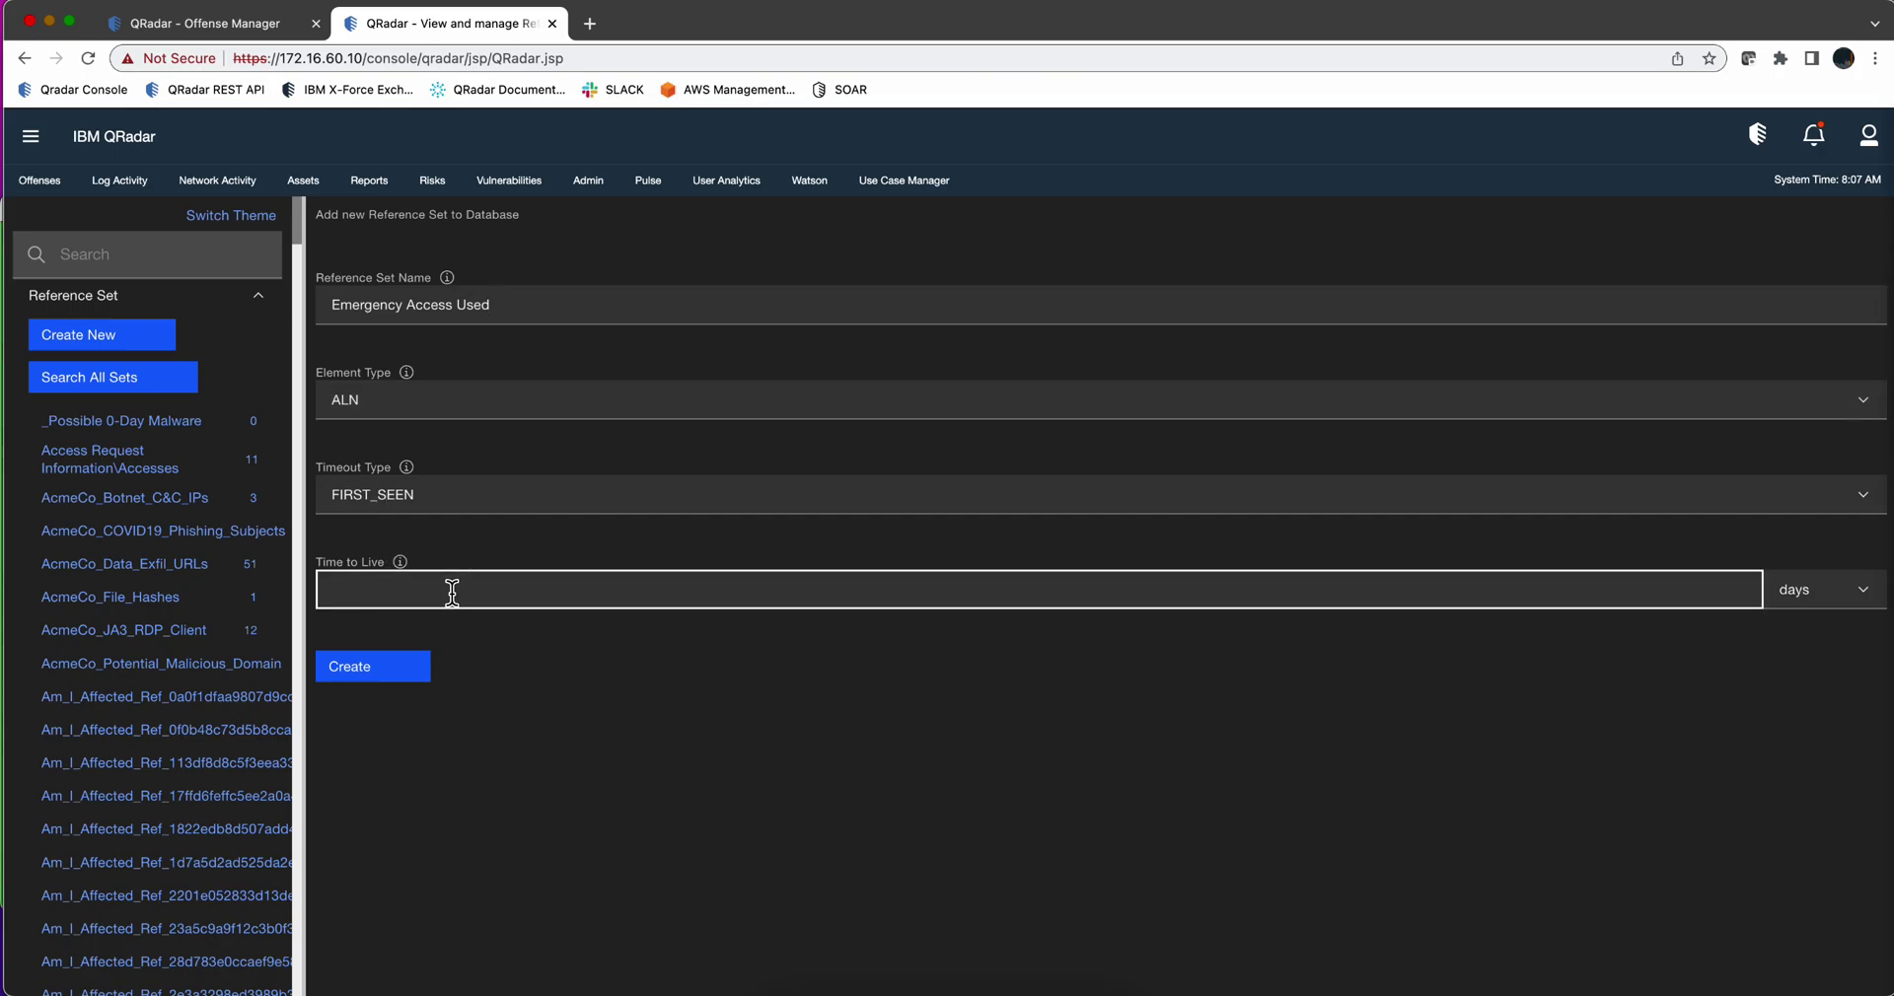
{"action": "left_click", "coordinate": [1862, 592]}
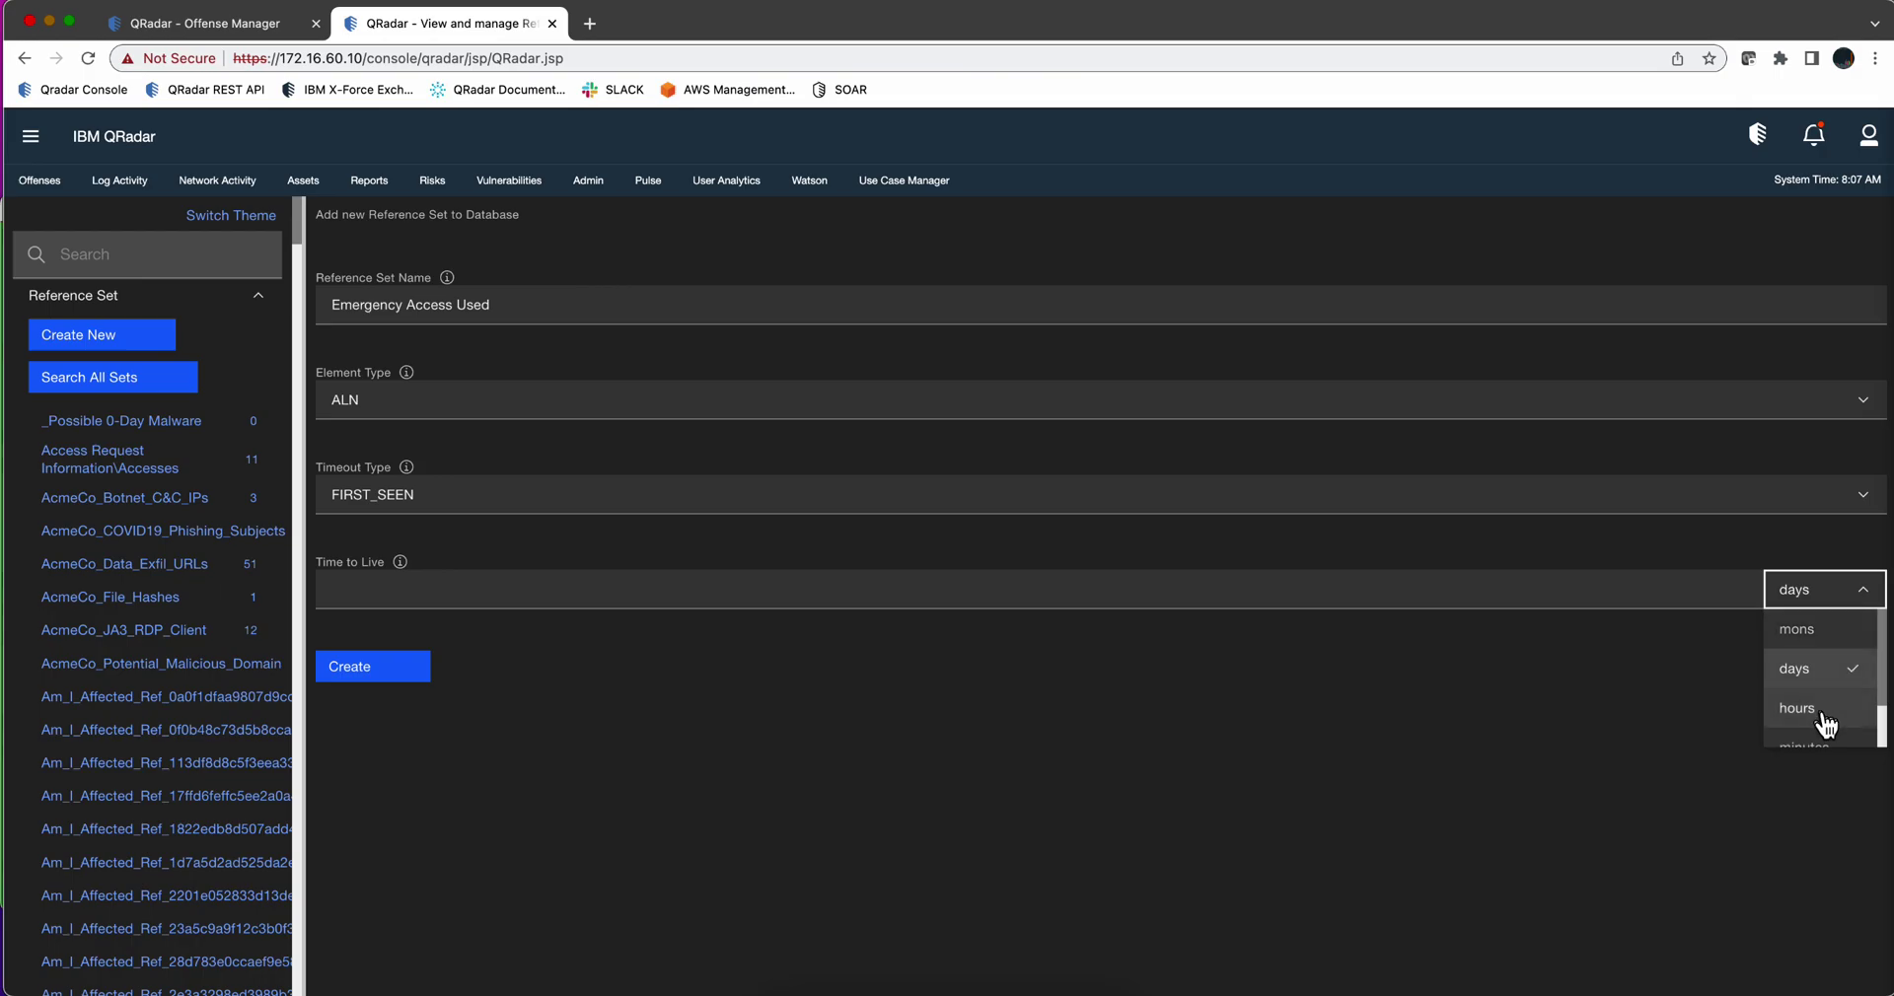
{"action": "scroll", "coordinate": [1832, 657], "scroll_direction": "down", "scroll_amount": 1}
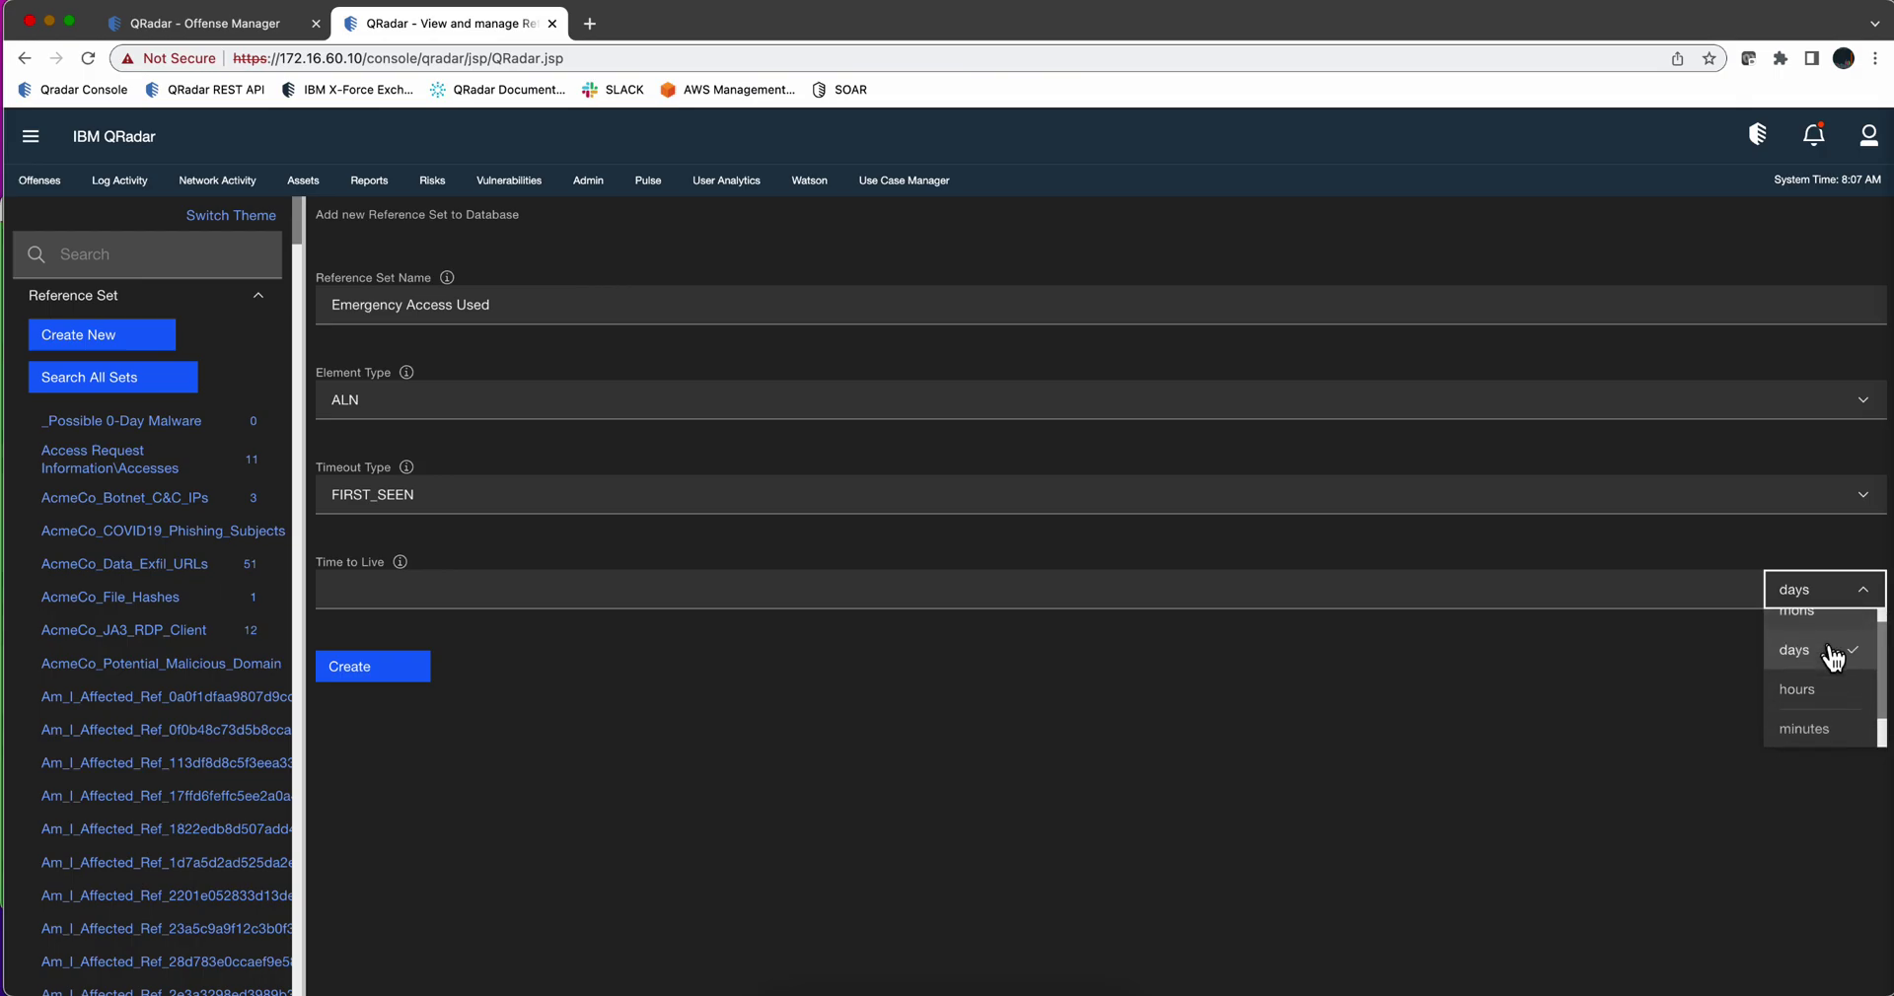
{"action": "scroll", "coordinate": [1832, 658], "scroll_direction": "up", "scroll_amount": 1}
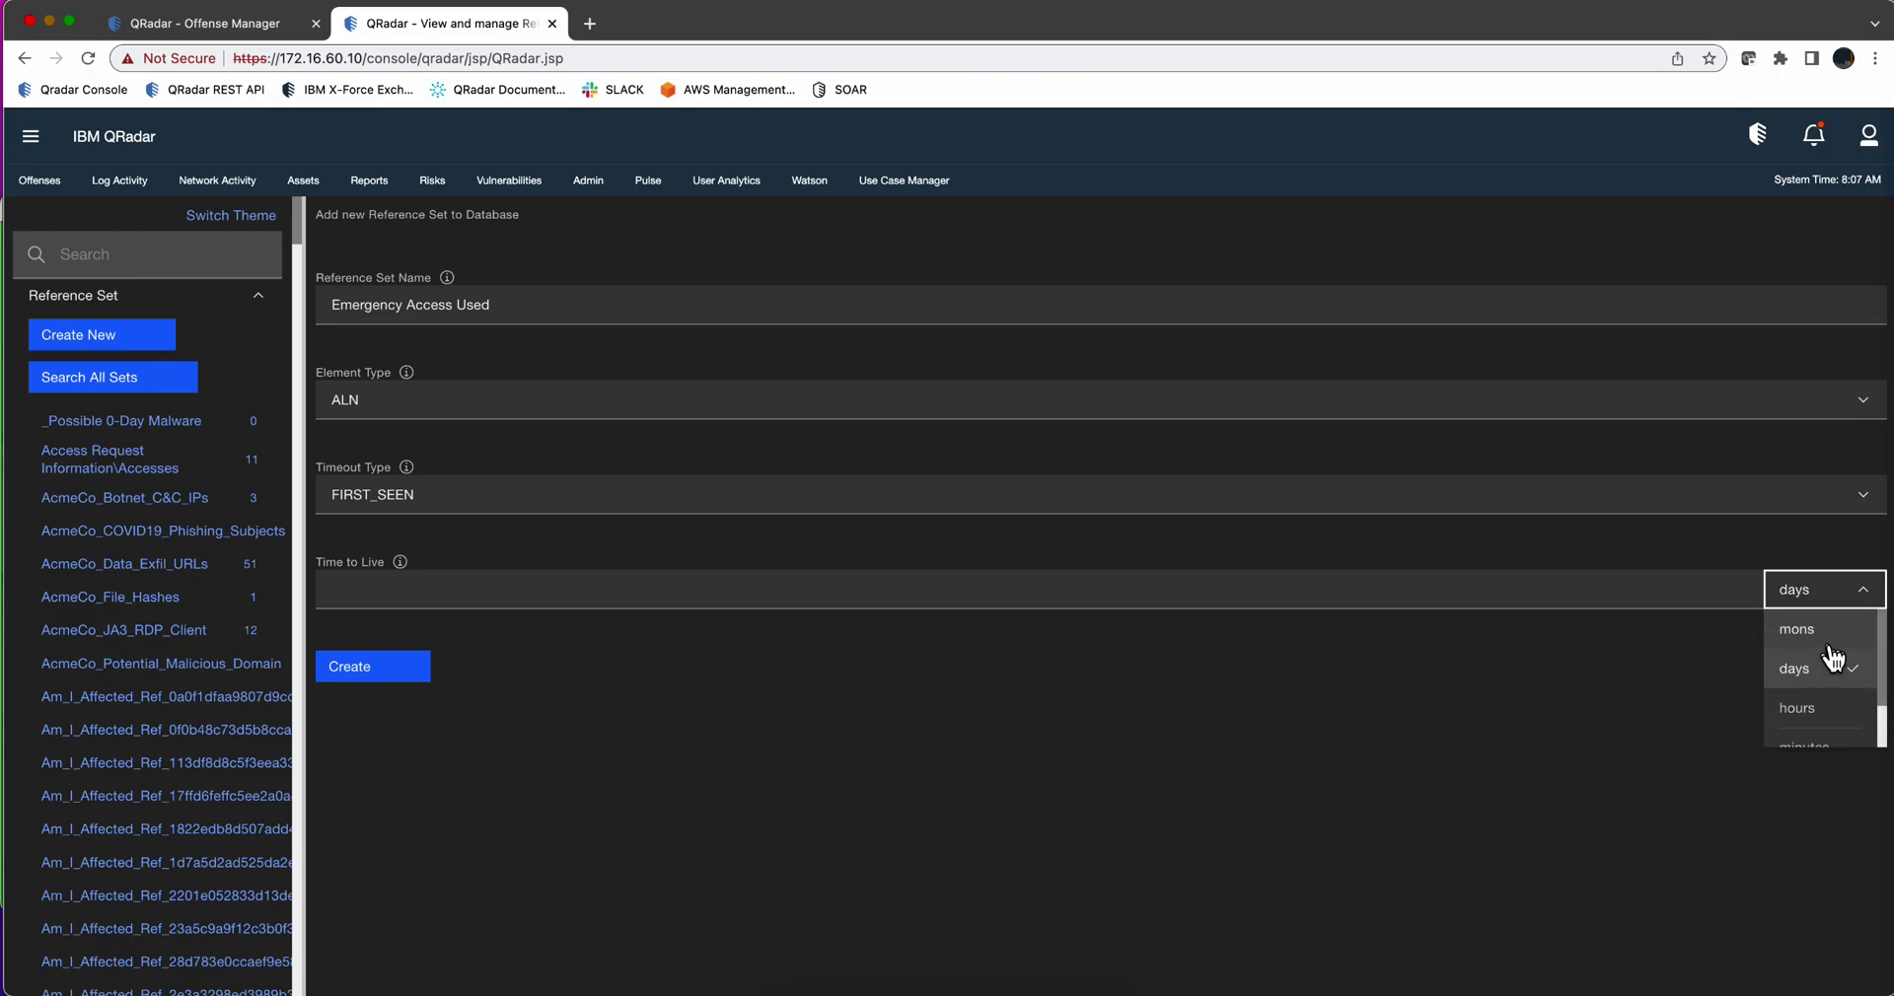
{"action": "scroll", "coordinate": [1832, 657], "scroll_direction": "down", "scroll_amount": 1}
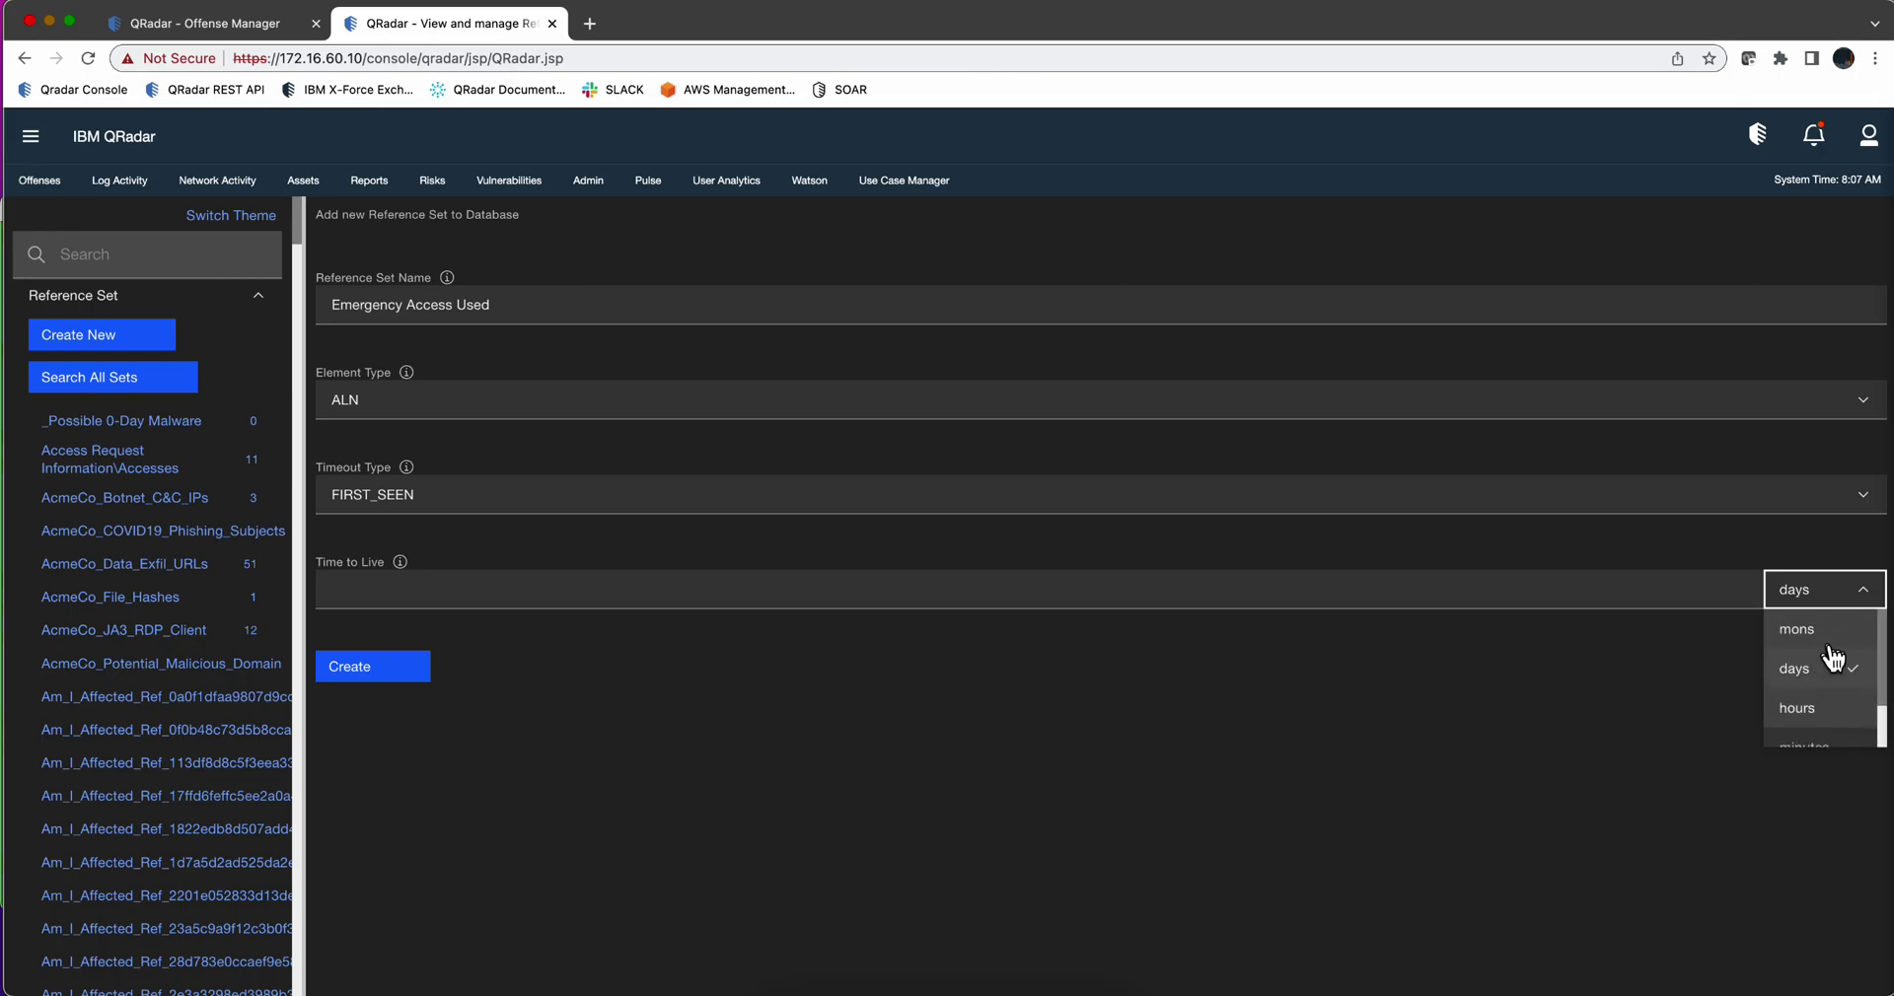
{"action": "scroll", "coordinate": [1830, 663], "scroll_direction": "up", "scroll_amount": 1}
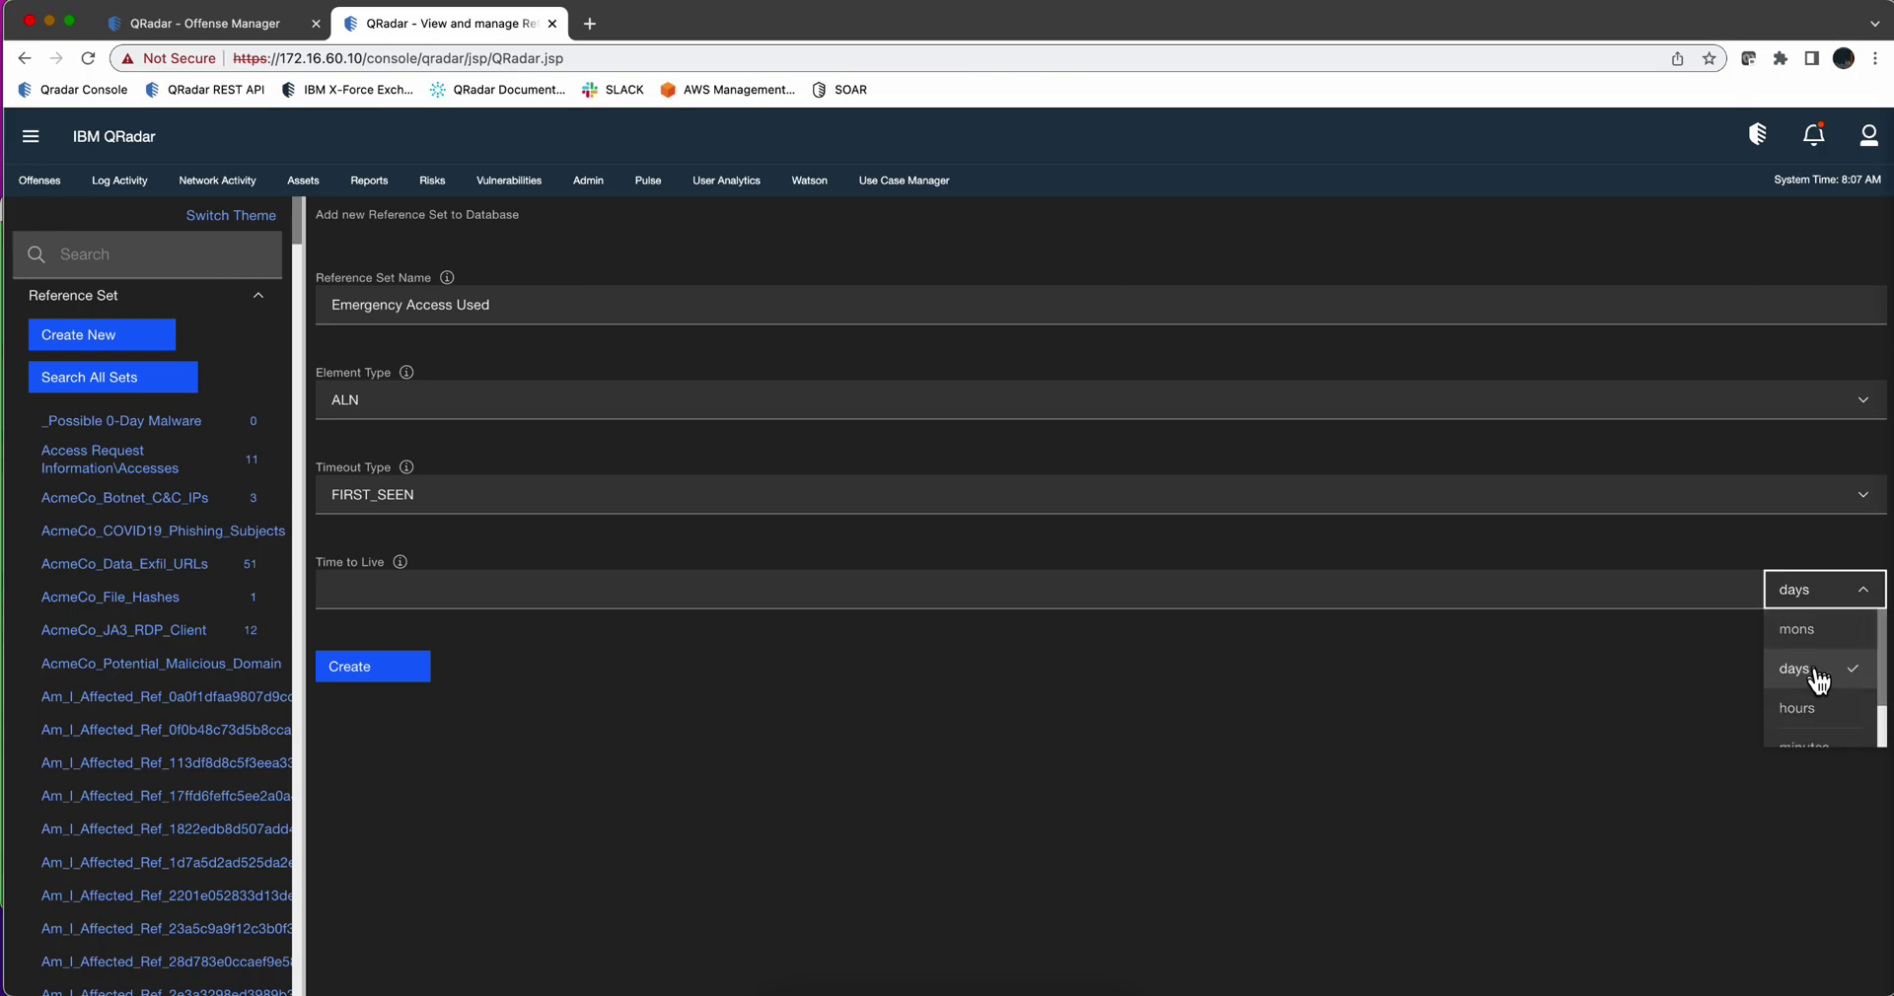
{"action": "left_click", "coordinate": [1809, 624]}
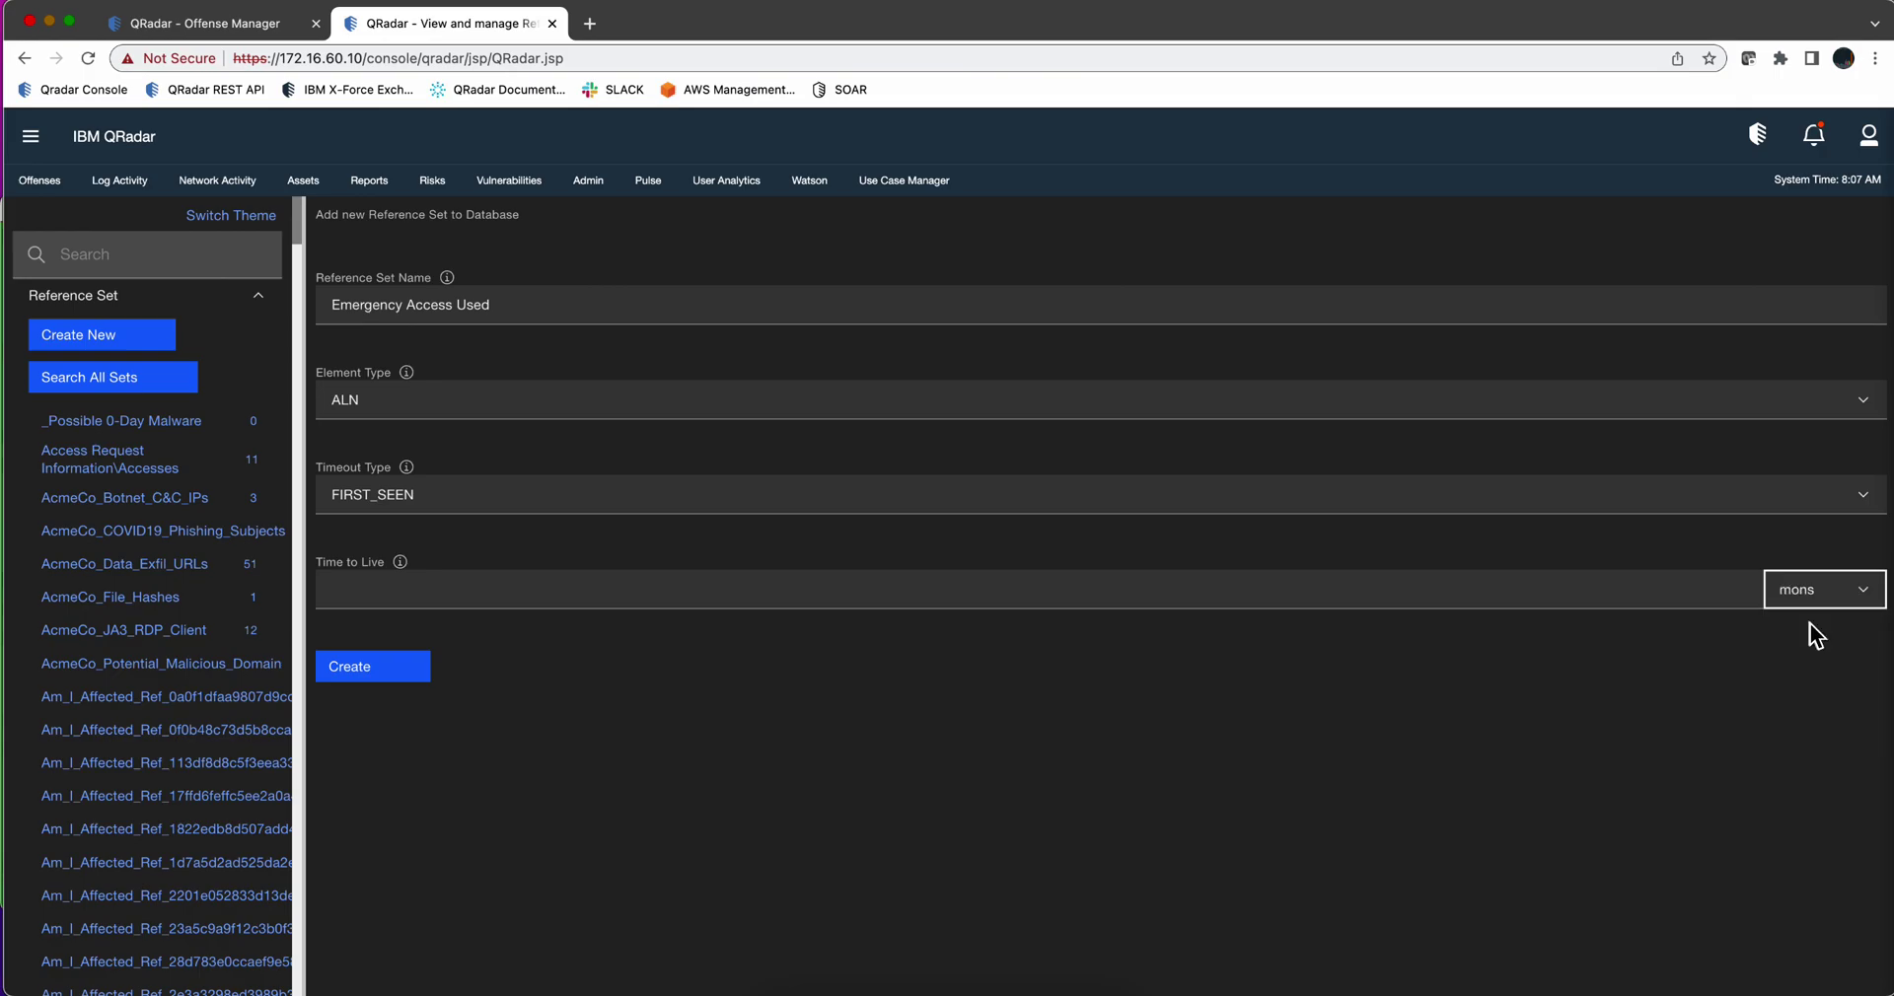
{"action": "left_click", "coordinate": [466, 592]}
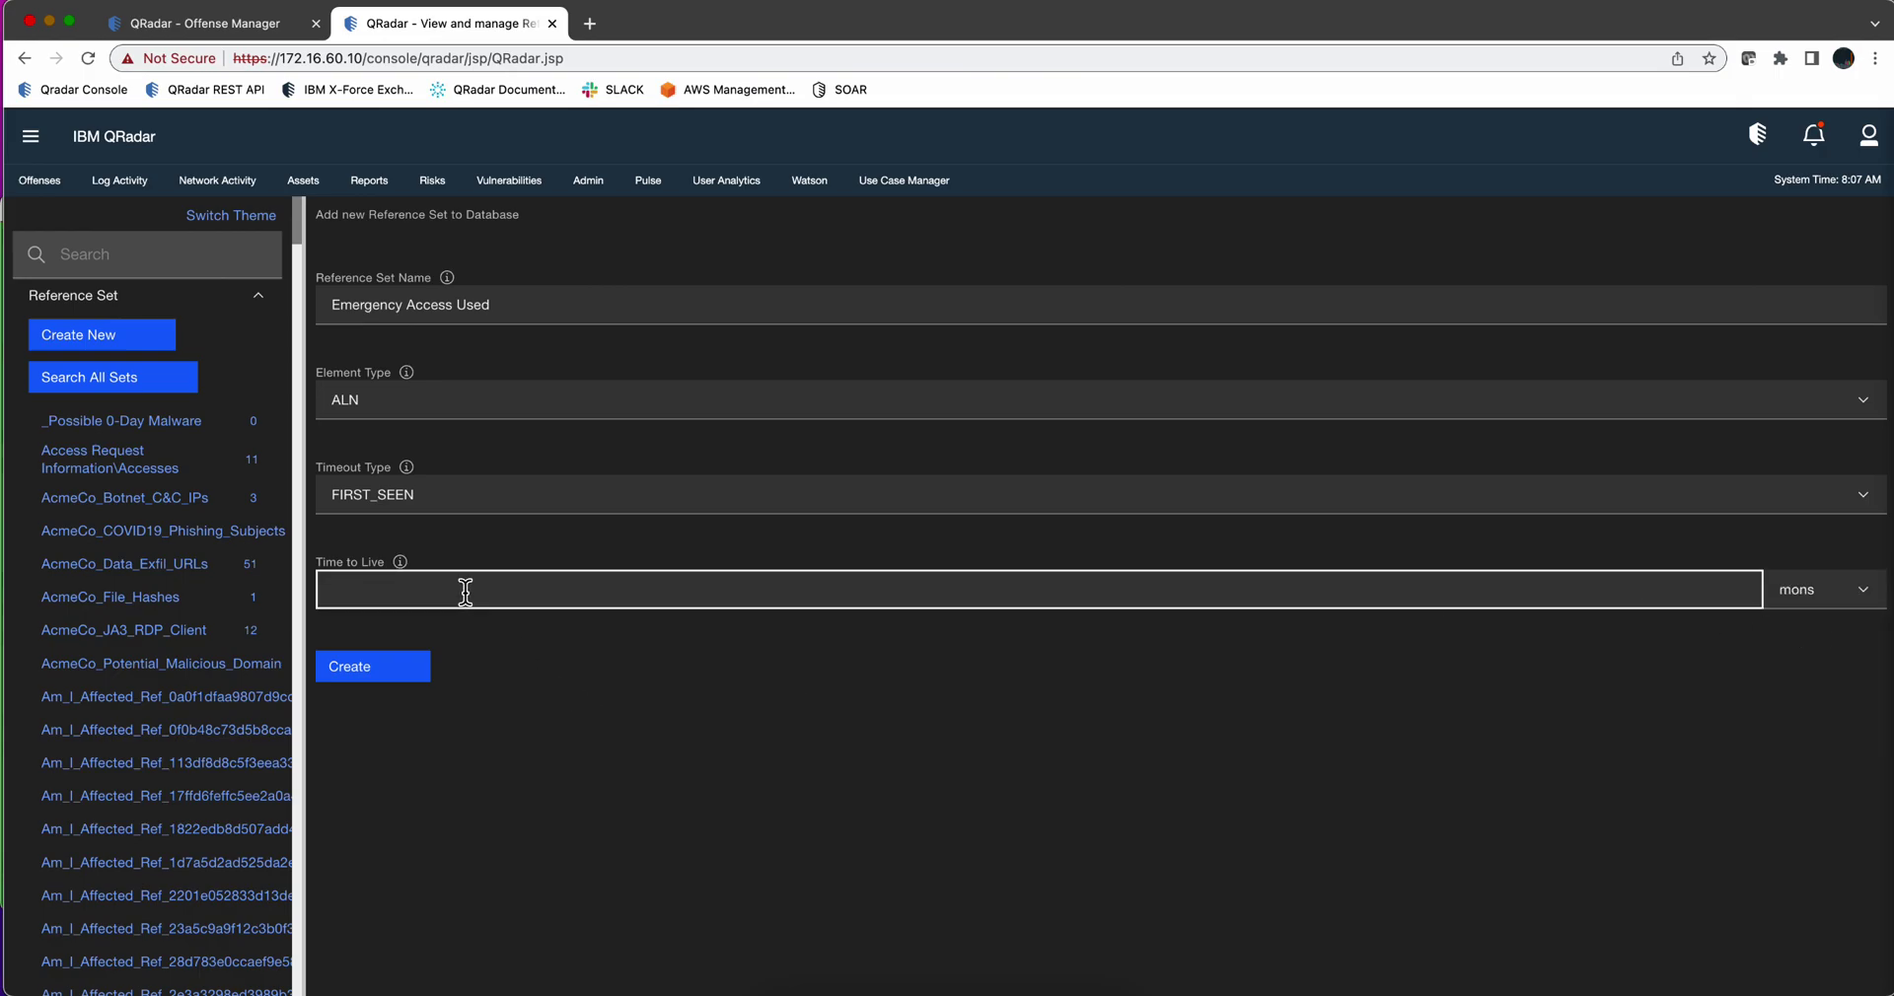
{"action": "type", "text": "3"}
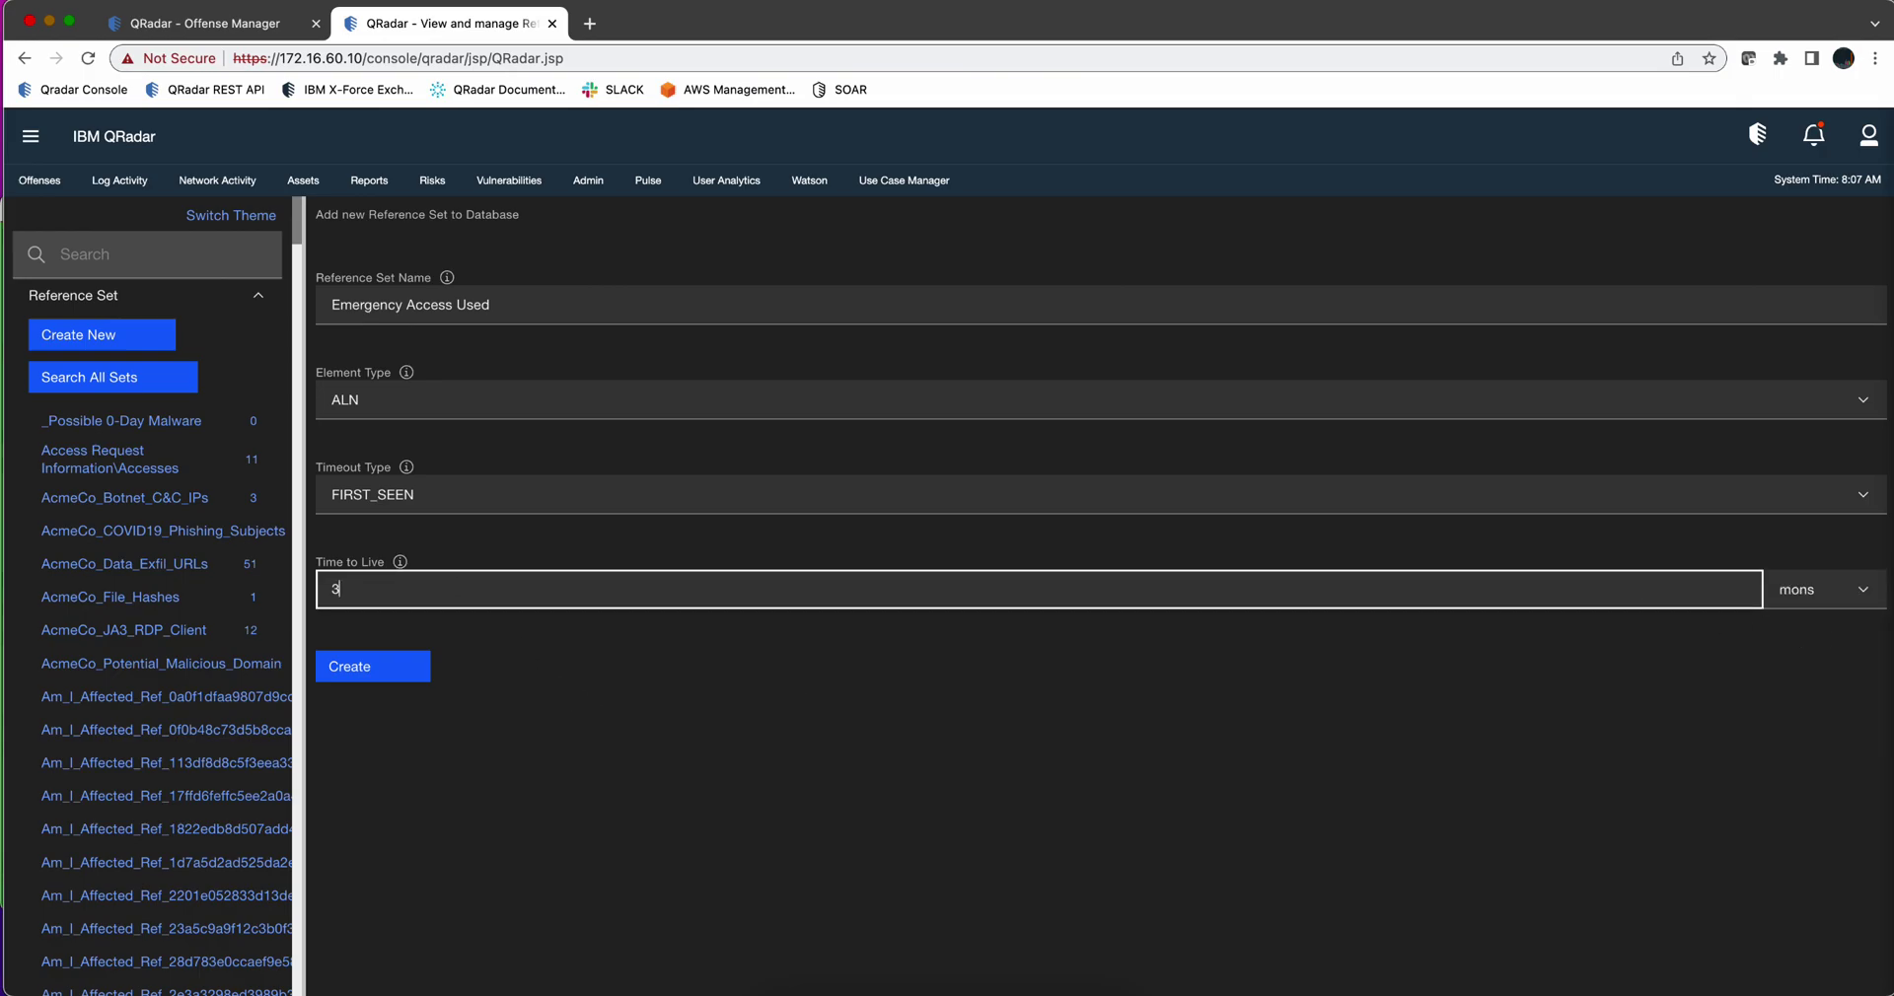
{"action": "left_click", "coordinate": [375, 671]}
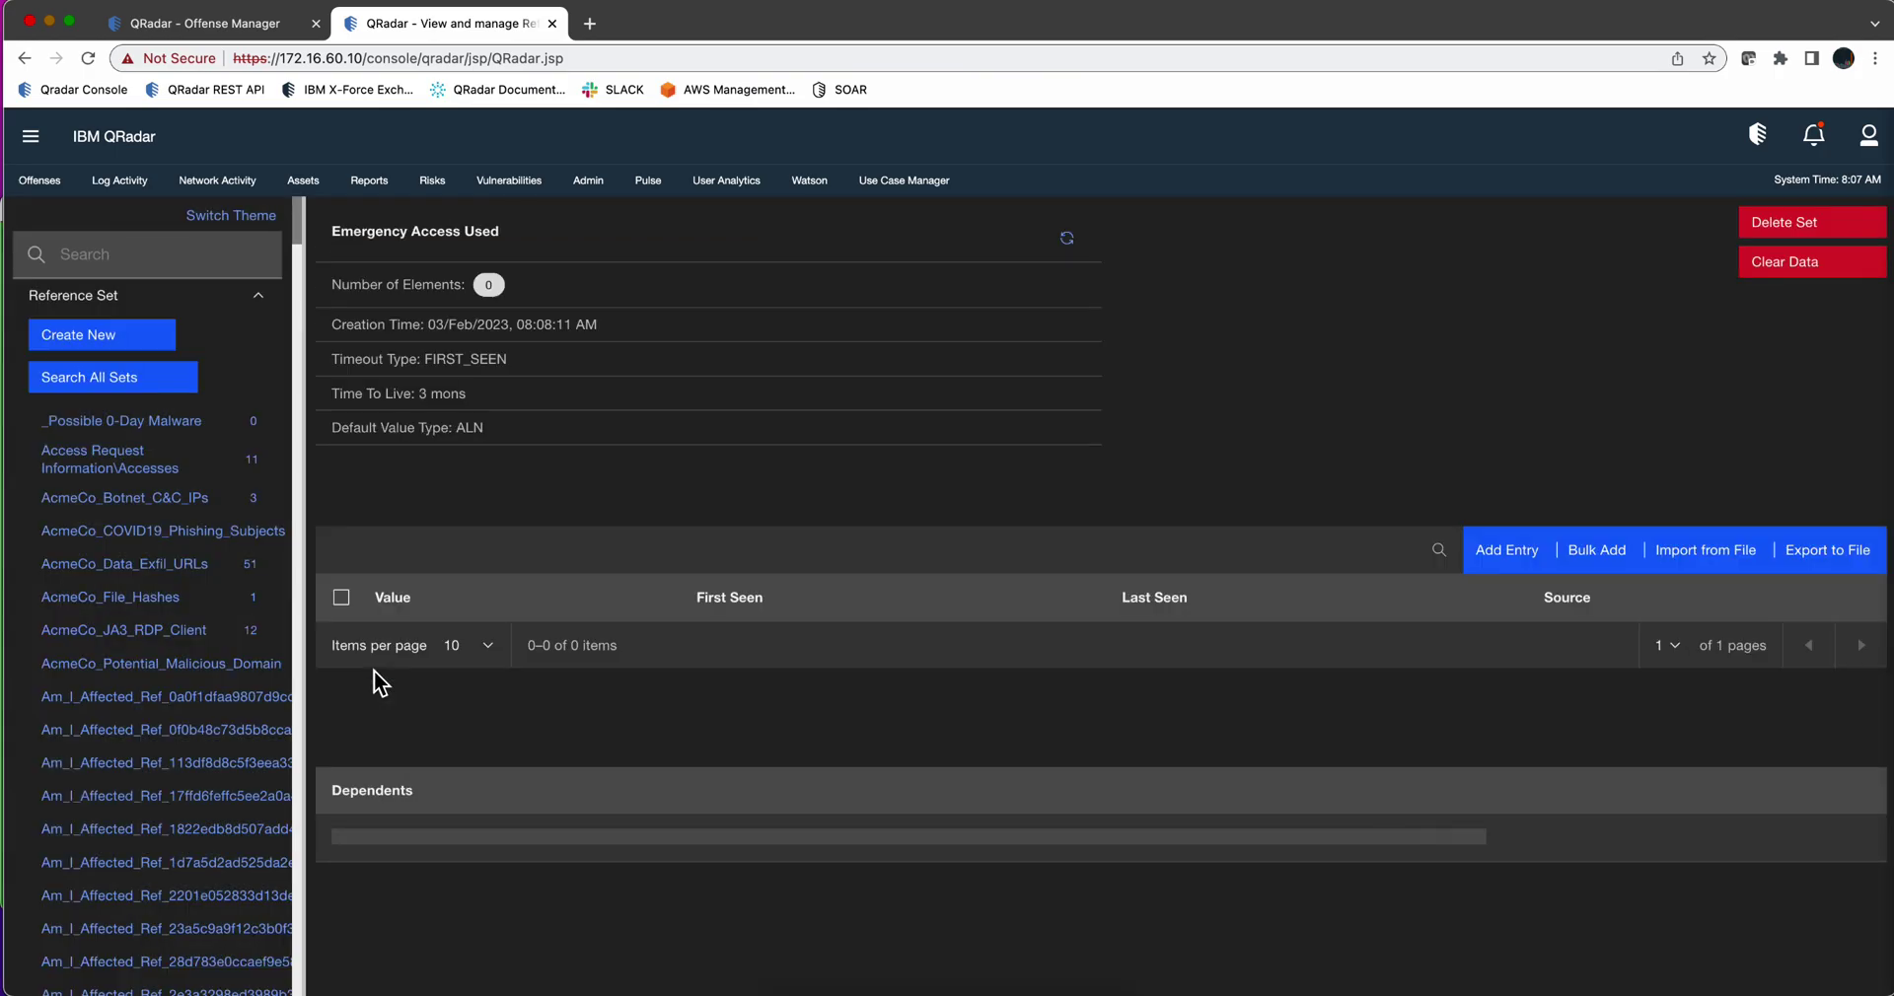
Back in the Rule Wizard, refresh the reference set list and choose Emergency Access Used - AlphaNumeric as the target set
{"action": "left_click", "coordinate": [211, 26]}
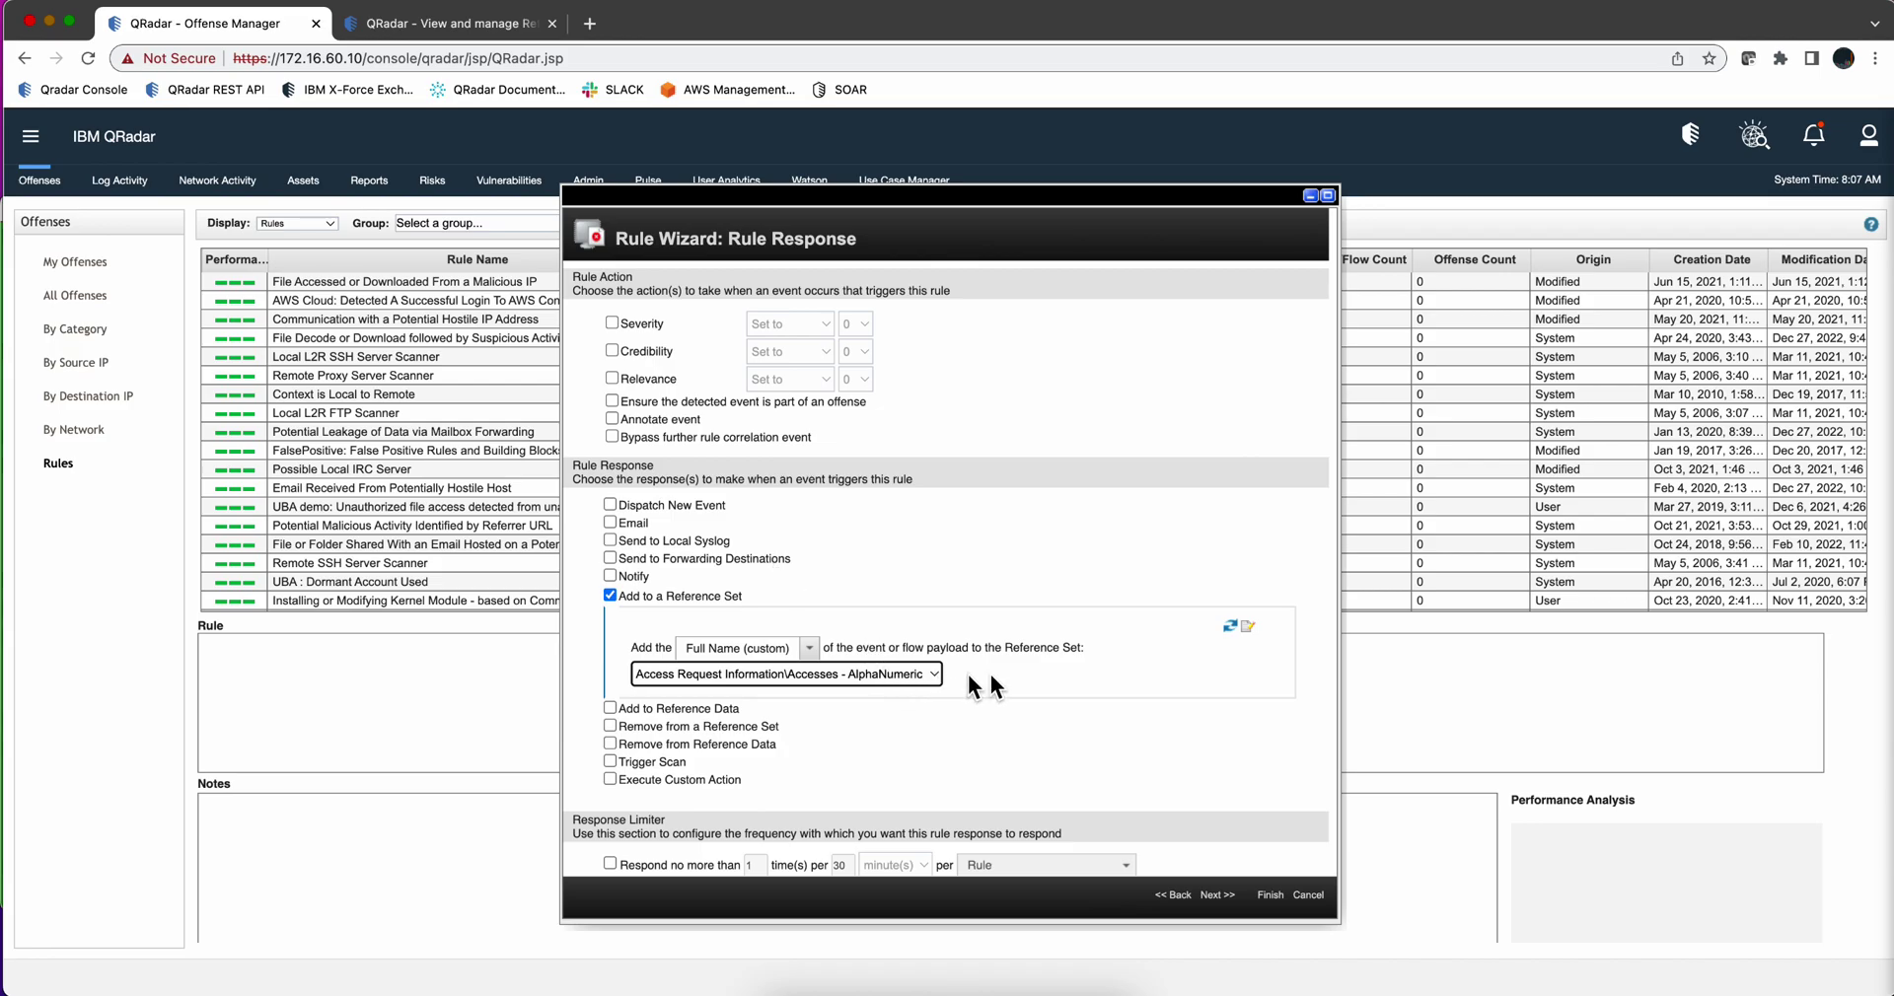
{"action": "left_click", "coordinate": [1230, 628]}
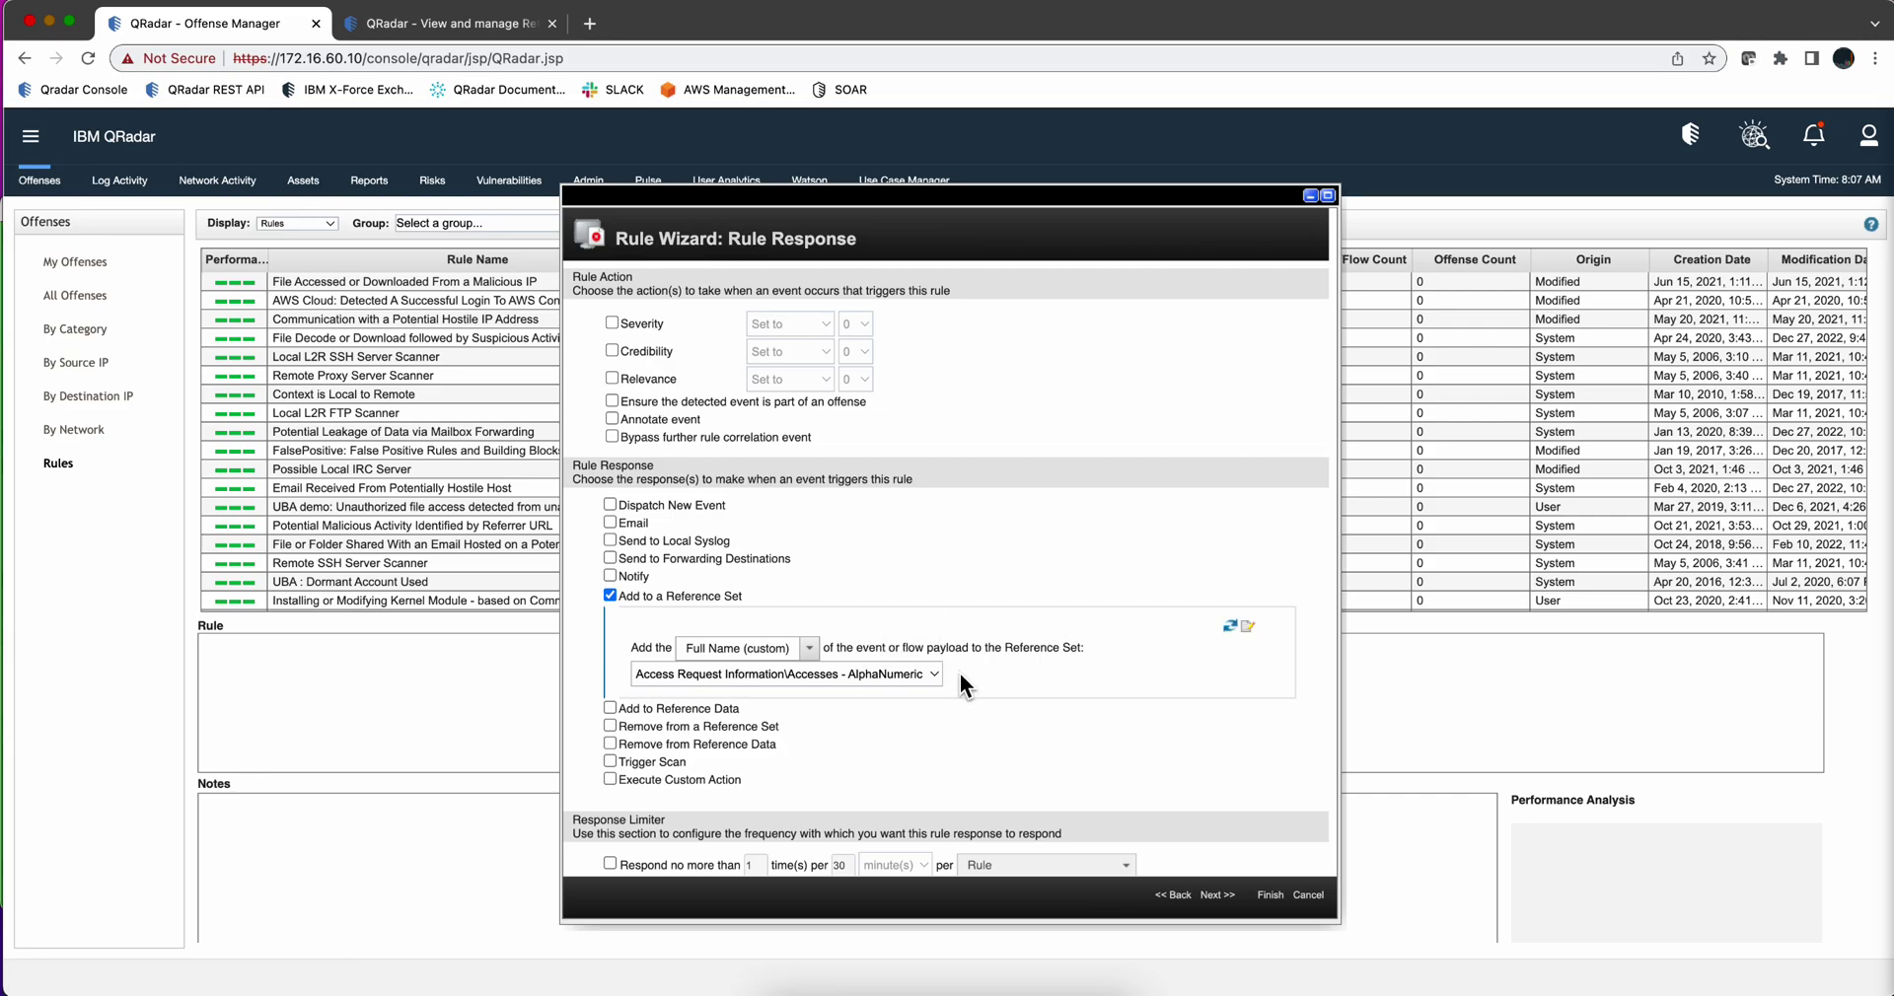
{"action": "left_click", "coordinate": [933, 674]}
{"action": "scroll", "coordinate": [878, 700], "scroll_direction": "down", "scroll_amount": 15}
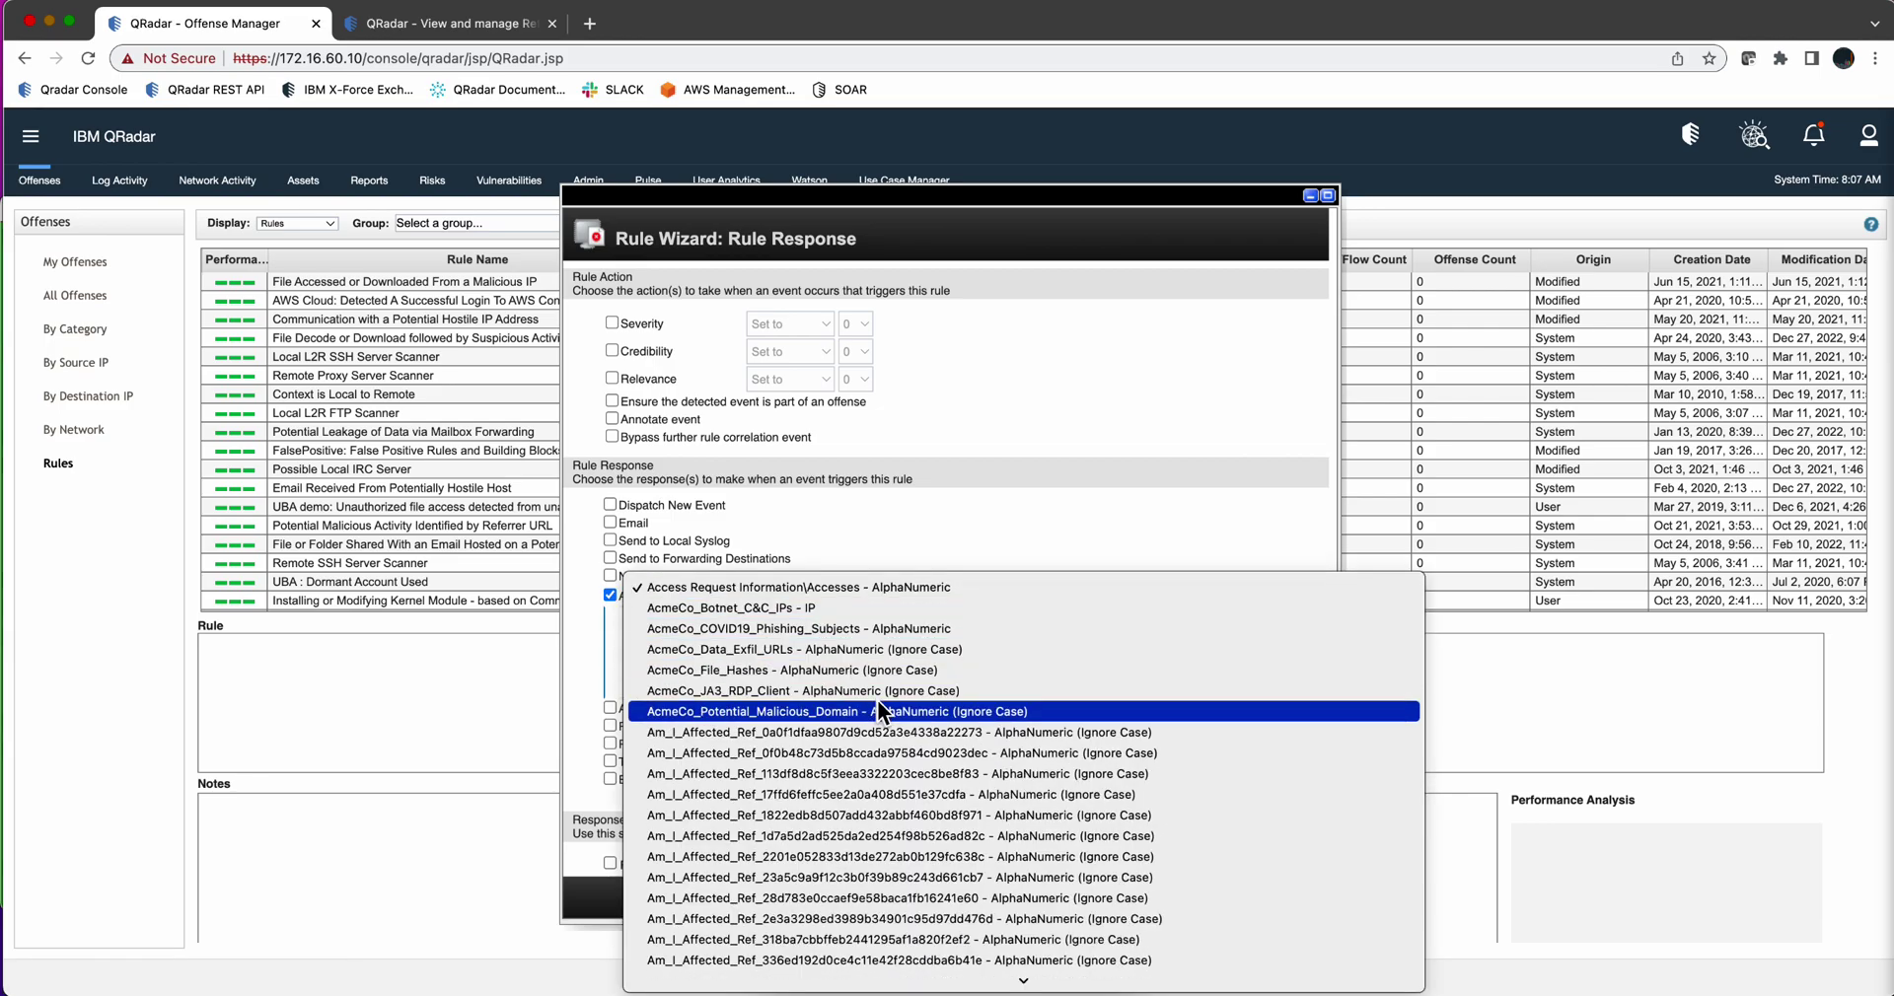
{"action": "scroll", "coordinate": [878, 700], "scroll_direction": "down", "scroll_amount": 15}
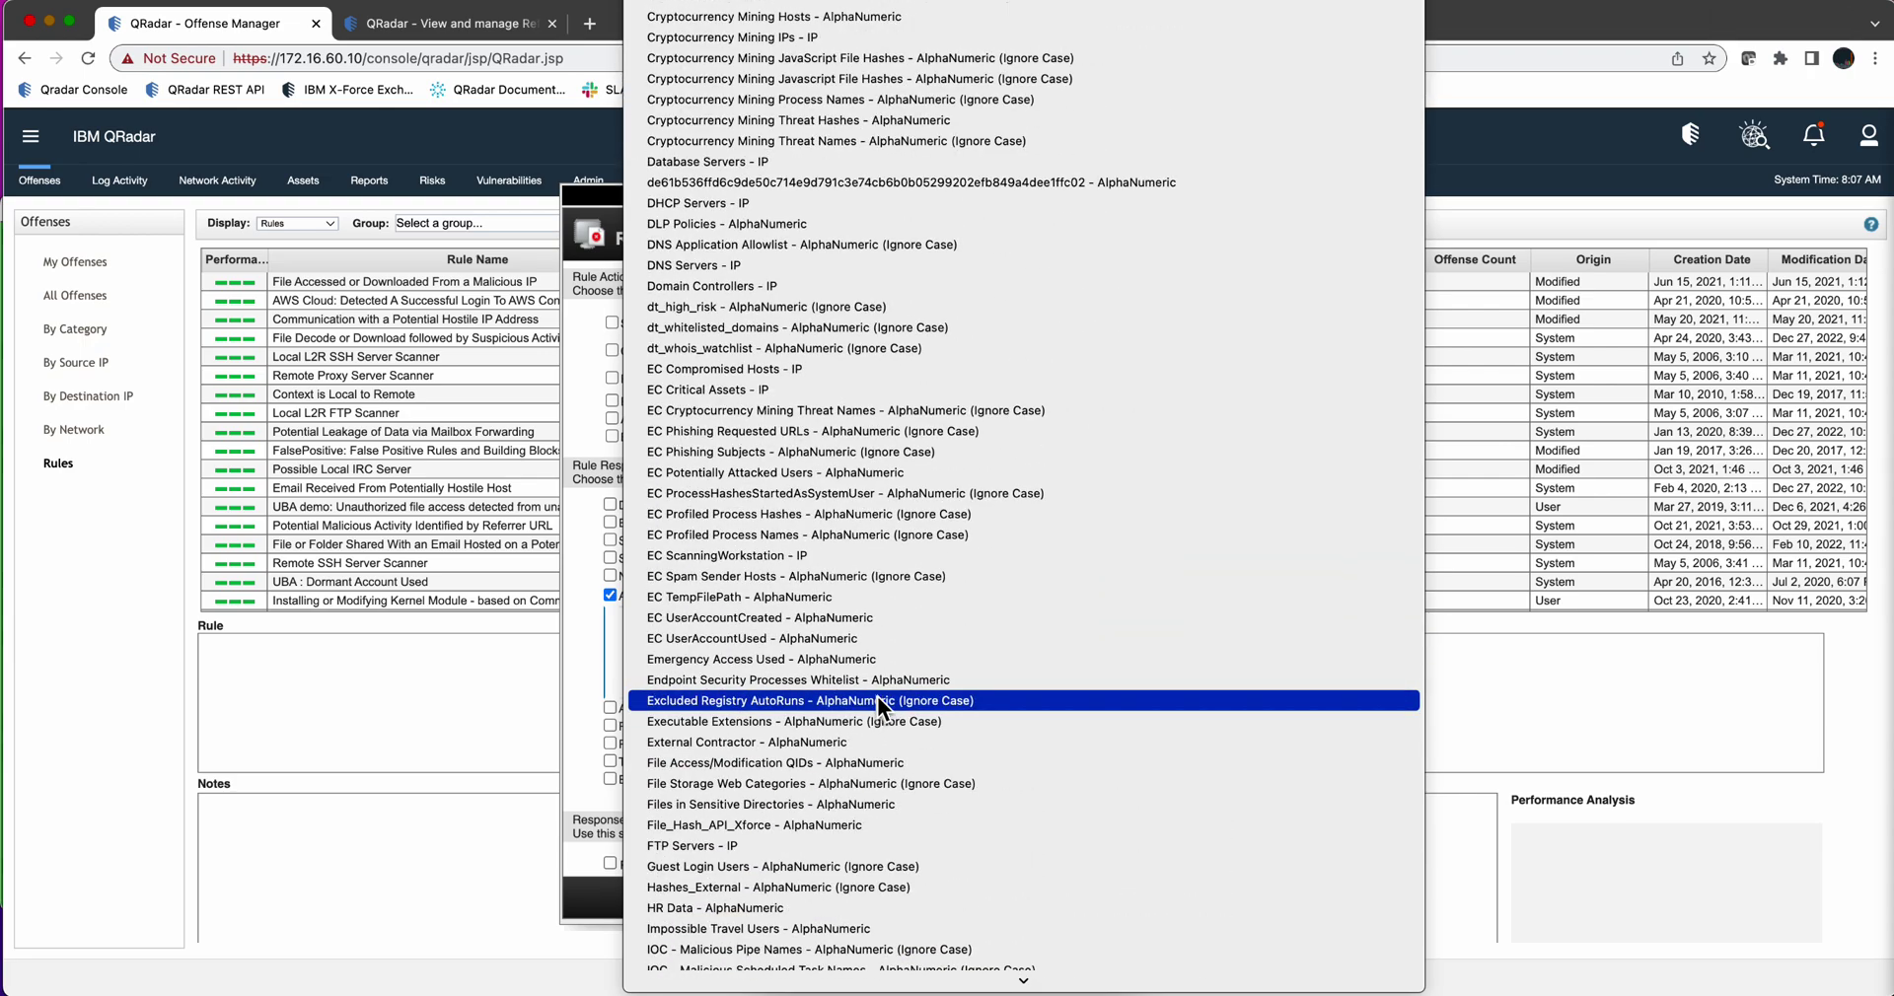
{"action": "left_click", "coordinate": [867, 662]}
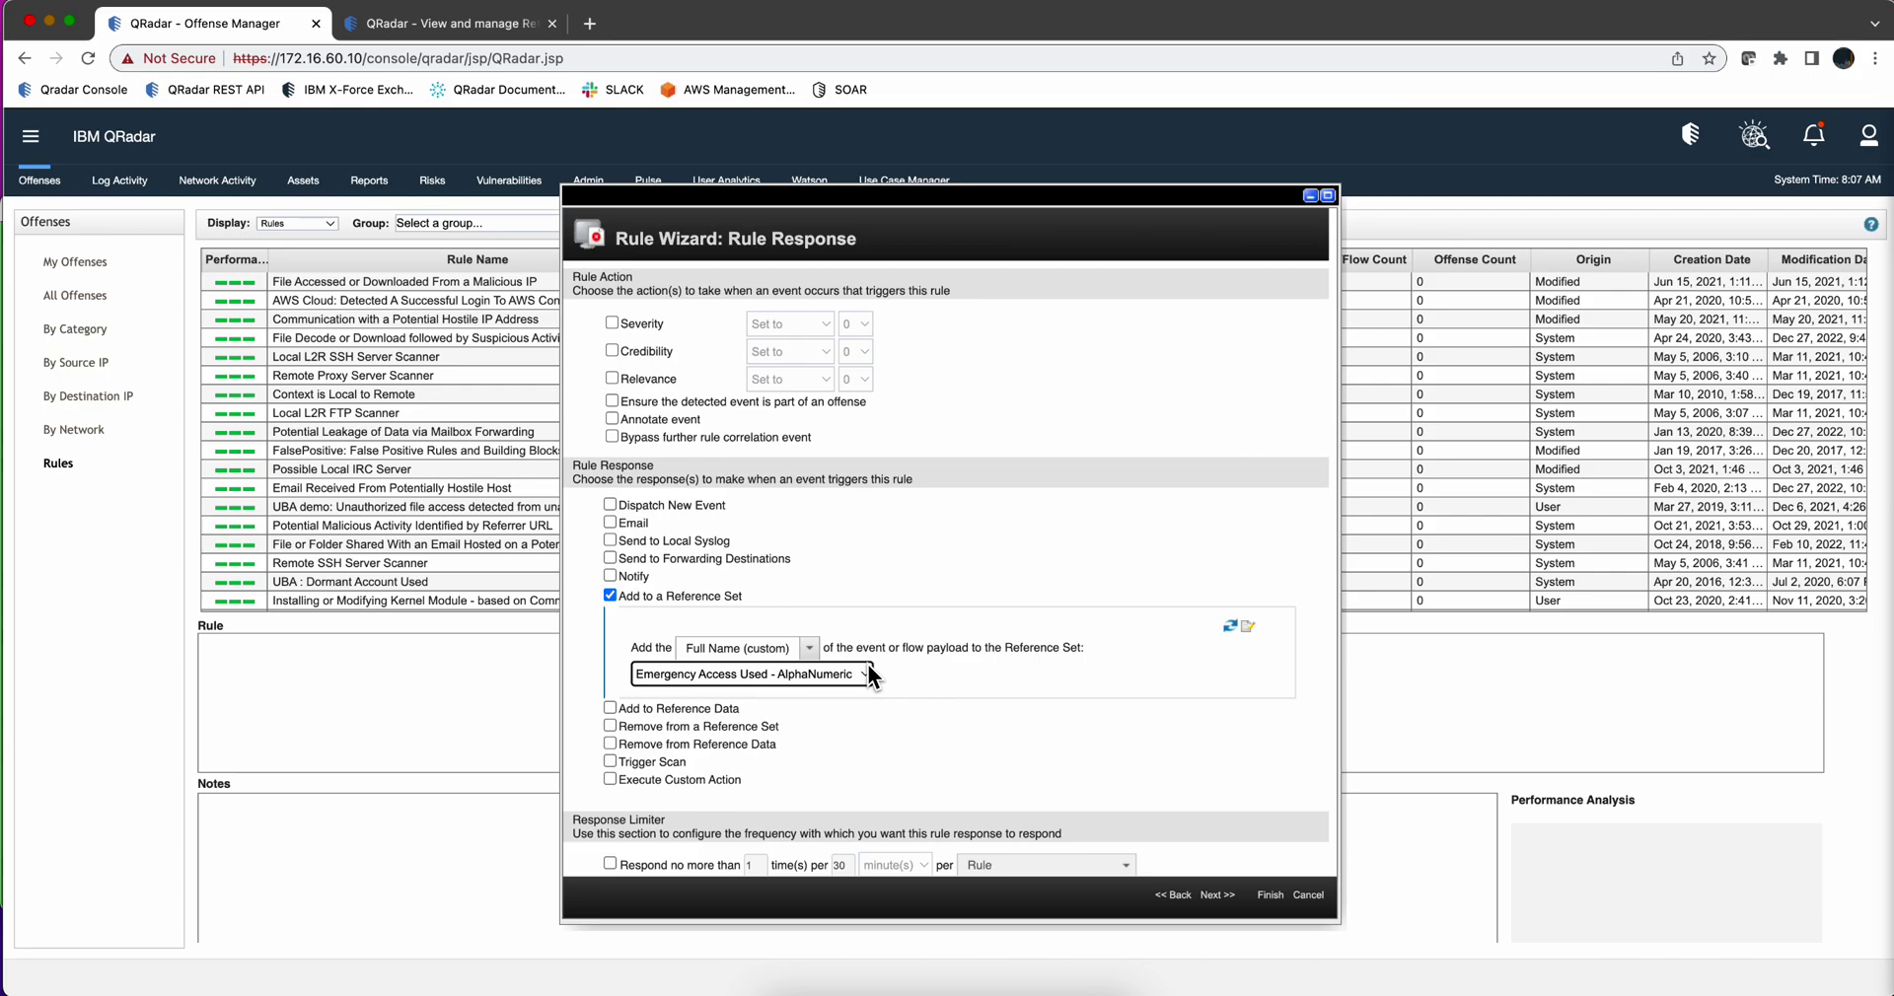
Proceed past the rule response settings, leaving the rule enabled, and finish the rule
{"action": "scroll", "coordinate": [966, 706], "scroll_direction": "down", "scroll_amount": 2}
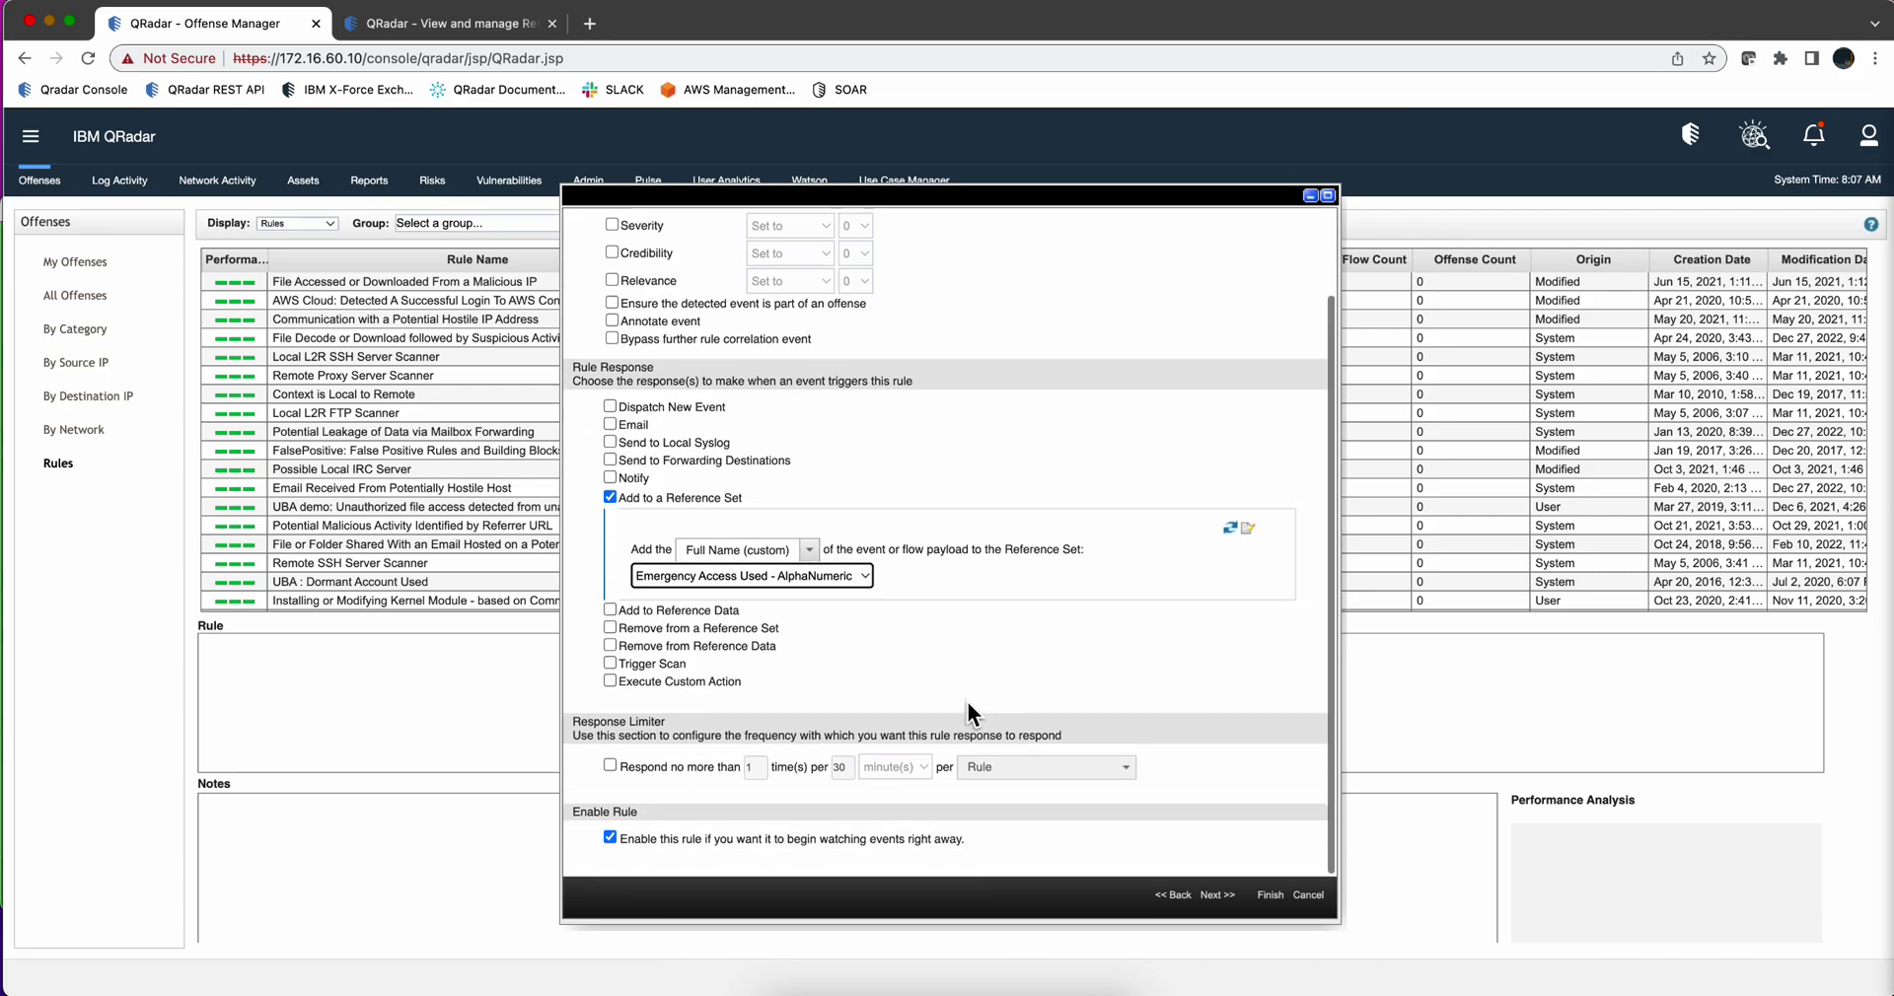
{"action": "left_click", "coordinate": [1216, 894]}
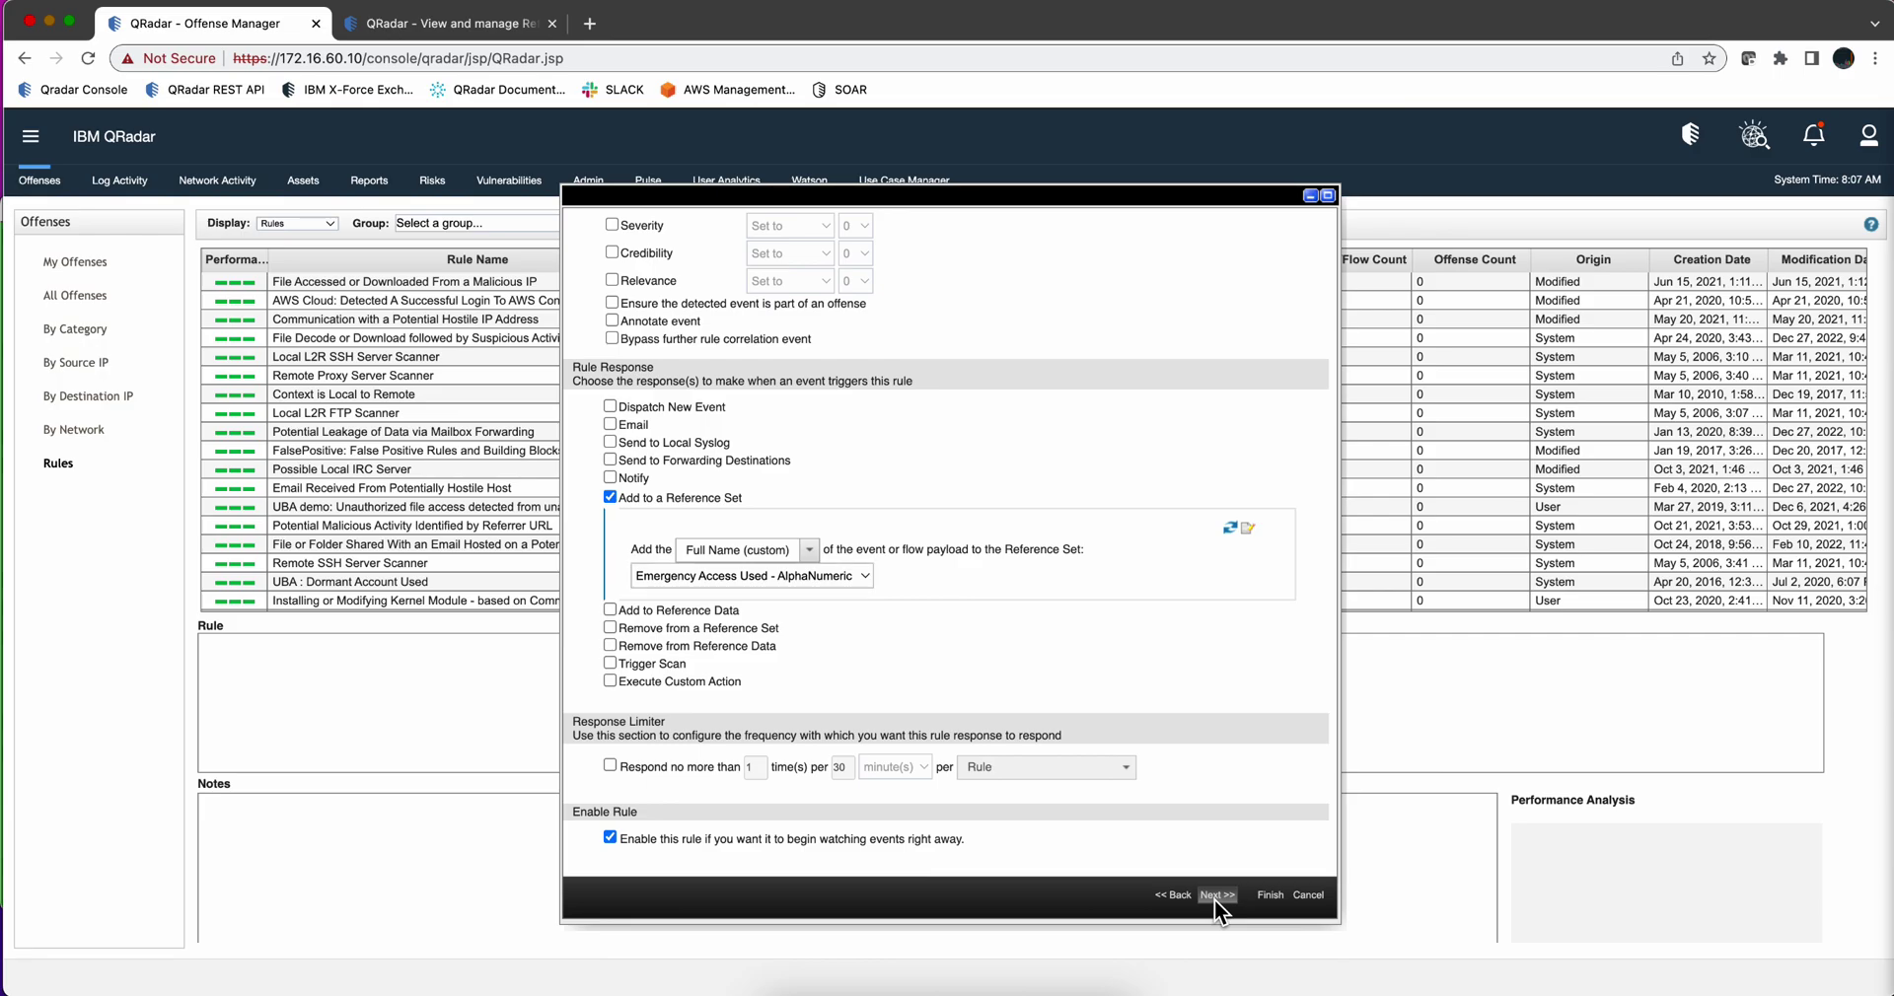
{"action": "left_click", "coordinate": [1270, 896]}
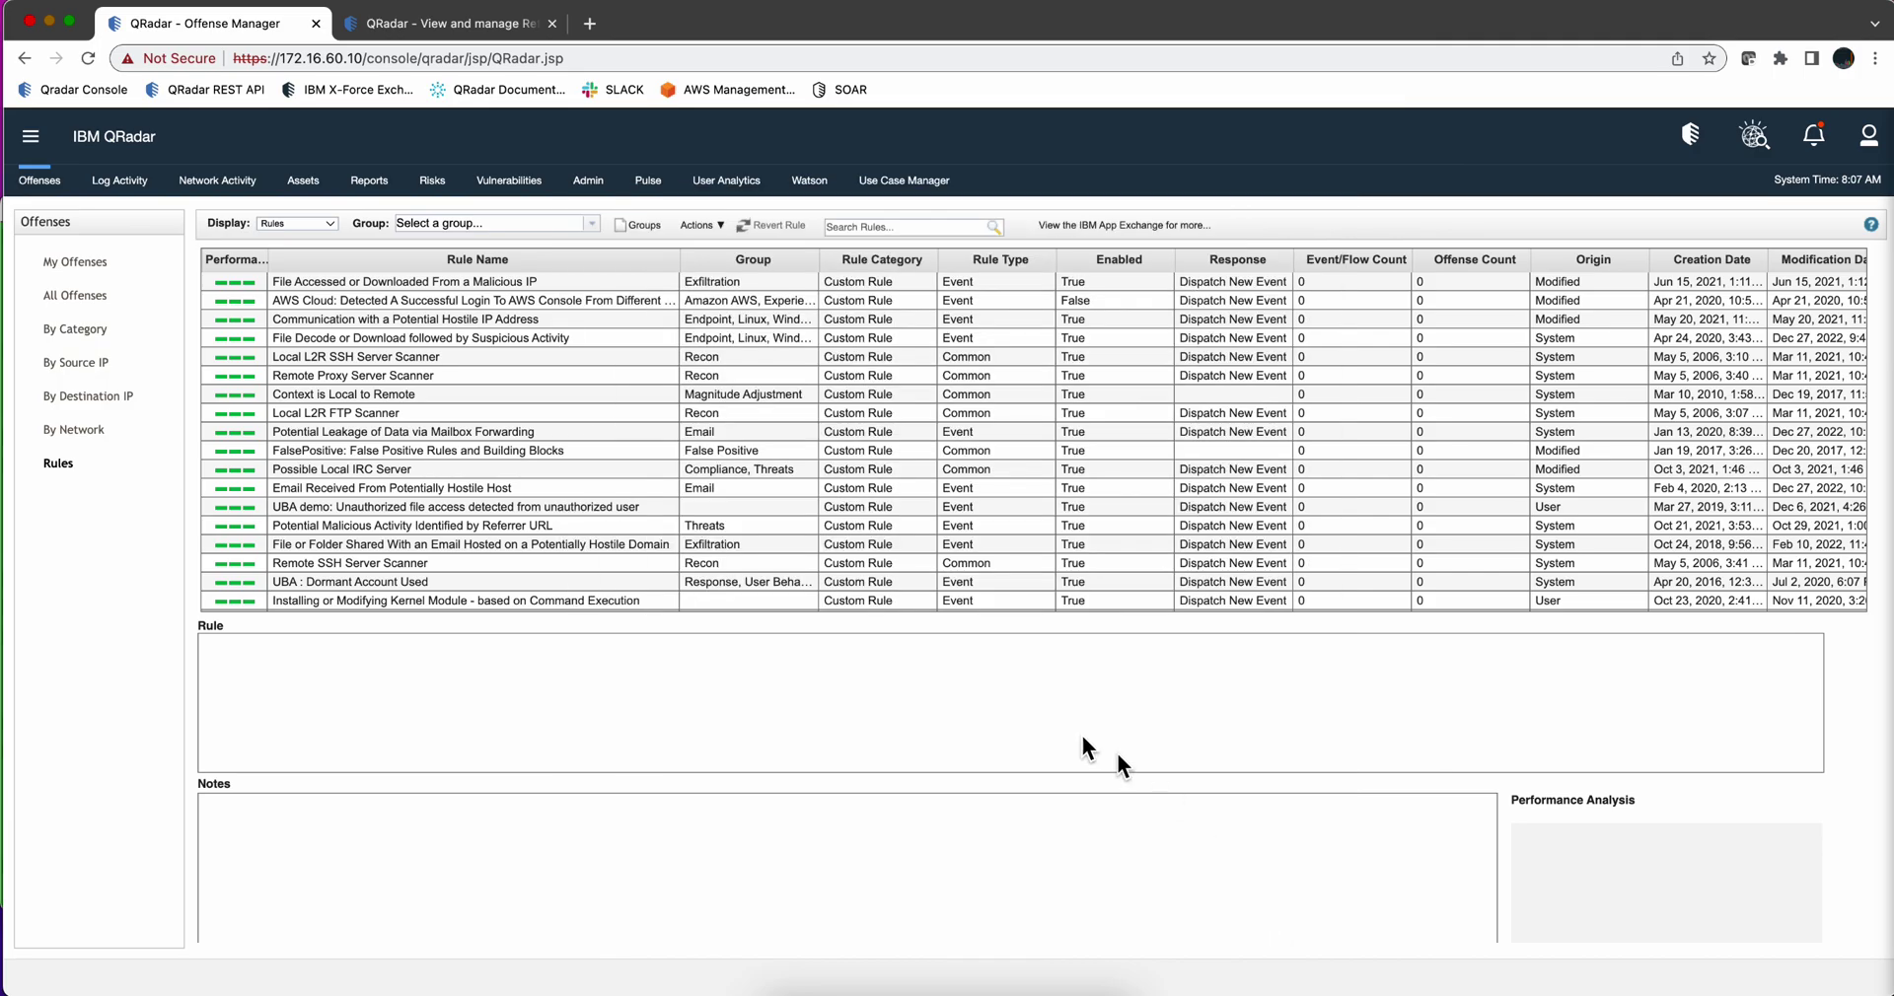
Return to the Log Activity event list and set its view to Real Time (streaming)
{"action": "left_click", "coordinate": [119, 181]}
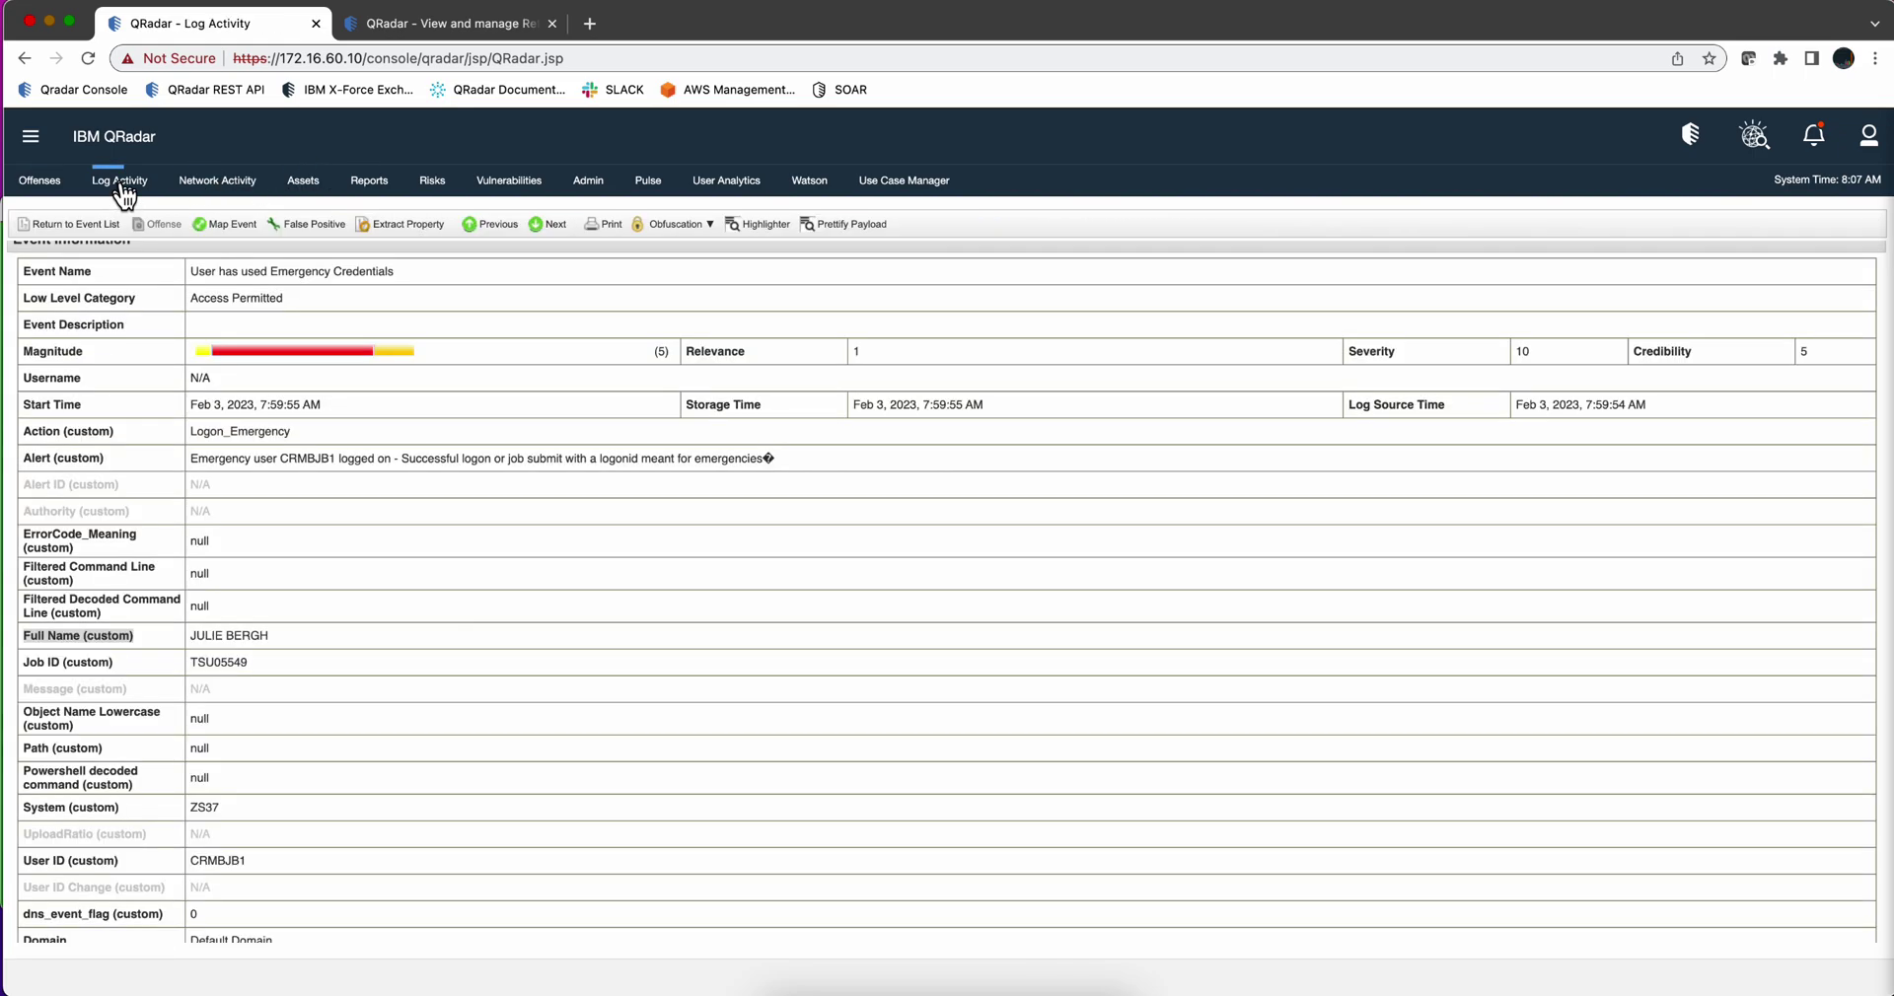
{"action": "left_click", "coordinate": [75, 221]}
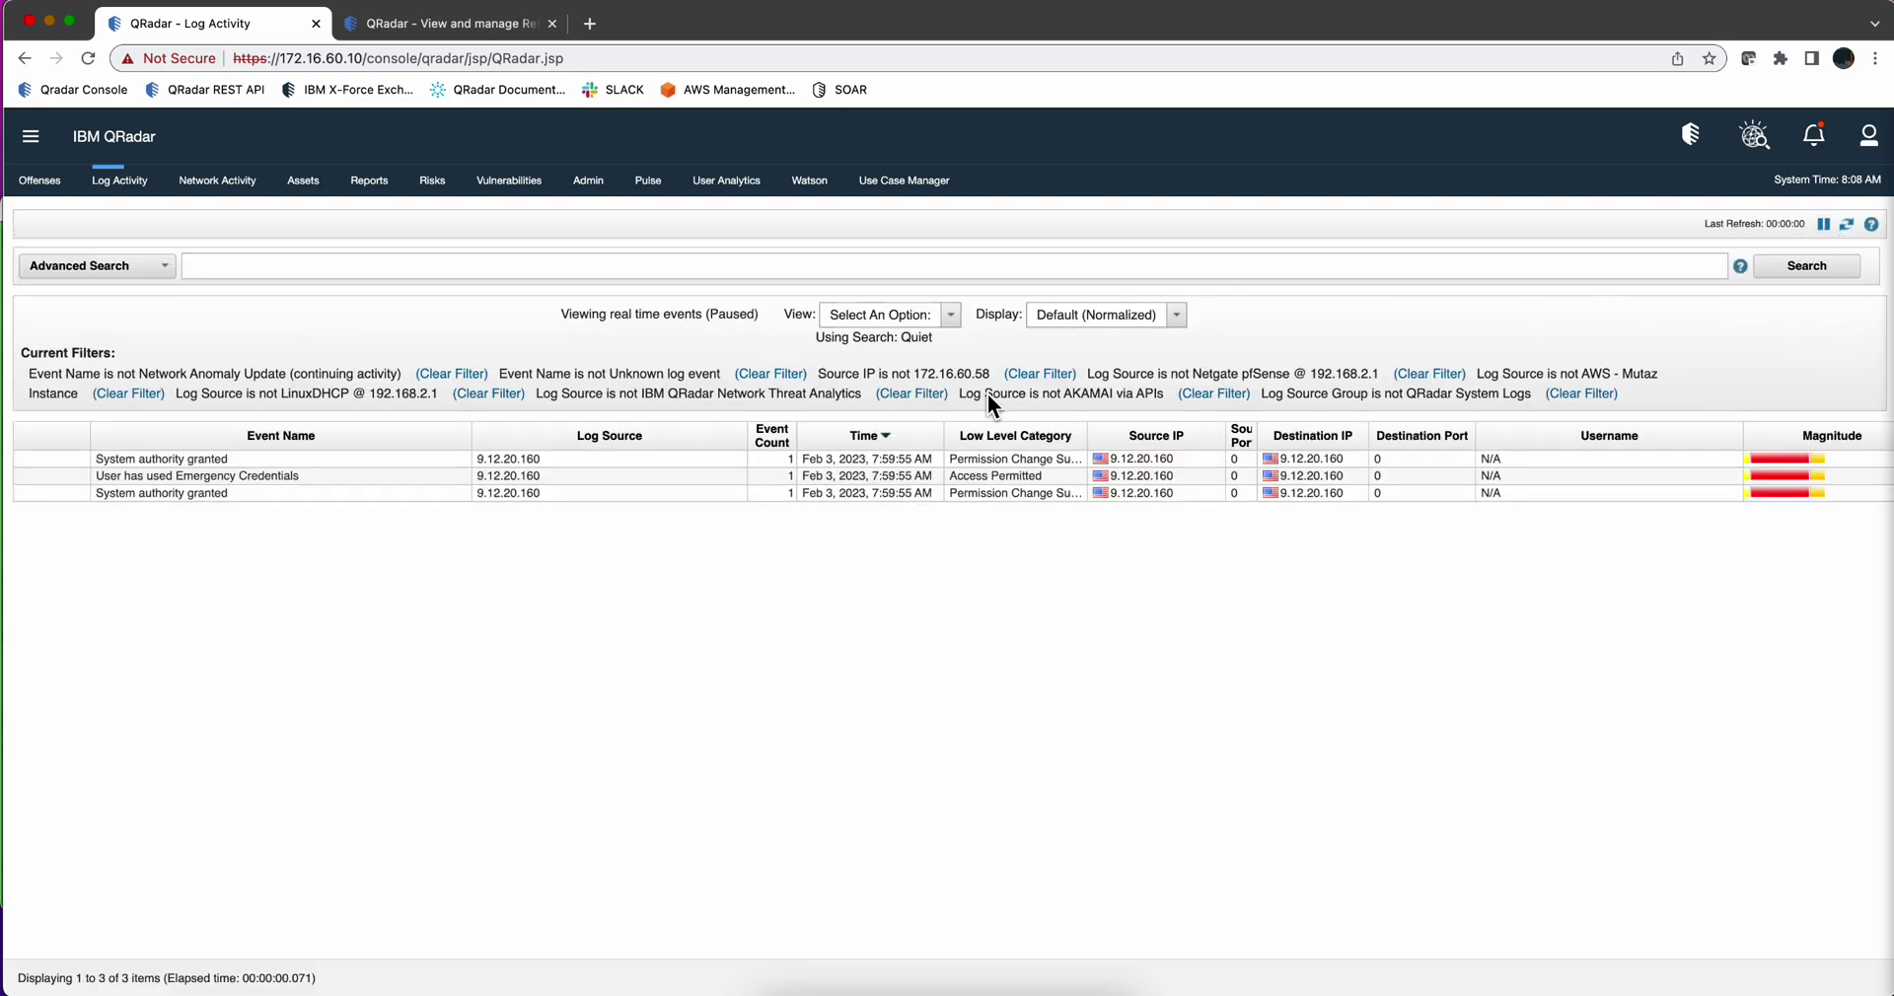
{"action": "left_click", "coordinate": [942, 319]}
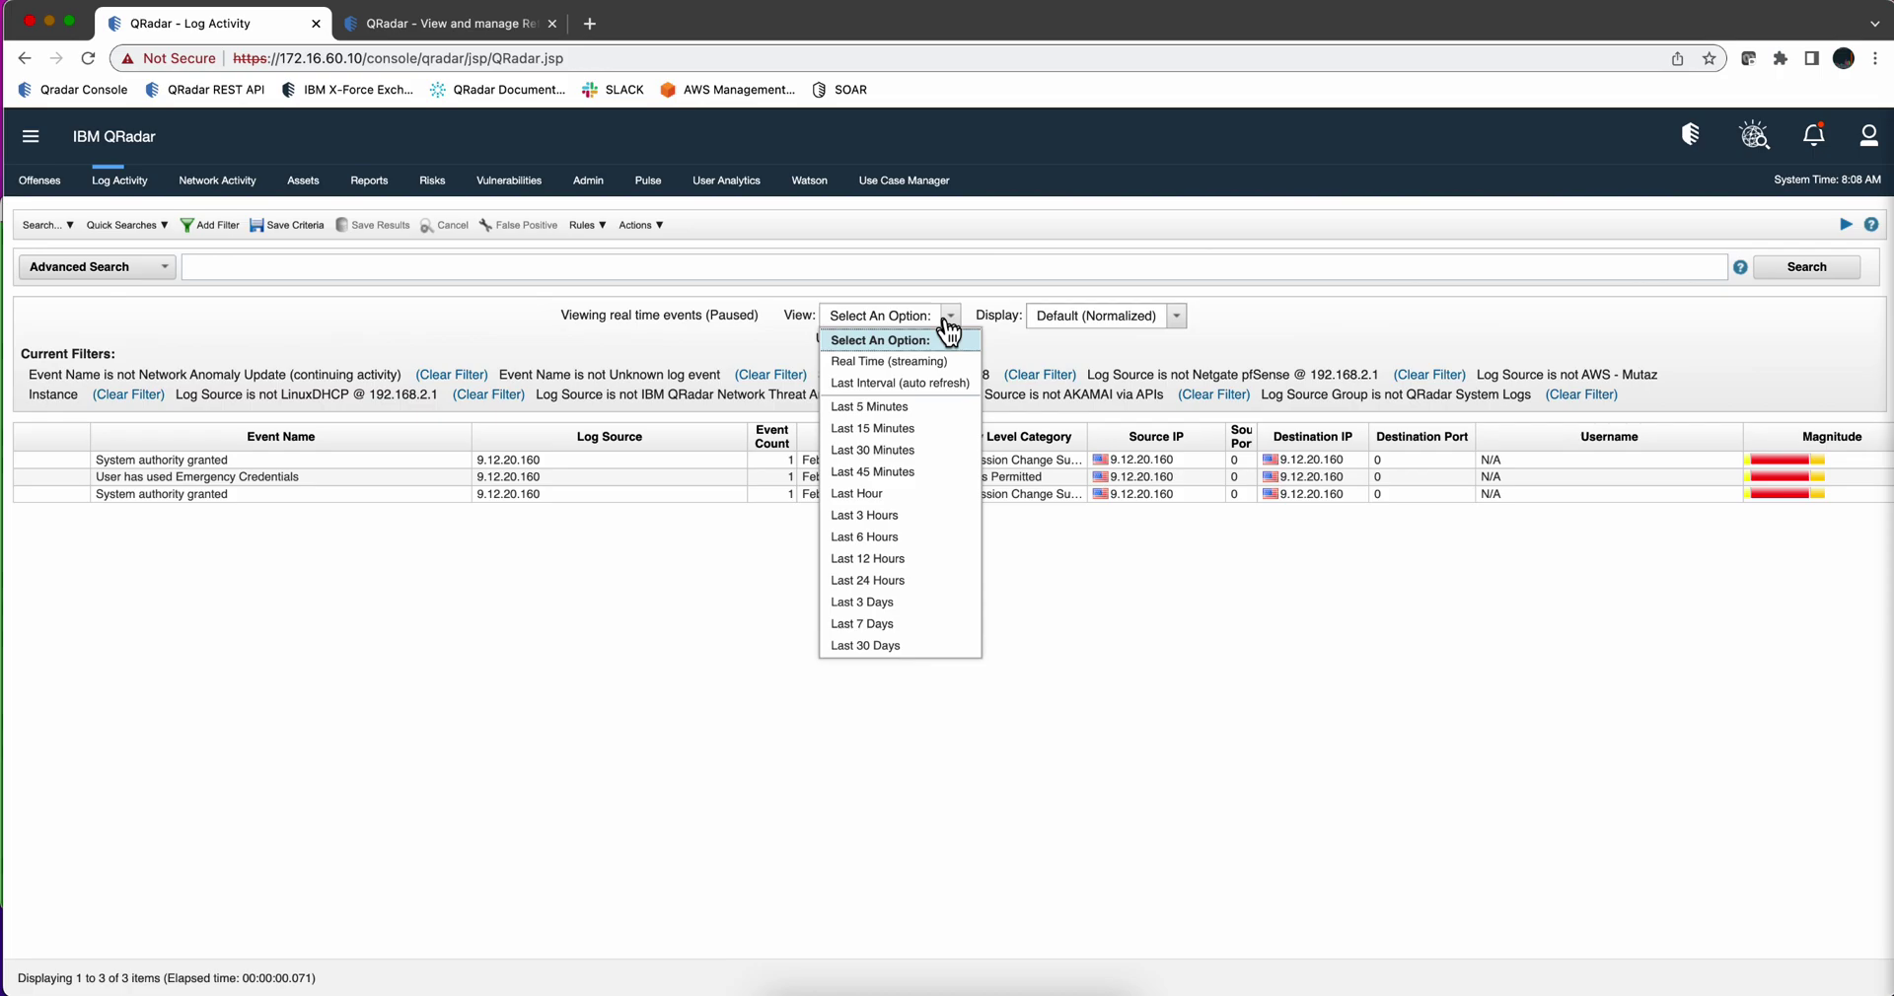
{"action": "left_click", "coordinate": [905, 361]}
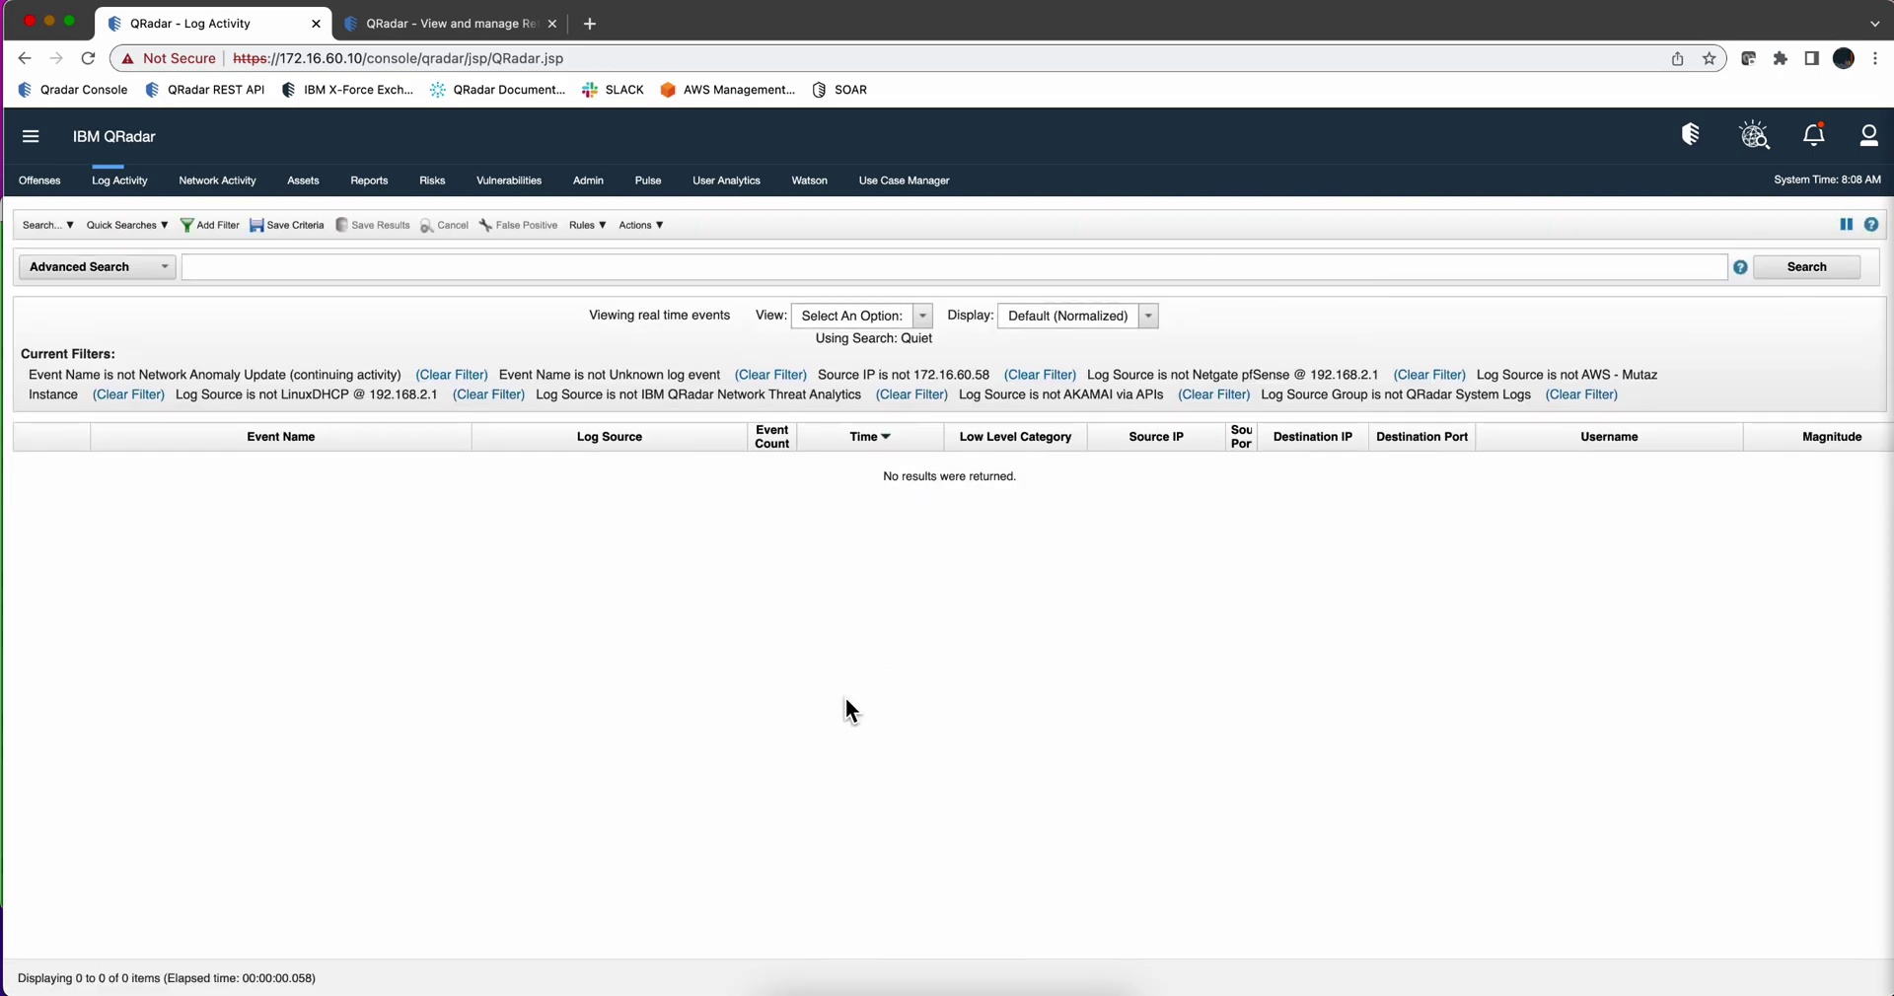
Switch to Terminal, rerun /demo/scripts/zAlert.sh to generate the emergency access events, and return to the QRadar browser window
{"action": "left_click", "coordinate": [998, 991]}
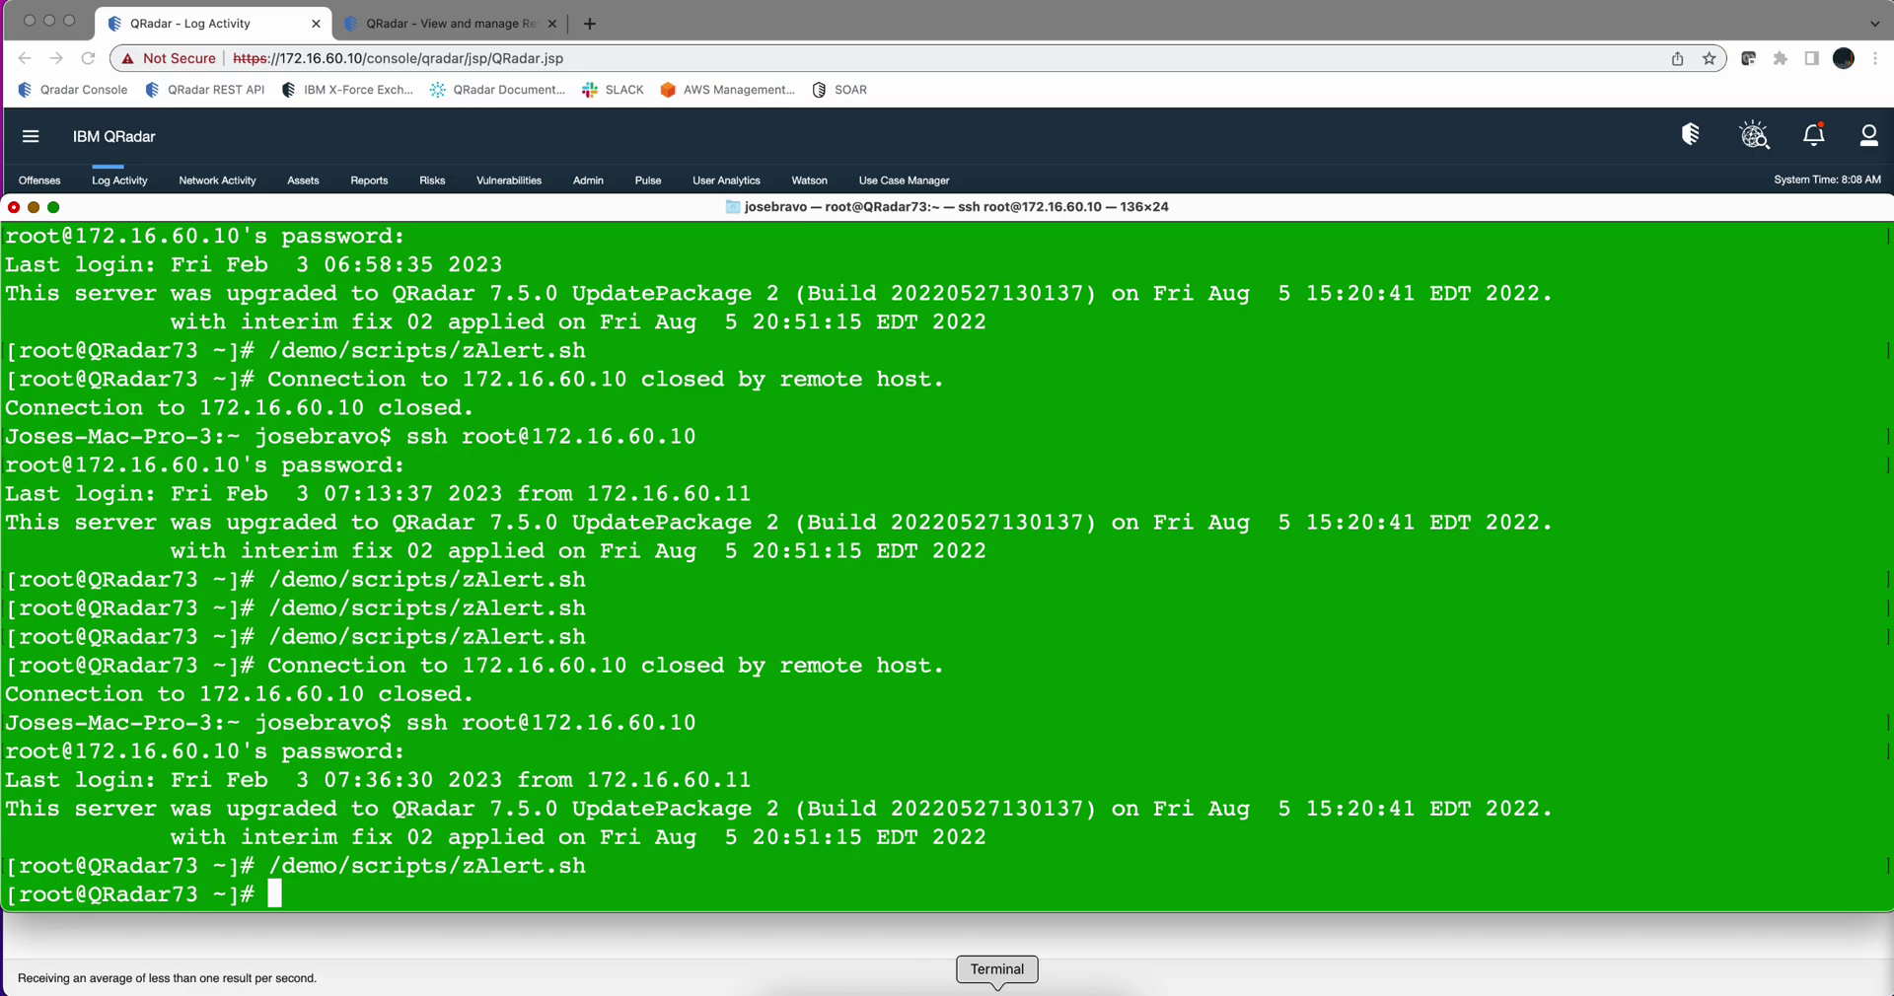
{"action": "key", "text": "Up"}
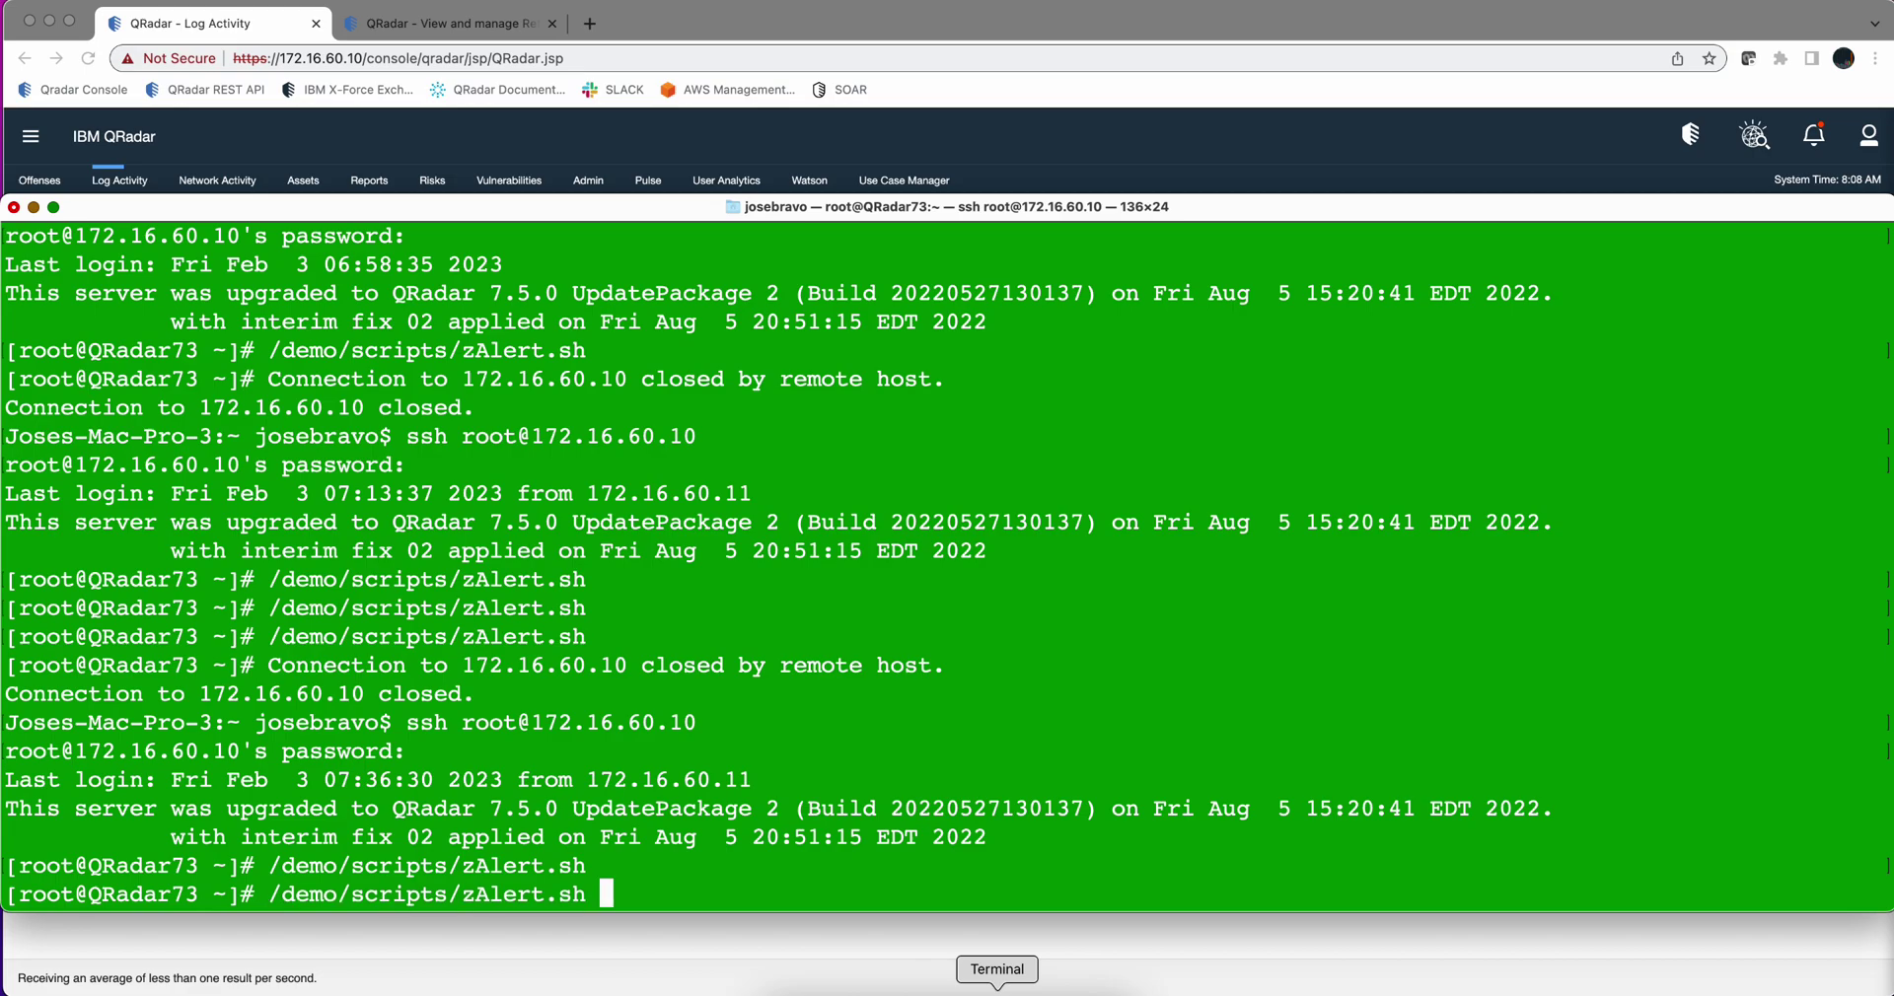
{"action": "key", "text": "Return"}
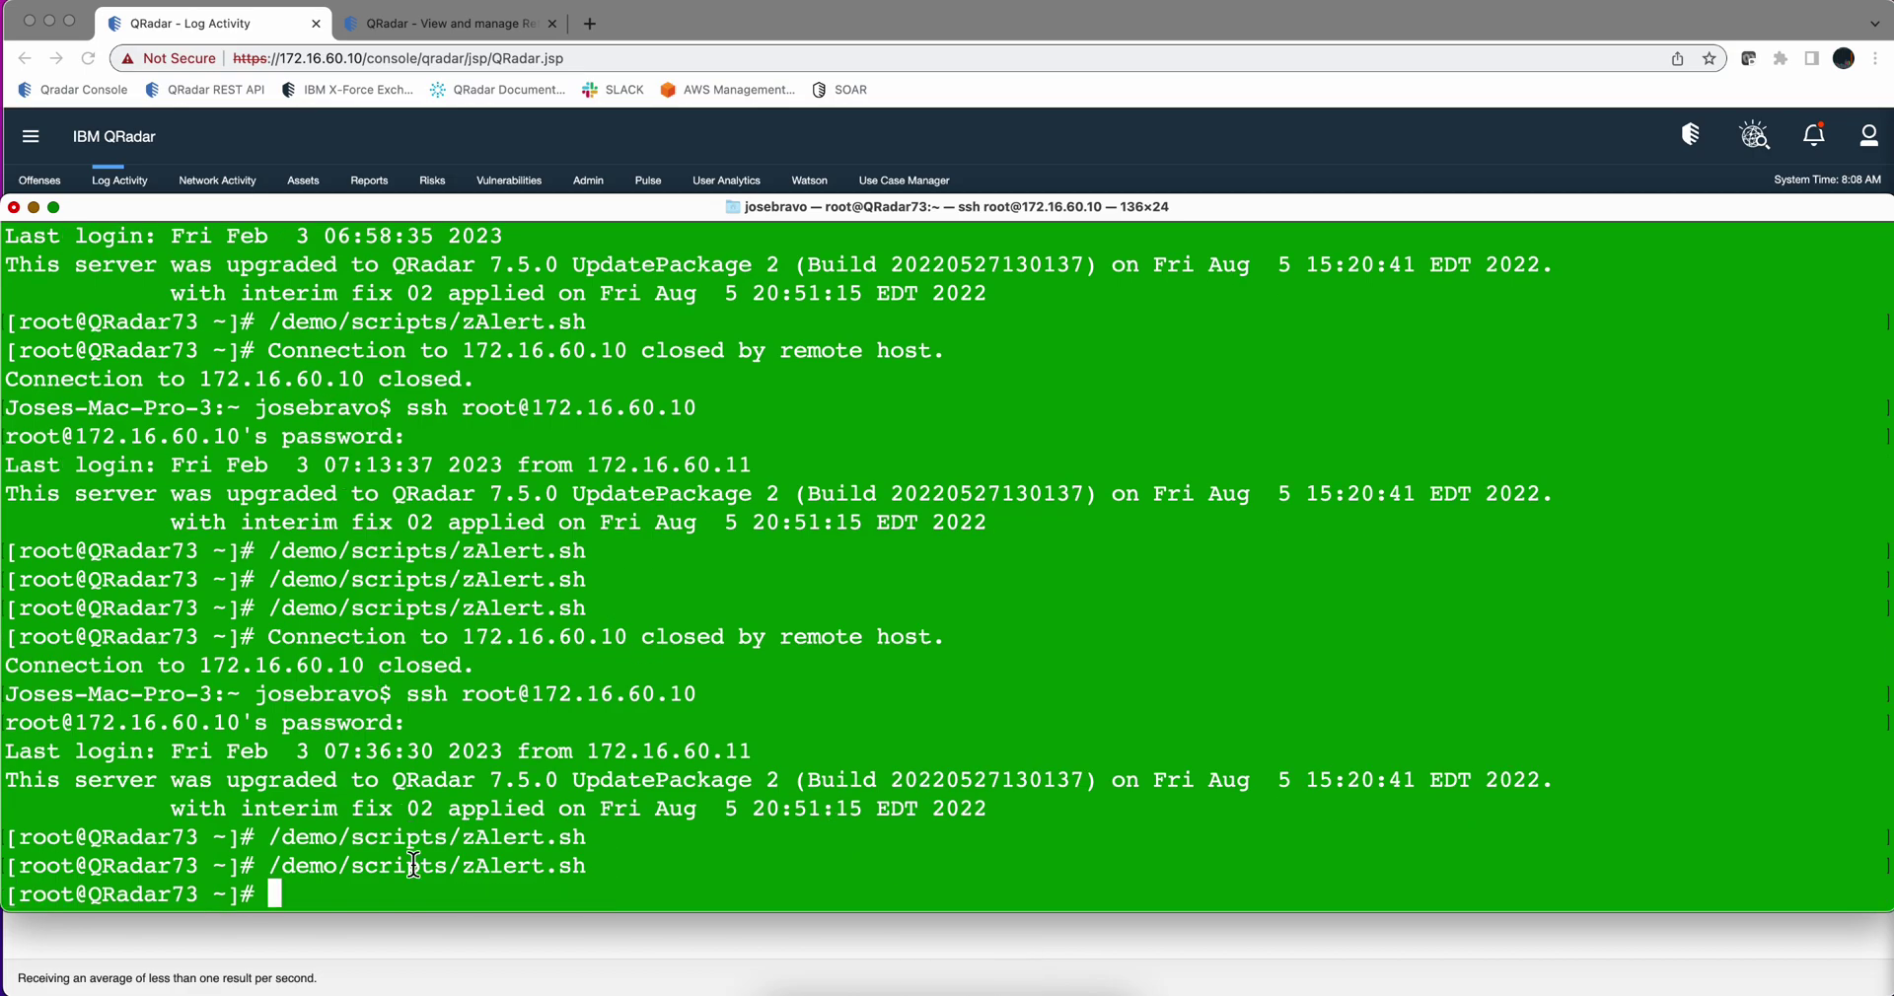
{"action": "left_click", "coordinate": [420, 937]}
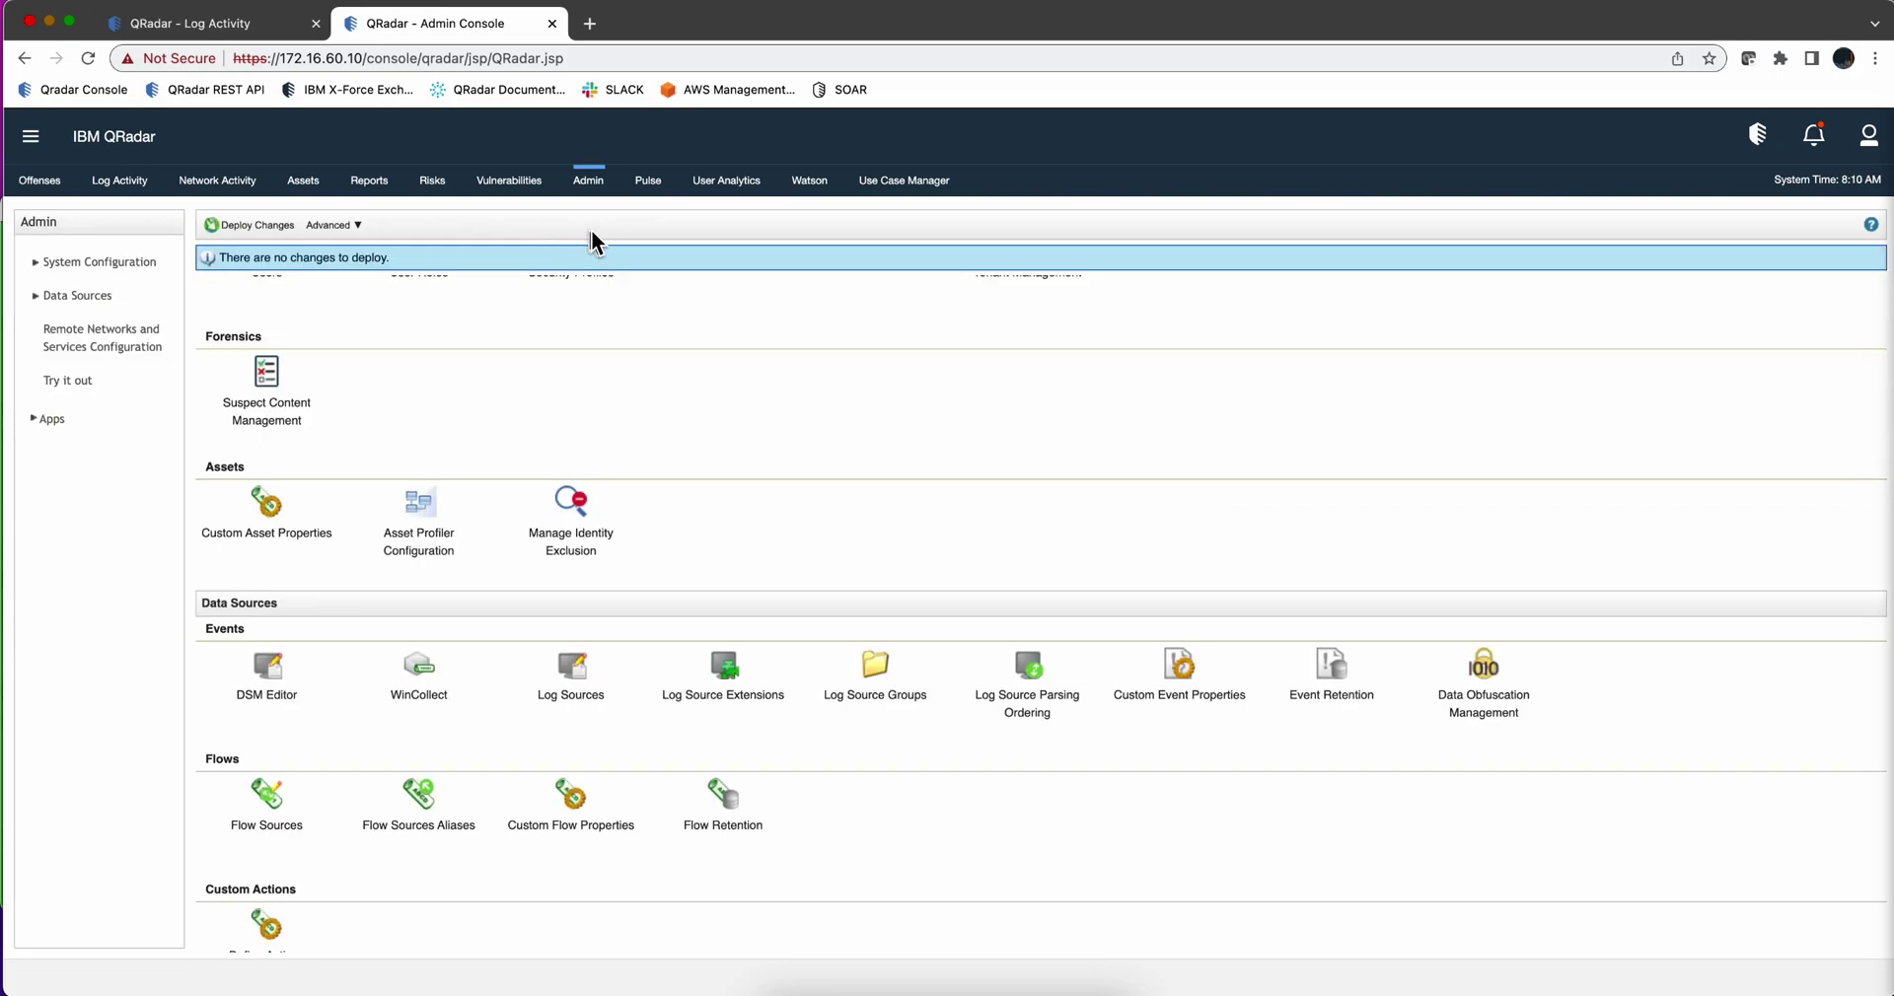
In Reference Data Management, search the reference sets for "emer" and open Emergency Access Used to check its entries
{"action": "left_click", "coordinate": [31, 136]}
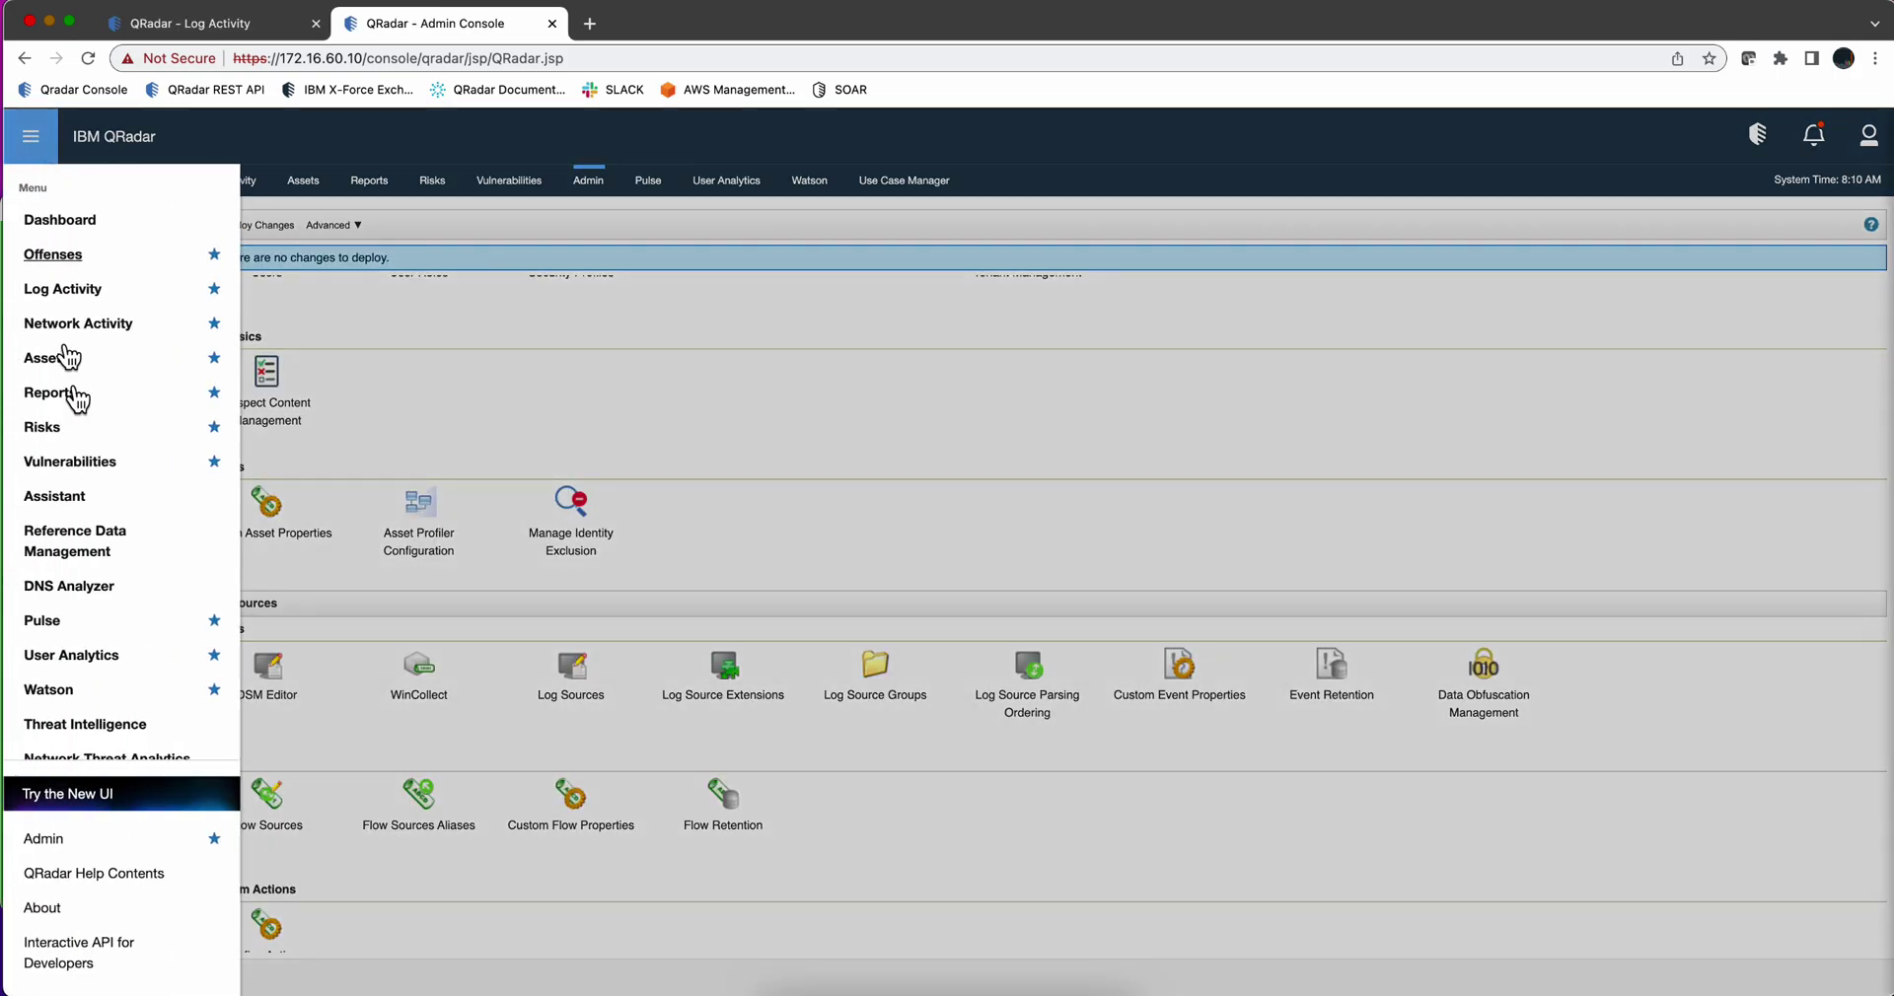
{"action": "left_click", "coordinate": [101, 547]}
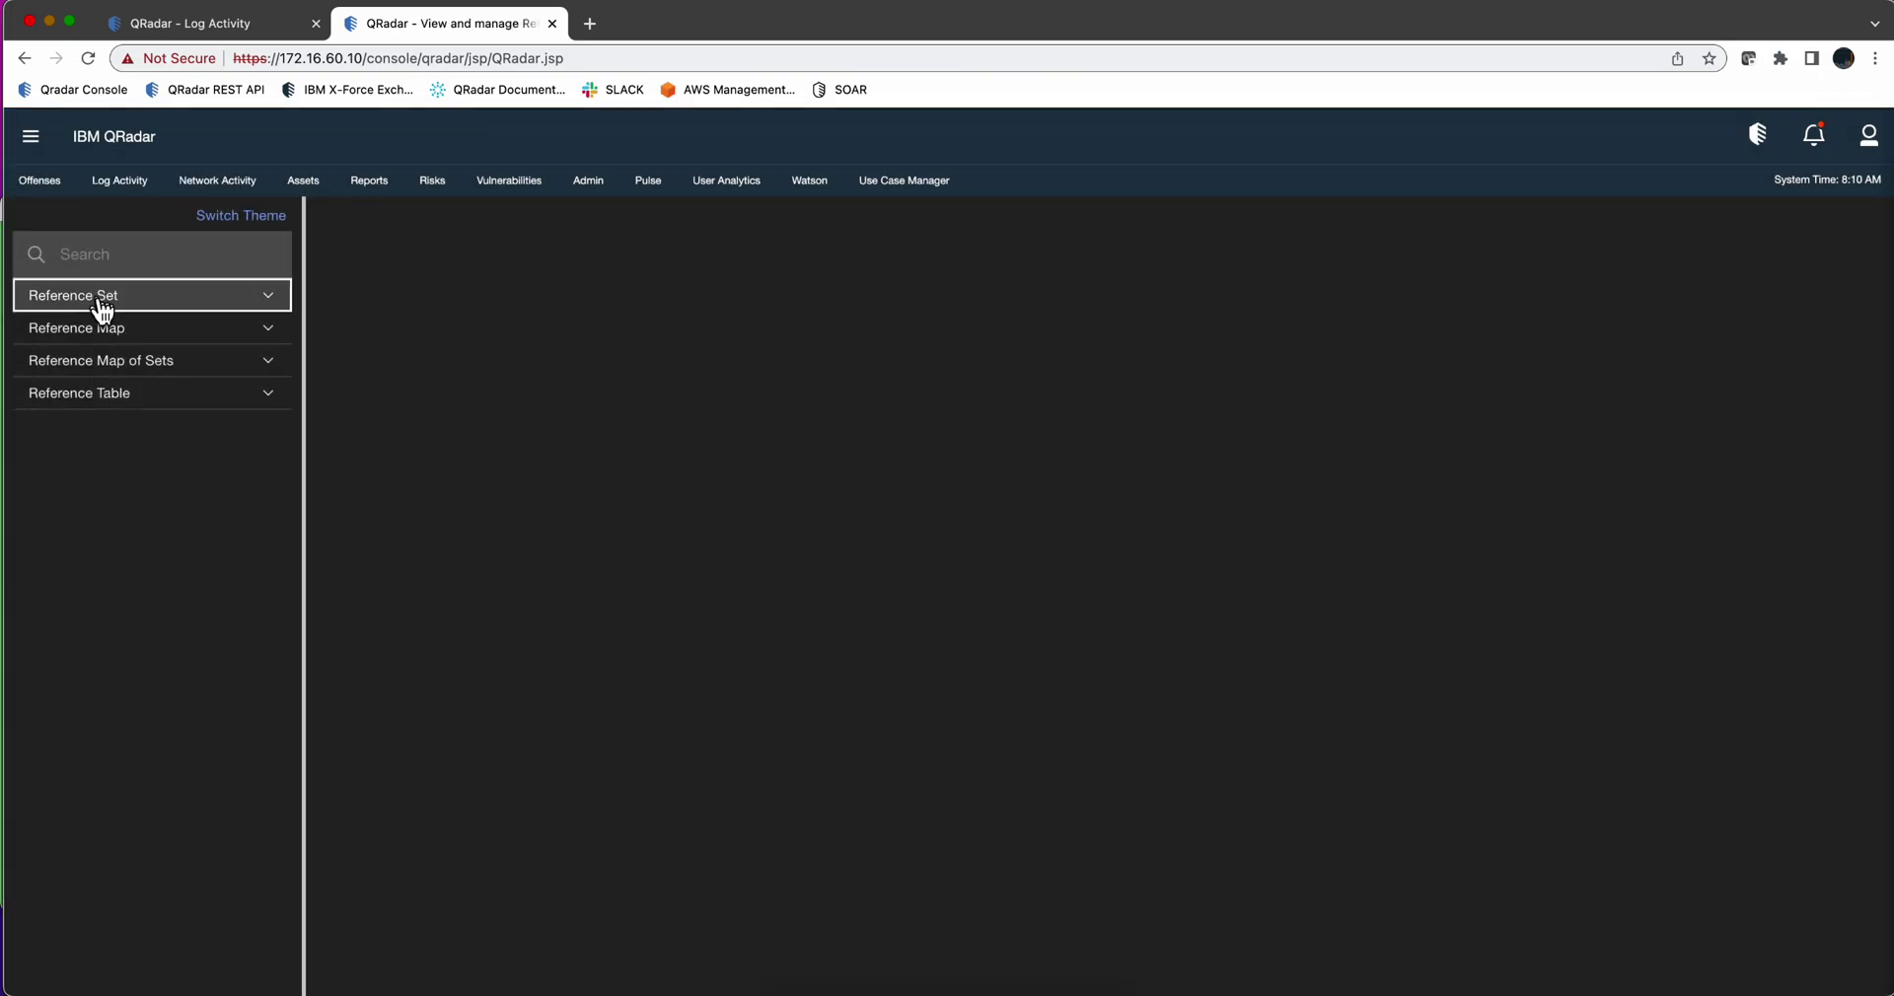
{"action": "left_click", "coordinate": [102, 308]}
{"action": "left_click", "coordinate": [88, 258]}
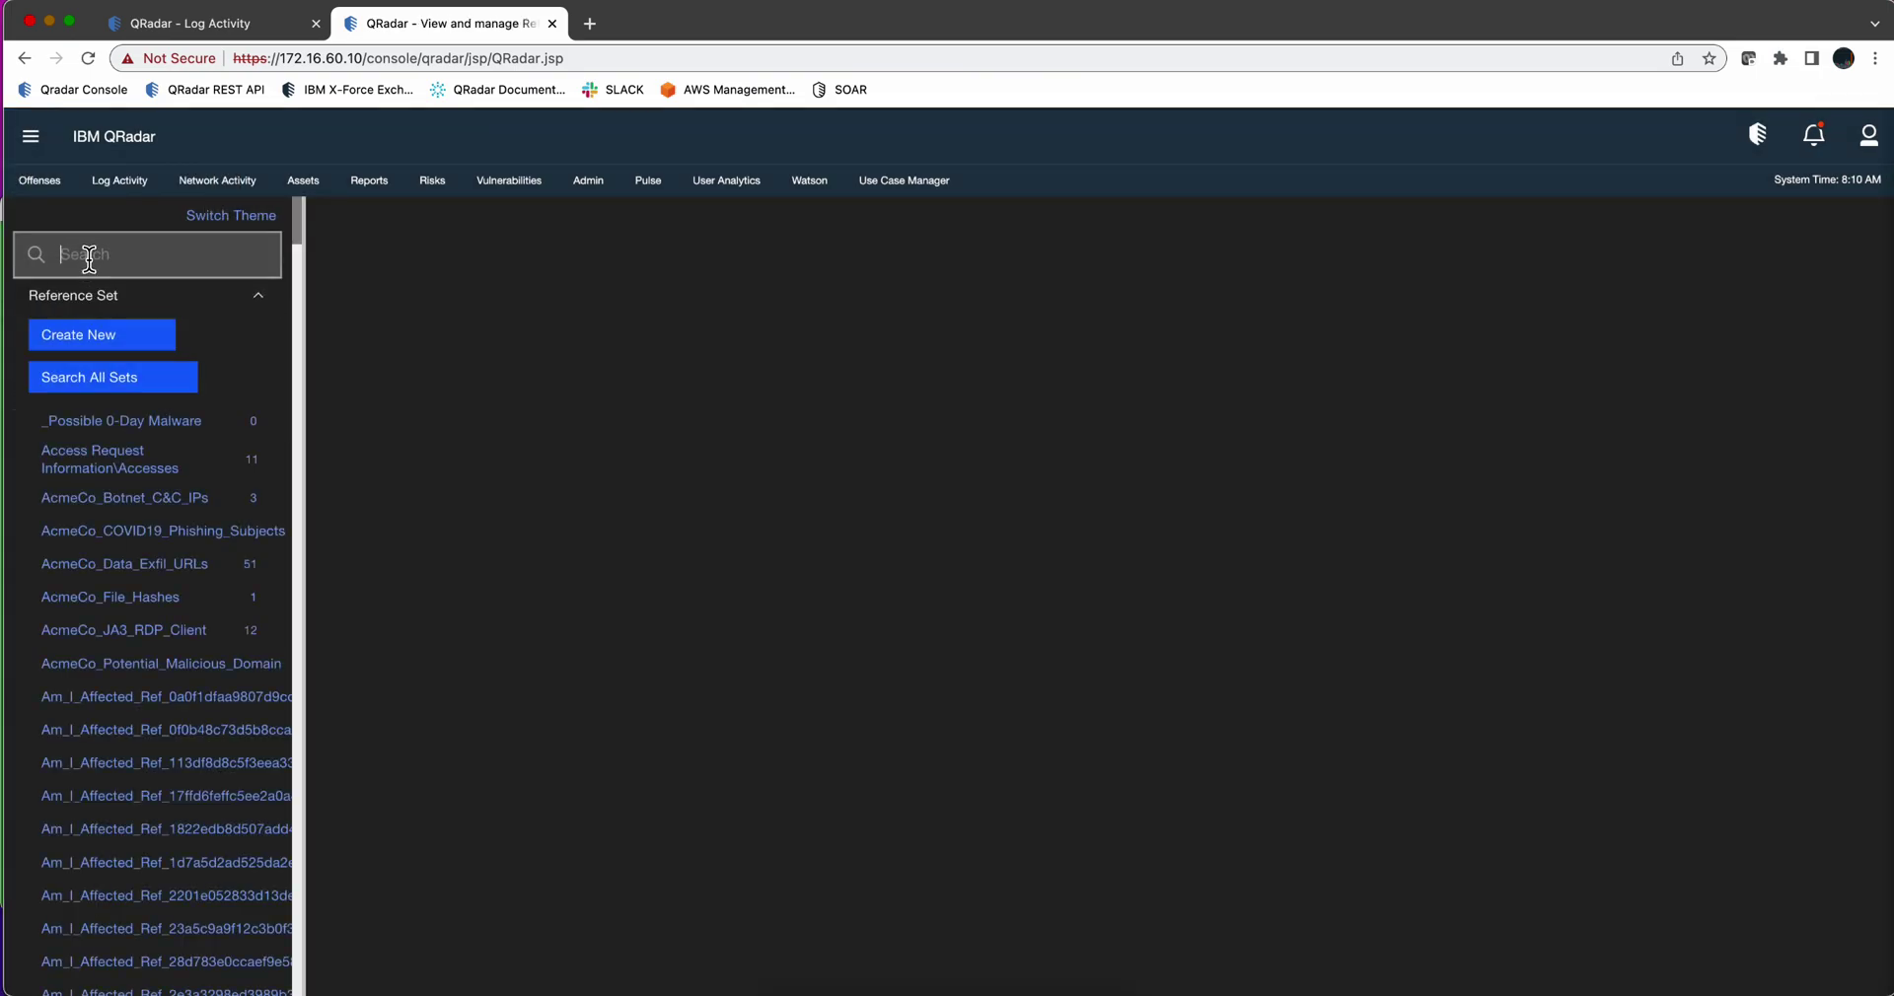
{"action": "type", "text": "emer"}
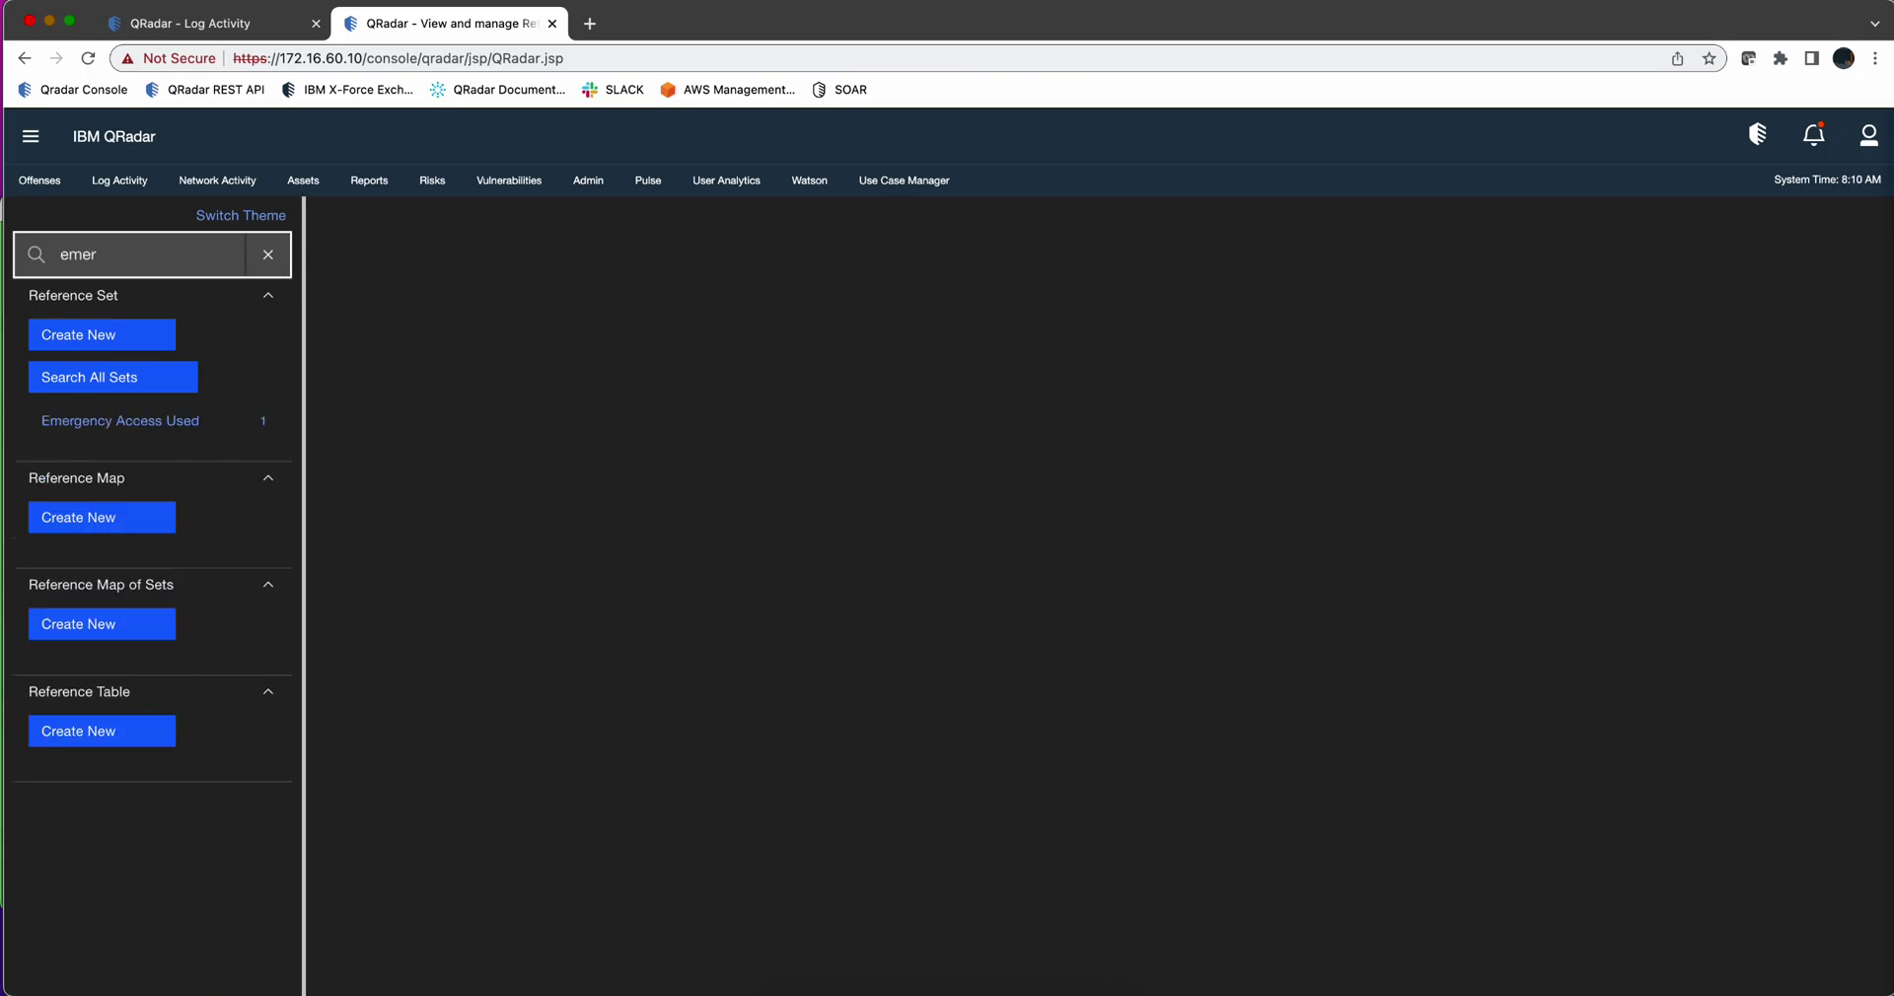
{"action": "left_click", "coordinate": [126, 428]}
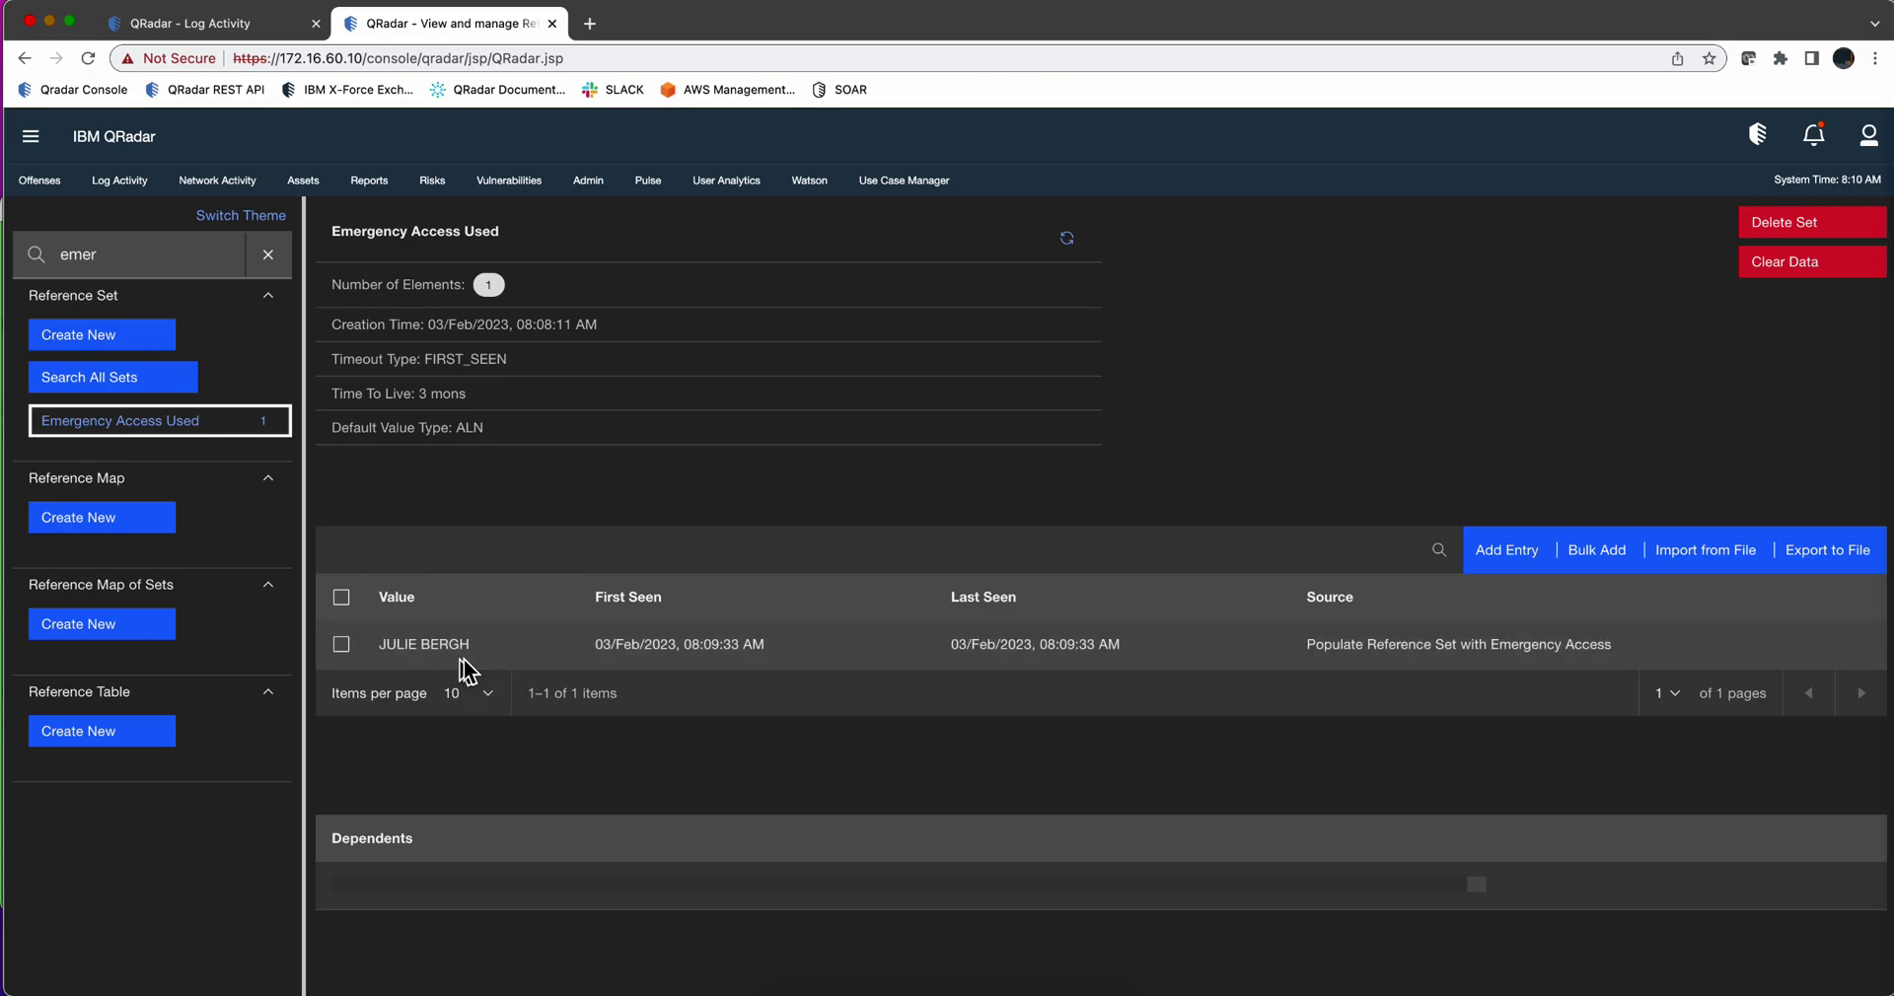